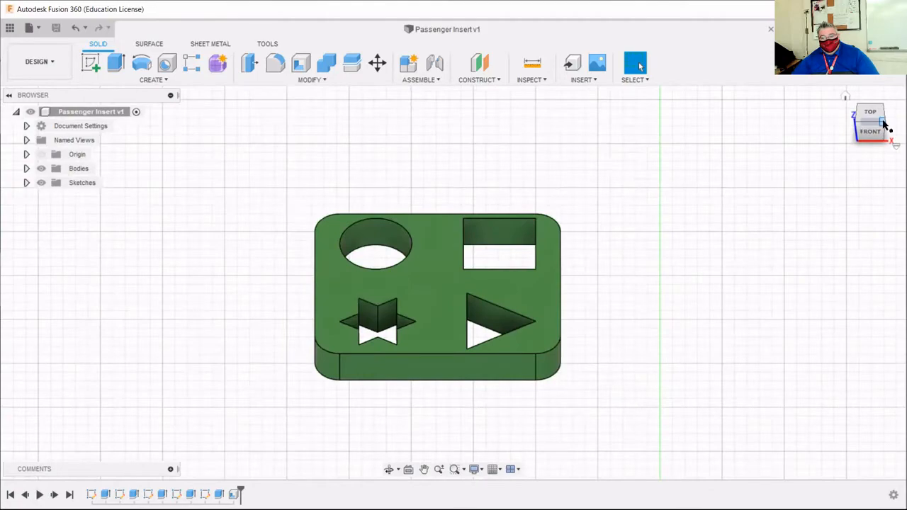
Create a new drawing from the full Passenger Insert design using ASME standard, inches and sheet size B (17in x 11in).
left_click(883, 119)
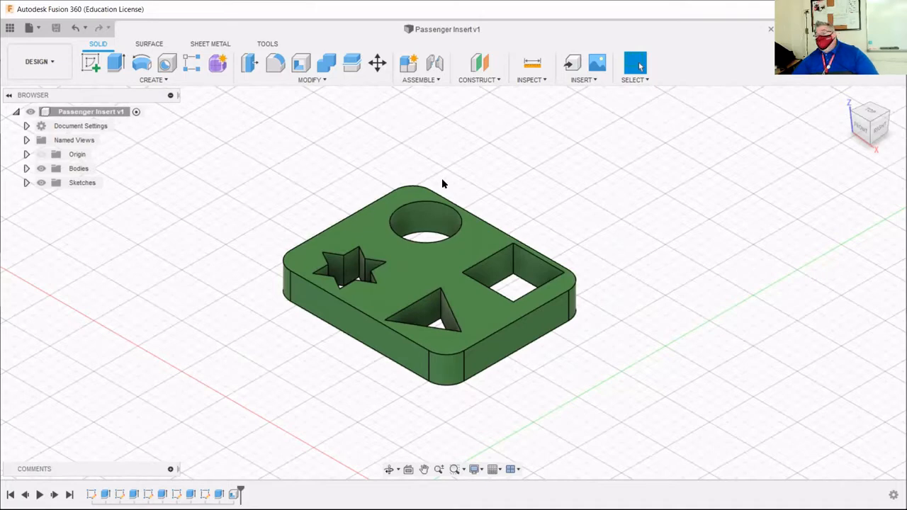
left_click(65, 63)
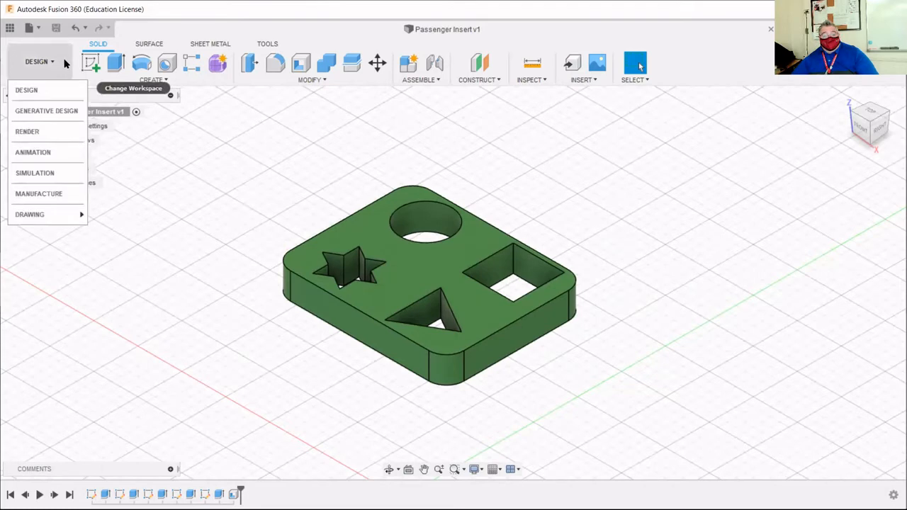
mouse_move(53, 216)
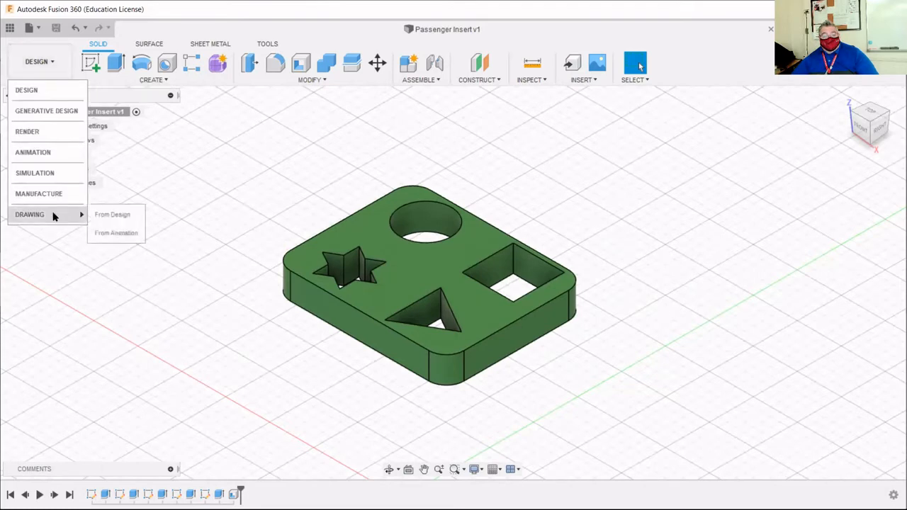
left_click(134, 222)
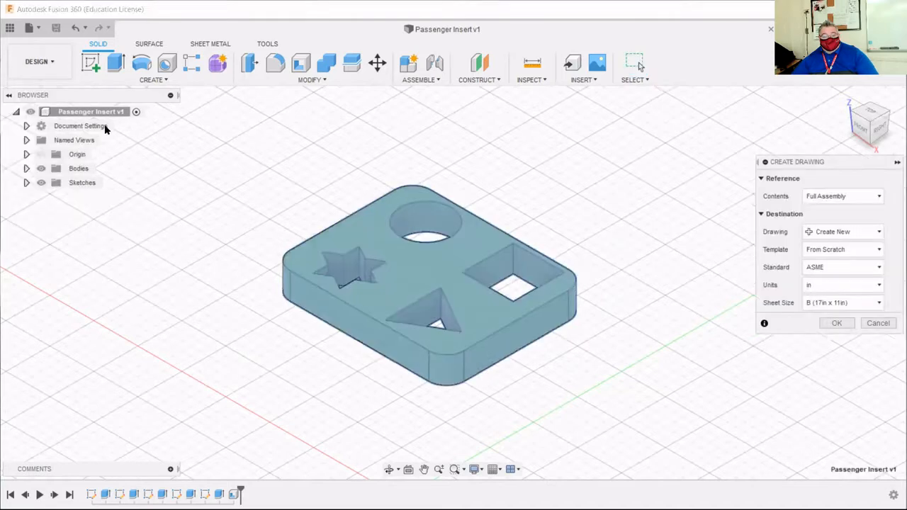
left_click(836, 322)
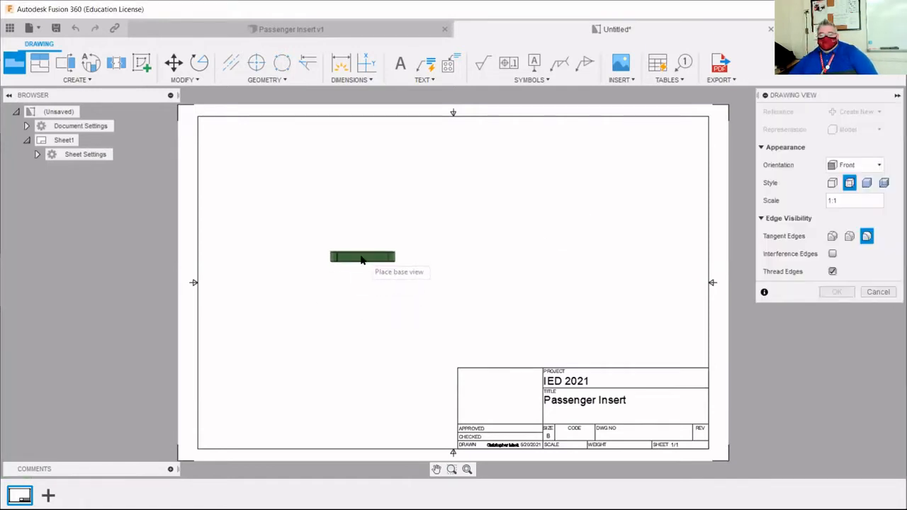
Place a base view of the insert in TOP orientation at scale 3/2 on the left half of the sheet.
scroll(358, 292, "up", 3)
scroll(334, 286, "up", 5)
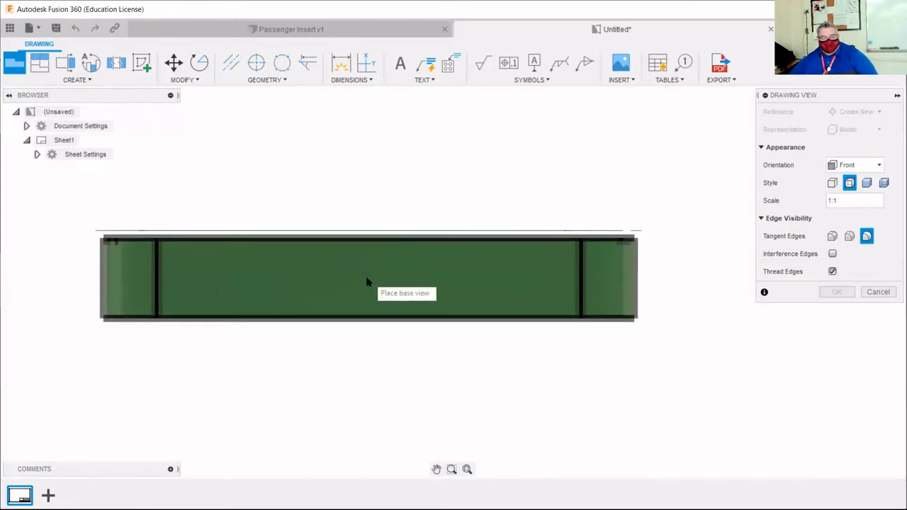
scroll(366, 282, "down", 8)
scroll(367, 282, "down", 2)
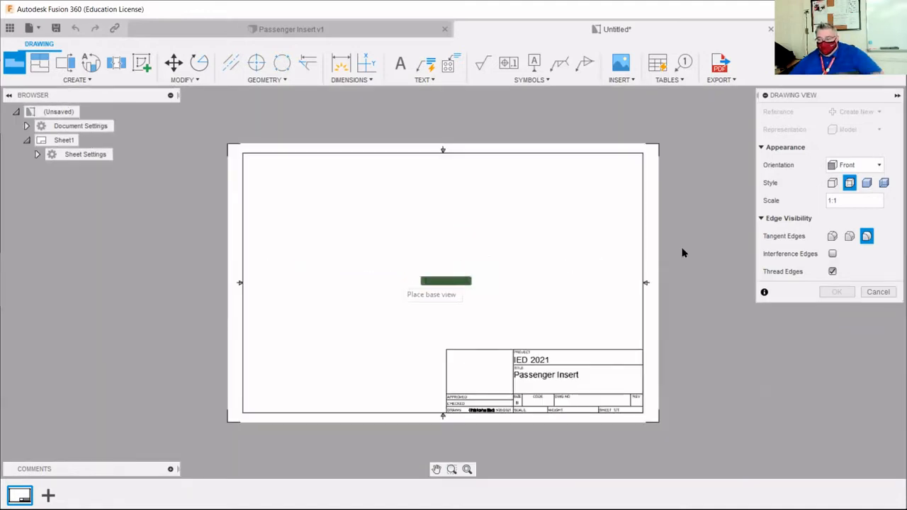
left_click(857, 166)
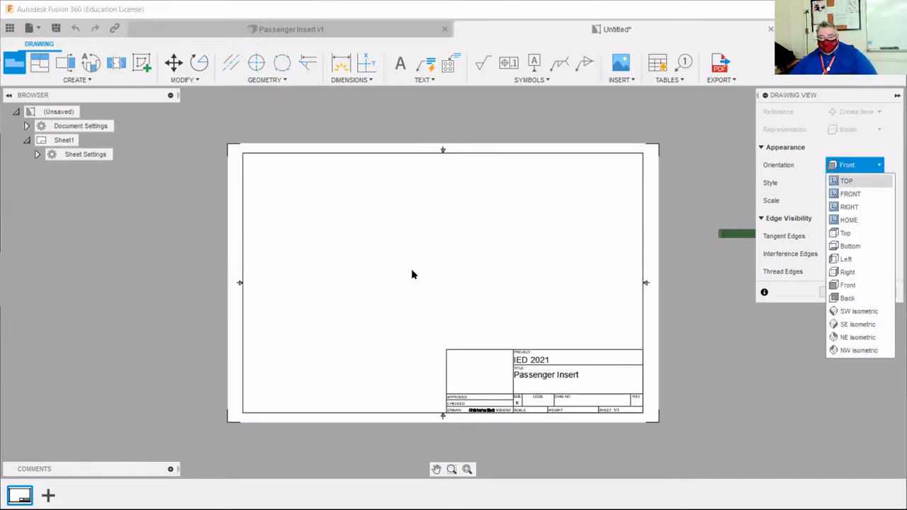
scroll(354, 296, "up", 10)
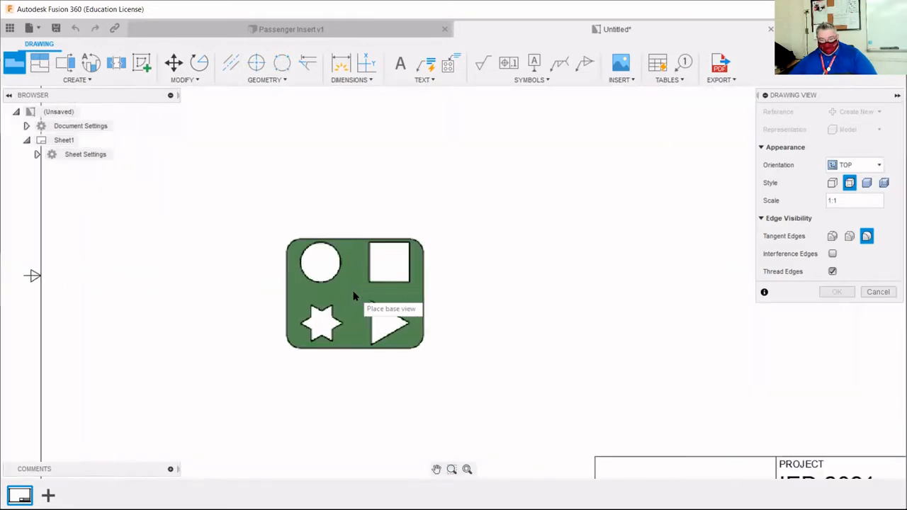
scroll(355, 296, "down", 5)
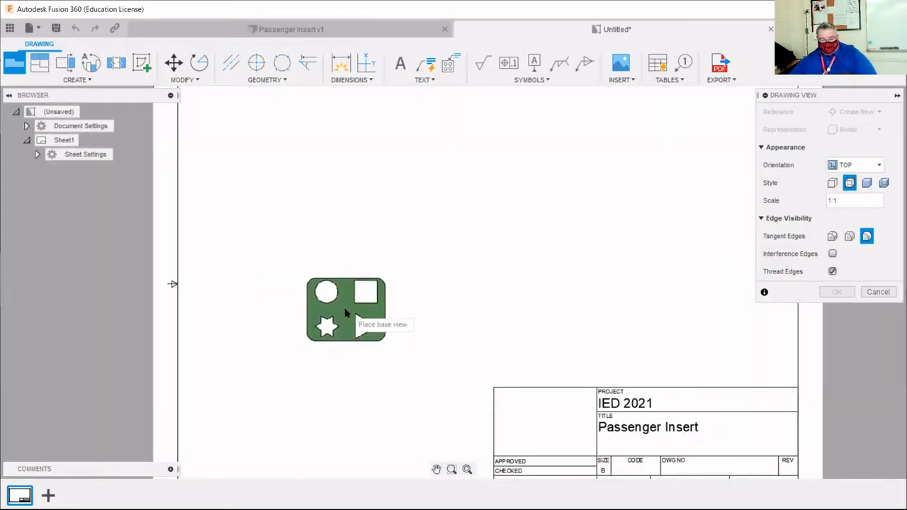
scroll(346, 313, "down", 5)
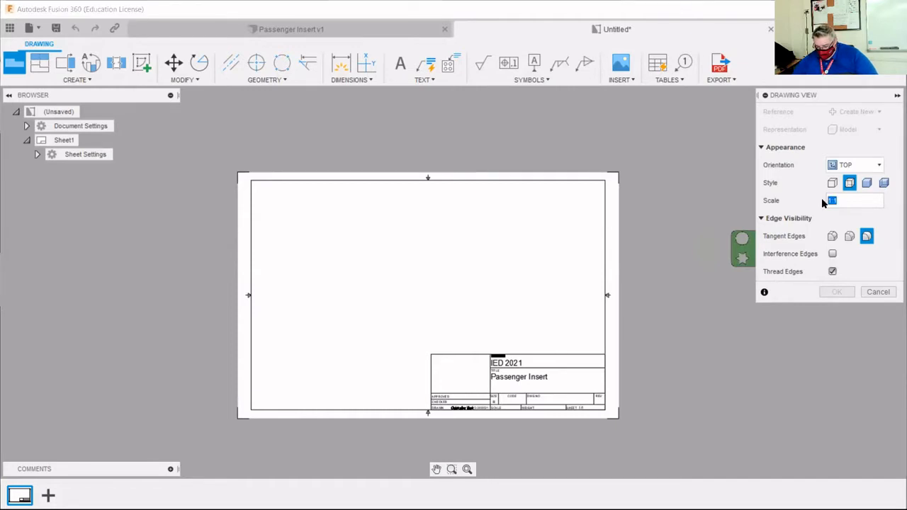
type("3/2")
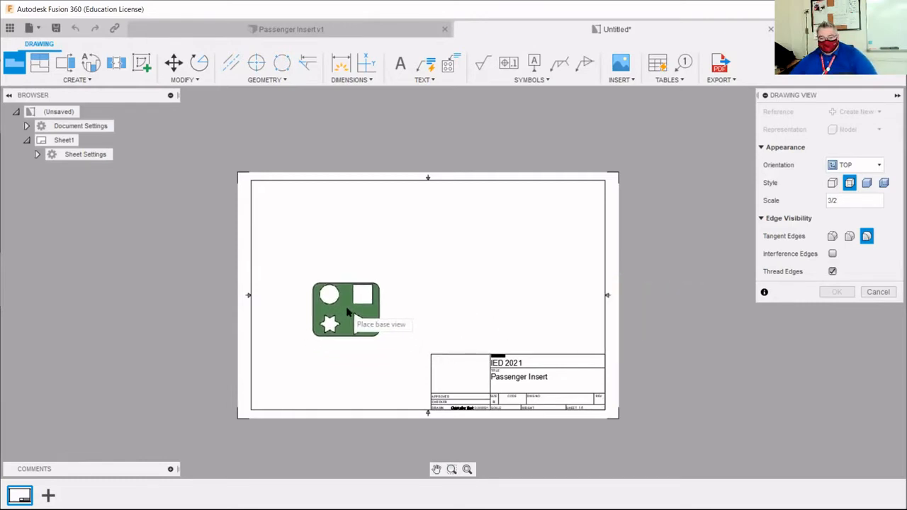
left_click(348, 312)
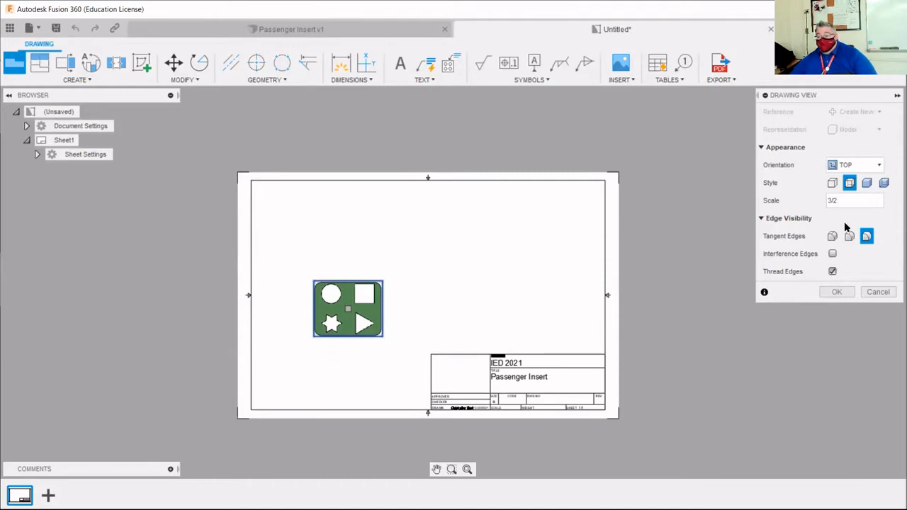
left_click(835, 293)
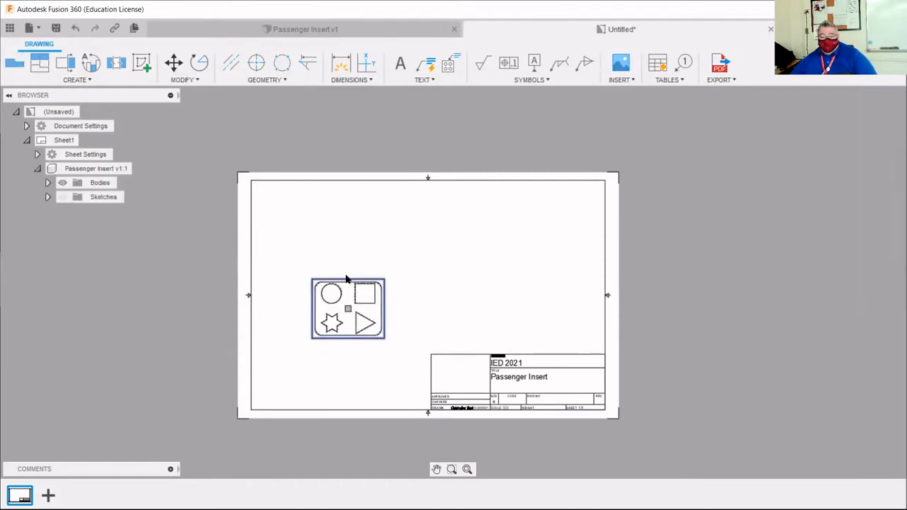
left_click_drag(346, 278, 336, 280)
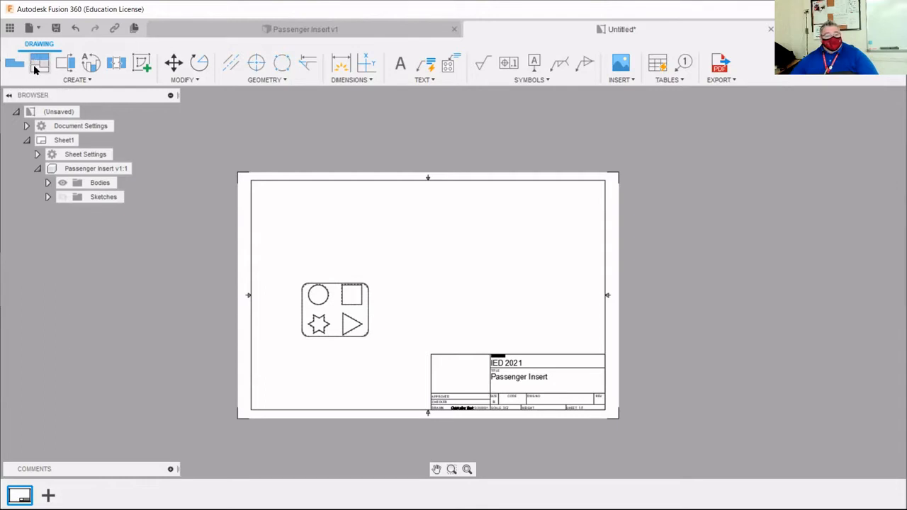
Try a single projected view above the base view and undo its placement.
right_click(325, 310)
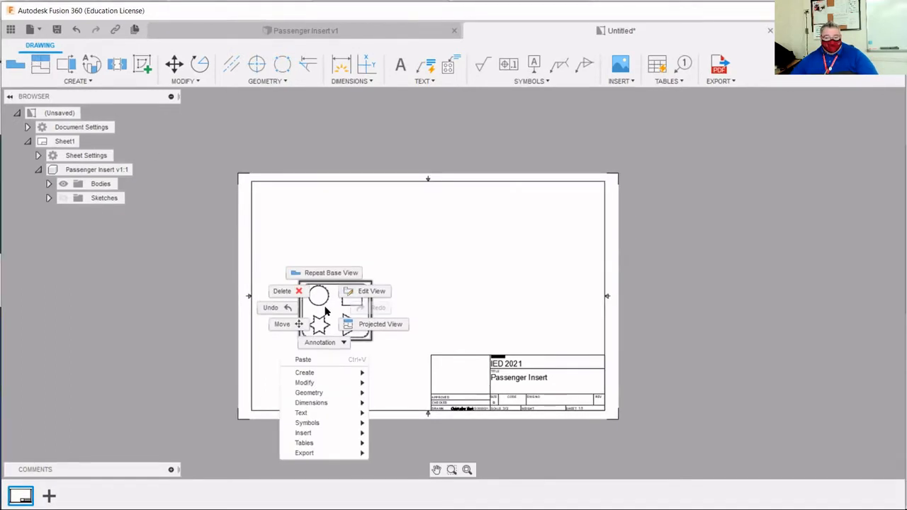
left_click(380, 324)
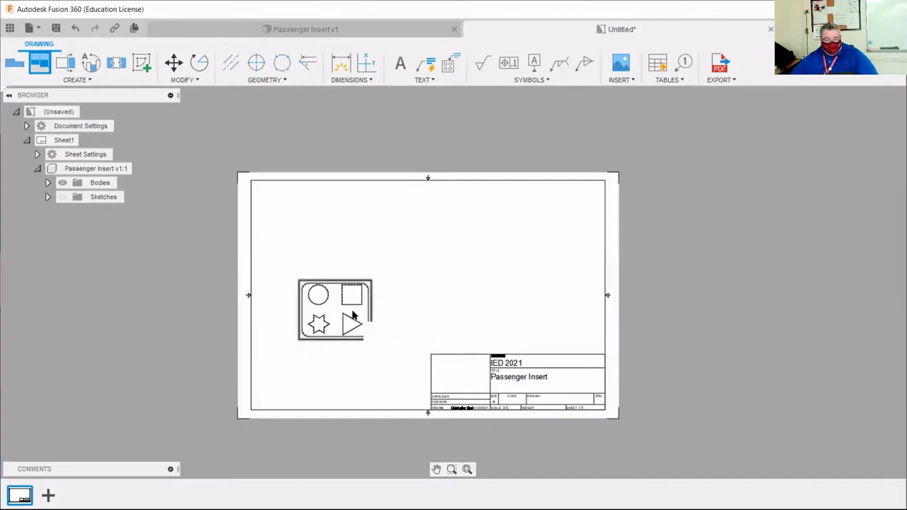
left_click(348, 314)
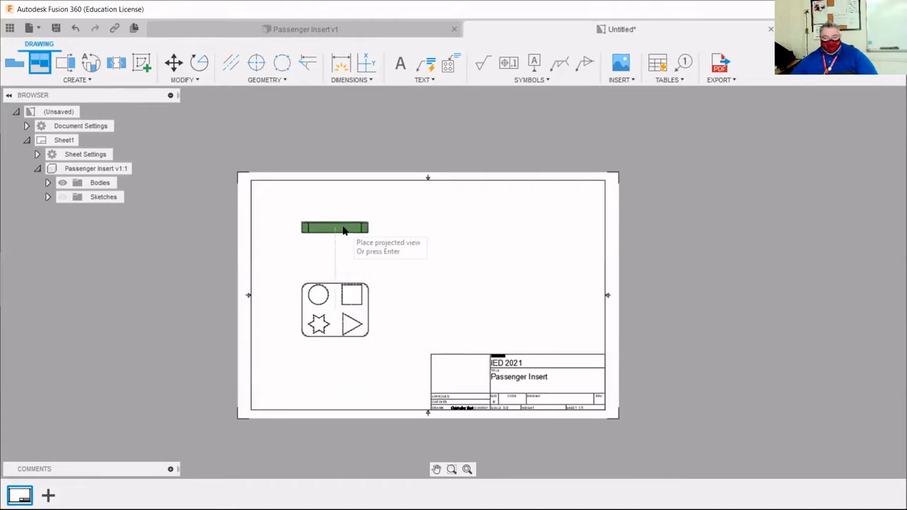
left_click(343, 230)
key("Return")
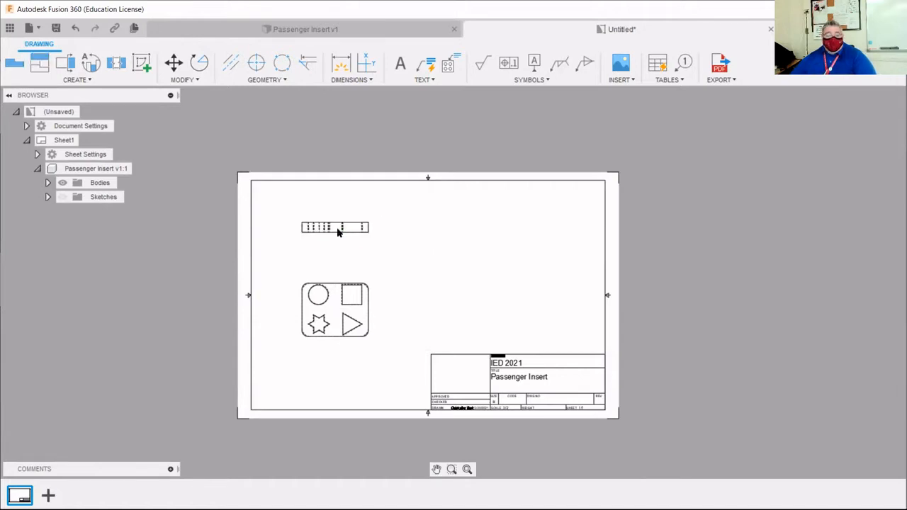
left_click(73, 28)
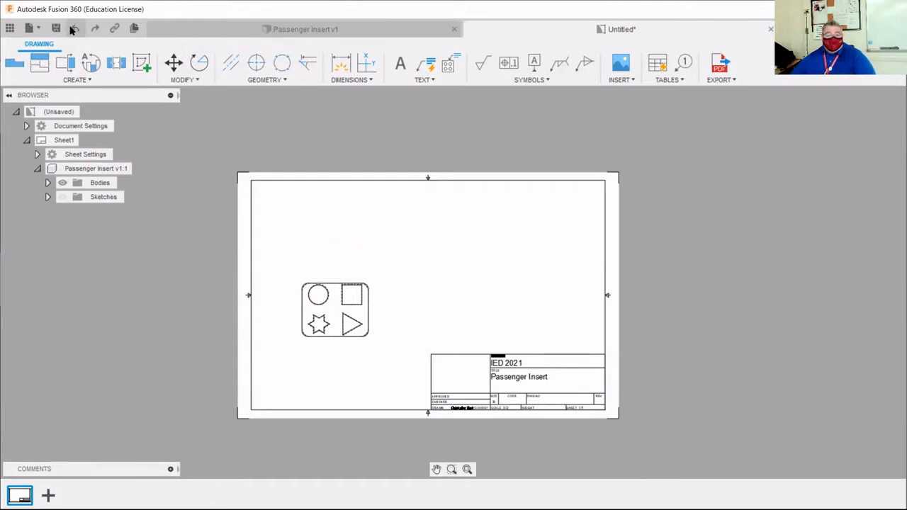
Move the base view up the sheet and back down, leaving it slightly above its original position.
left_click(336, 311)
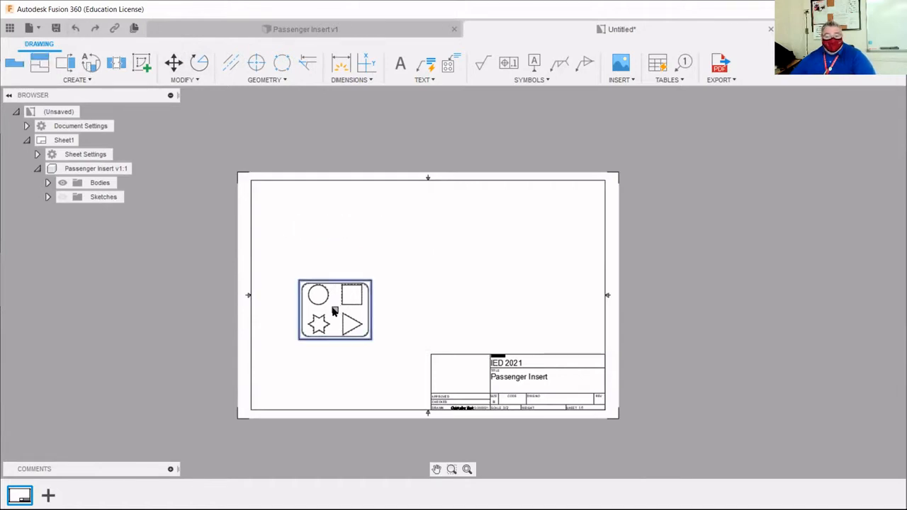
left_click_drag(335, 310, 335, 239)
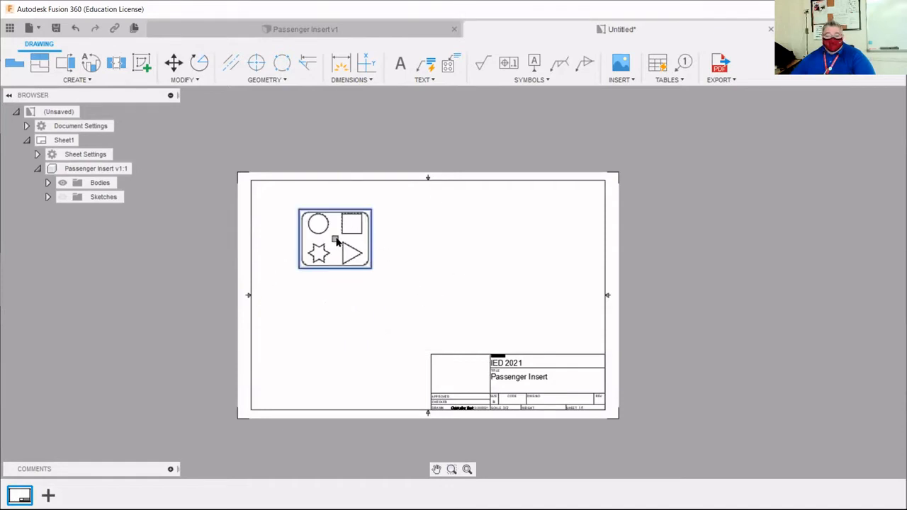
left_click_drag(336, 241, 328, 314)
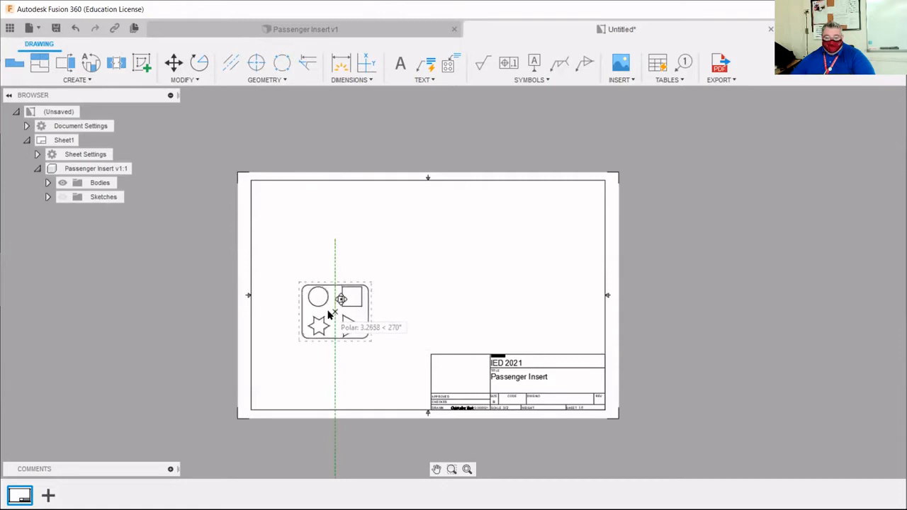
left_click(336, 307)
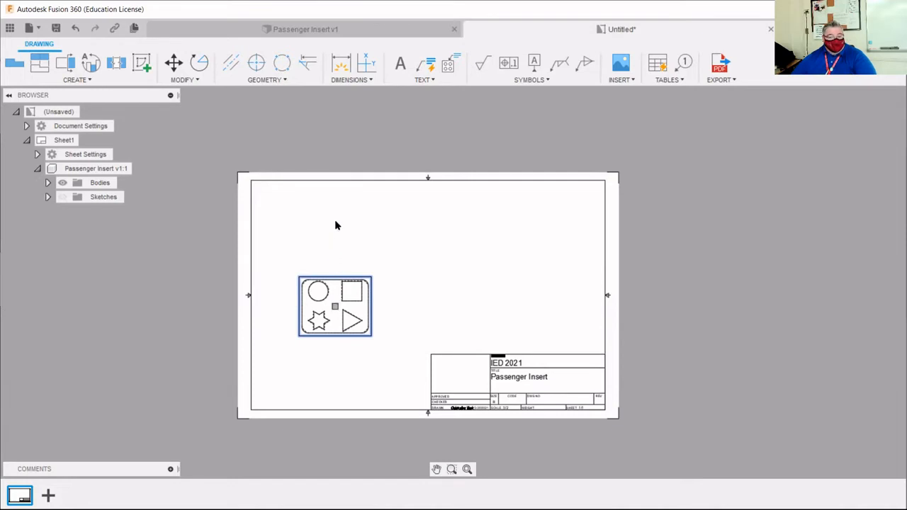
Try to place a projected view from the base view, and undo the placement overlapping the base view.
right_click(333, 296)
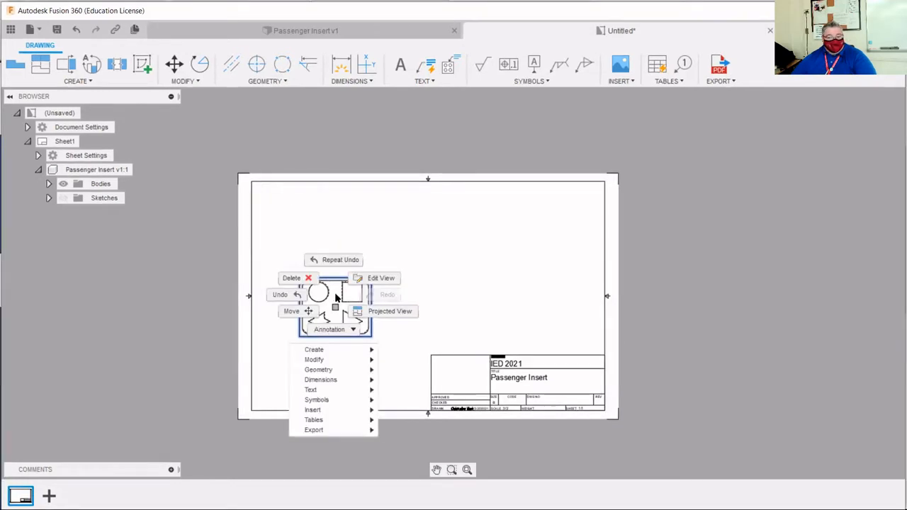
left_click(386, 309)
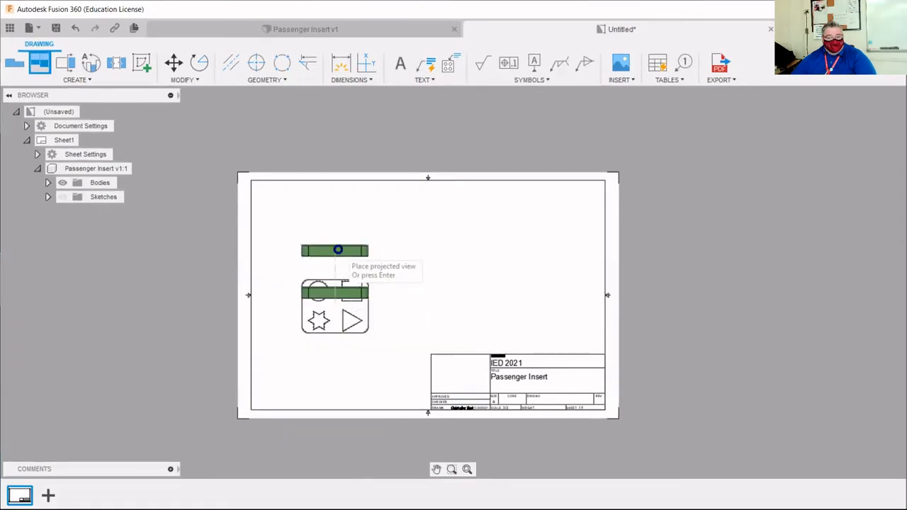
left_click(341, 295)
left_click(75, 29)
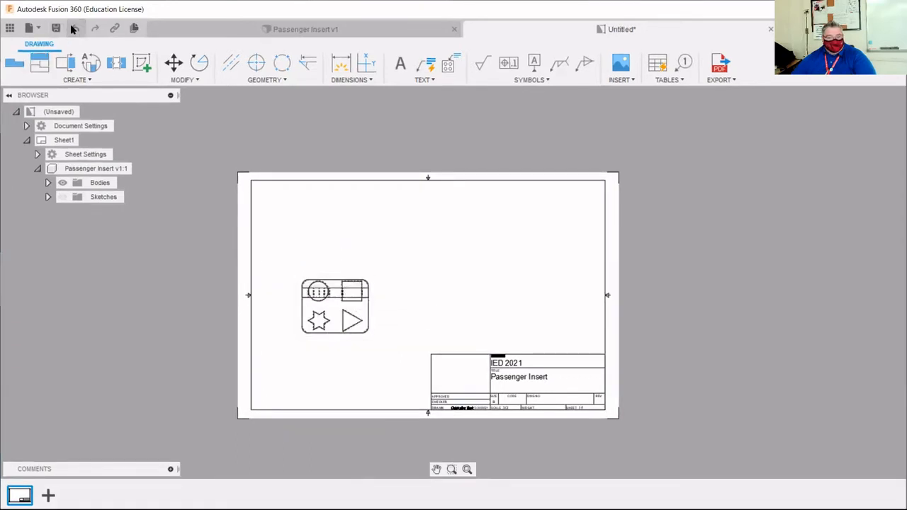
Project three views from the base view: one directly above, an isometric in the sheet's upper right, and a side view to the right.
right_click(332, 300)
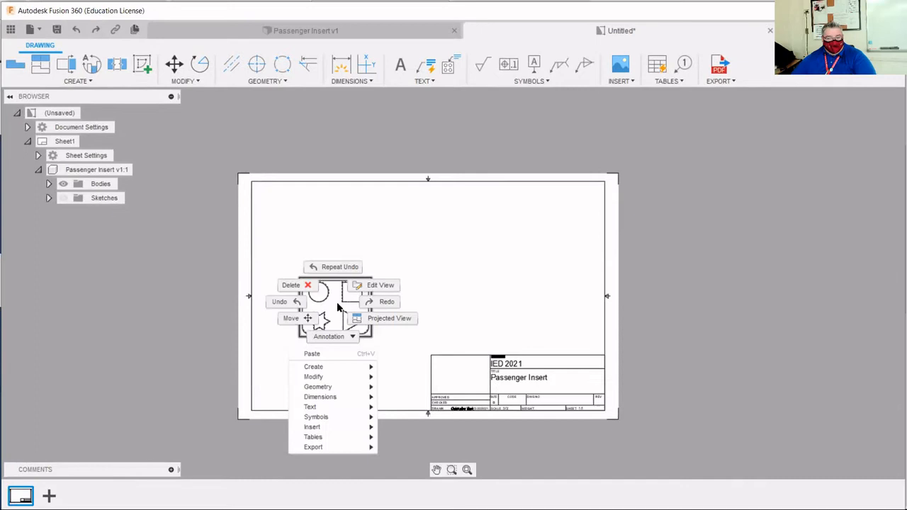
left_click(374, 315)
left_click(364, 312)
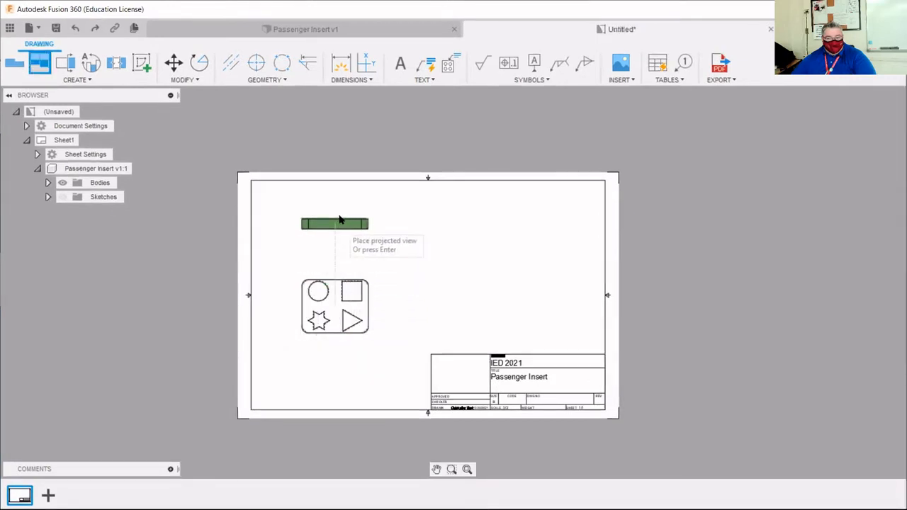
left_click(339, 226)
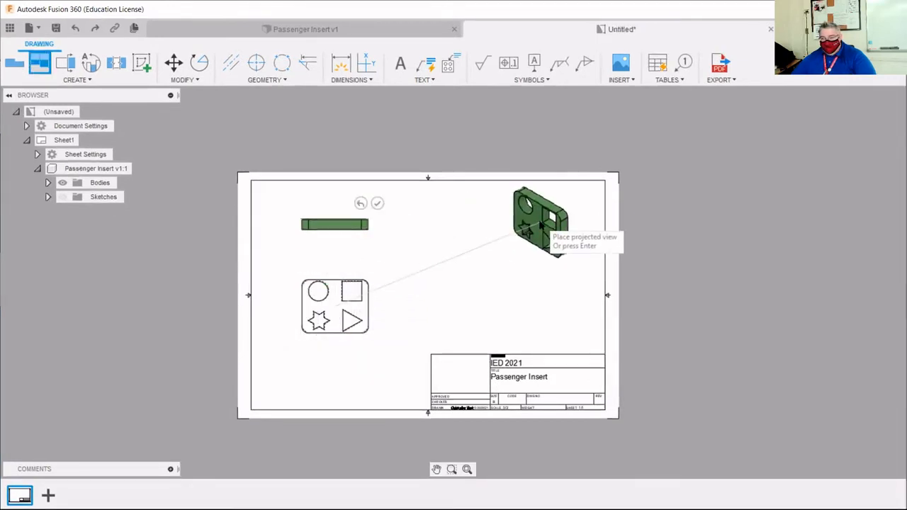
left_click(541, 225)
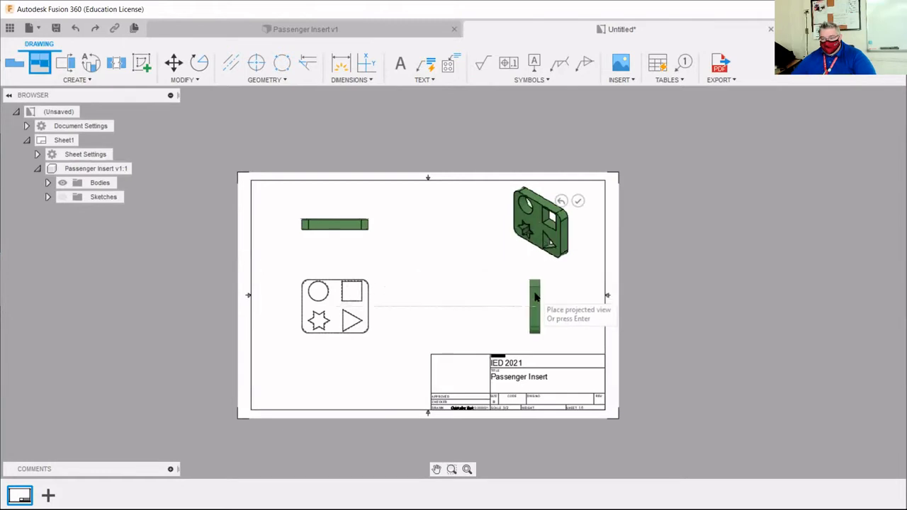
left_click(535, 297)
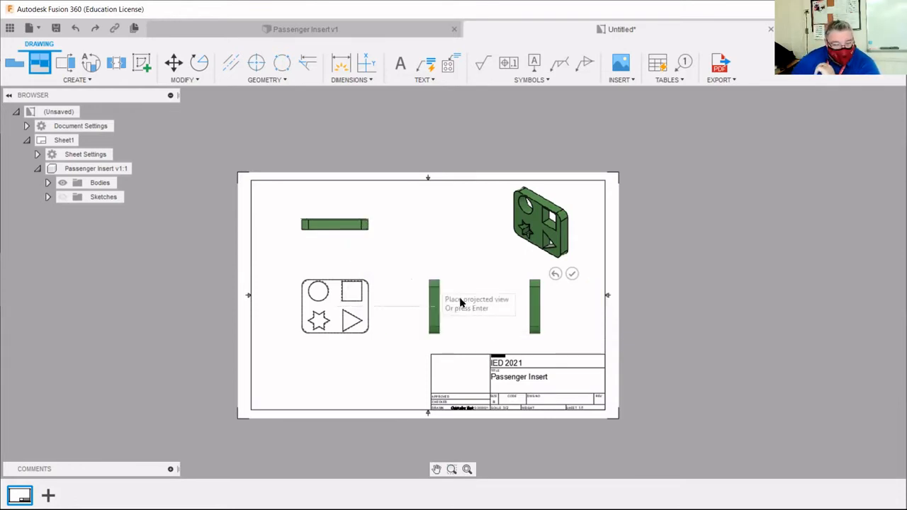
left_click(533, 232)
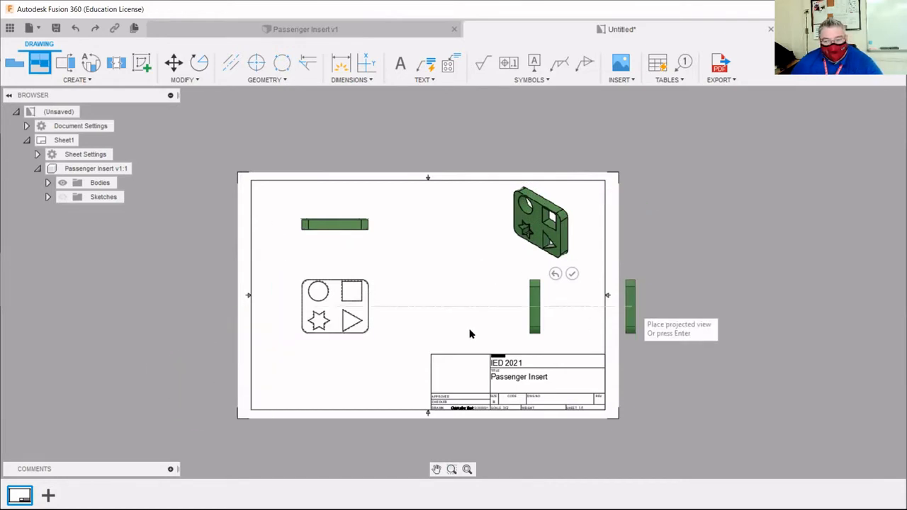
left_click(570, 275)
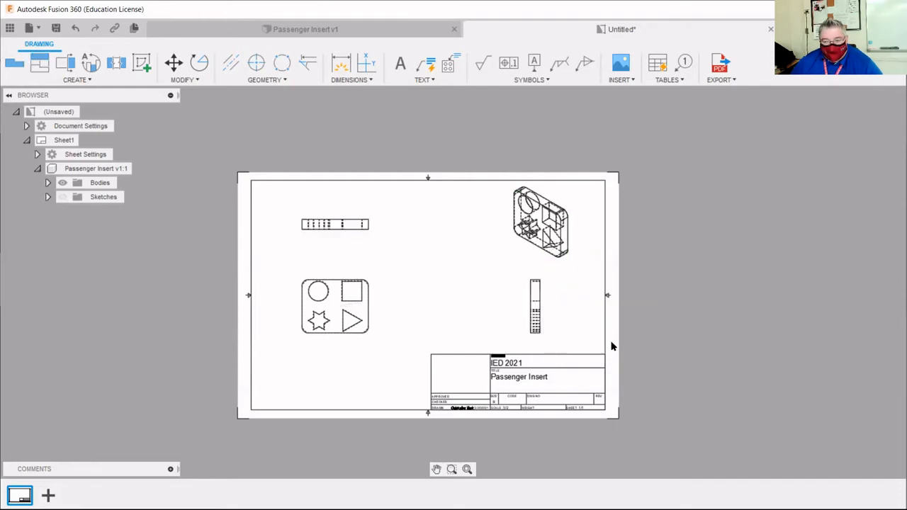
Delete the projected isometric view in the sheet's upper-right area.
left_click(570, 238)
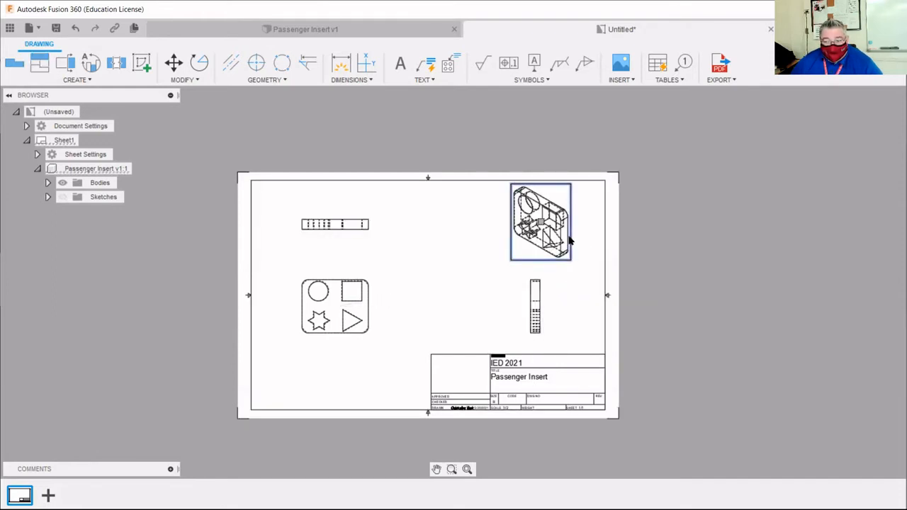
right_click(570, 241)
left_click(528, 222)
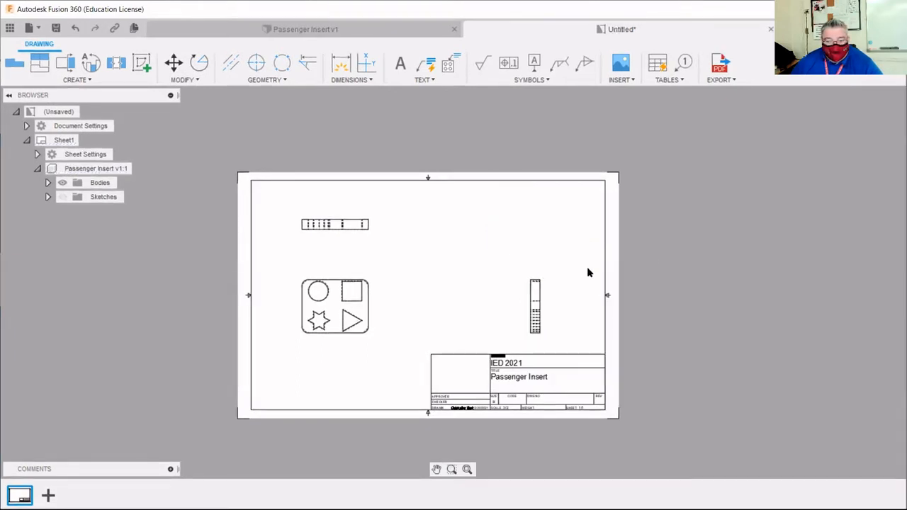
Start a new base view in the Shaded style and preview the HOME and SW Isometric orientations.
left_click(15, 64)
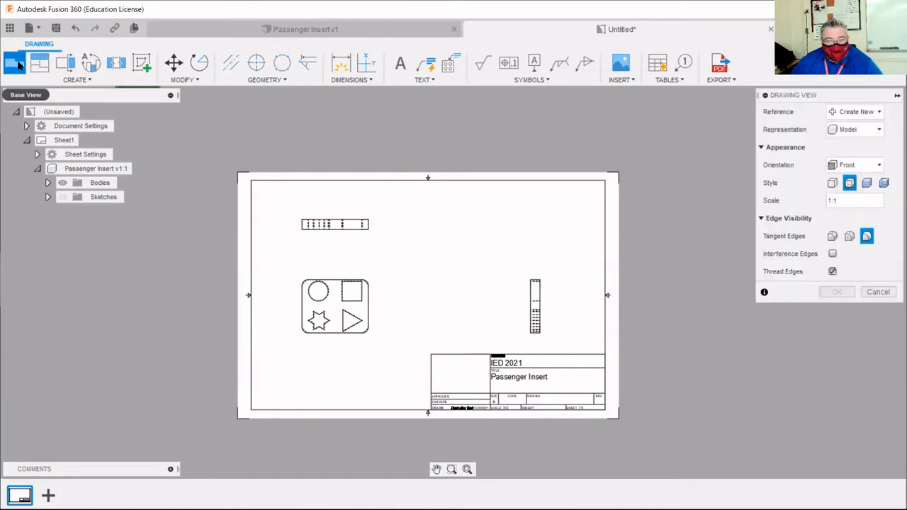
left_click(870, 183)
left_click(879, 166)
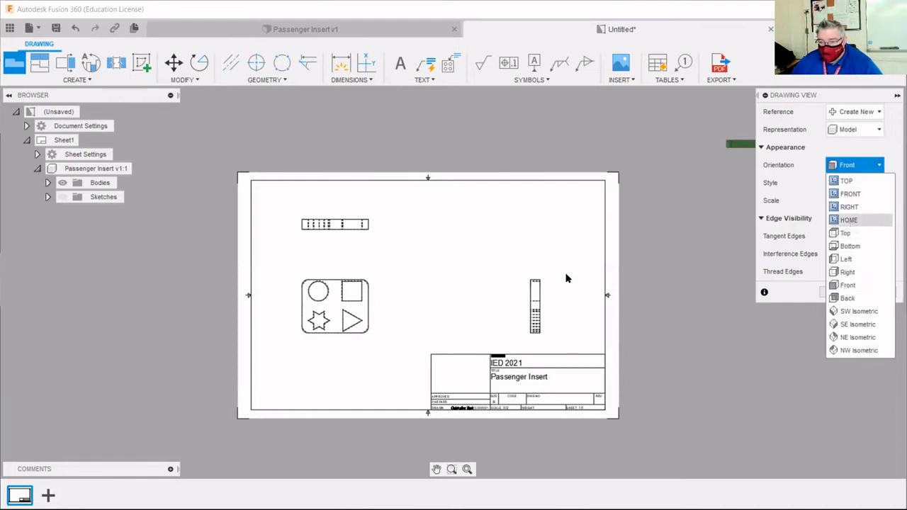
left_click(849, 220)
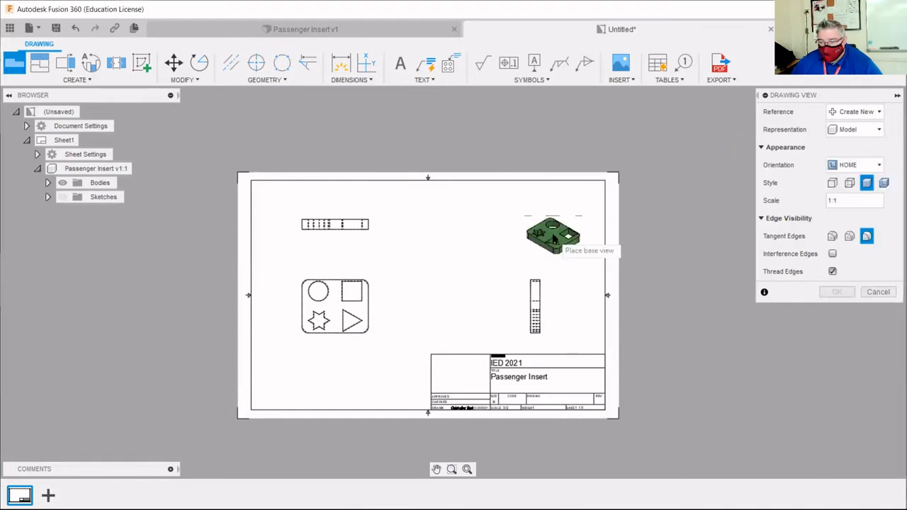
left_click(876, 166)
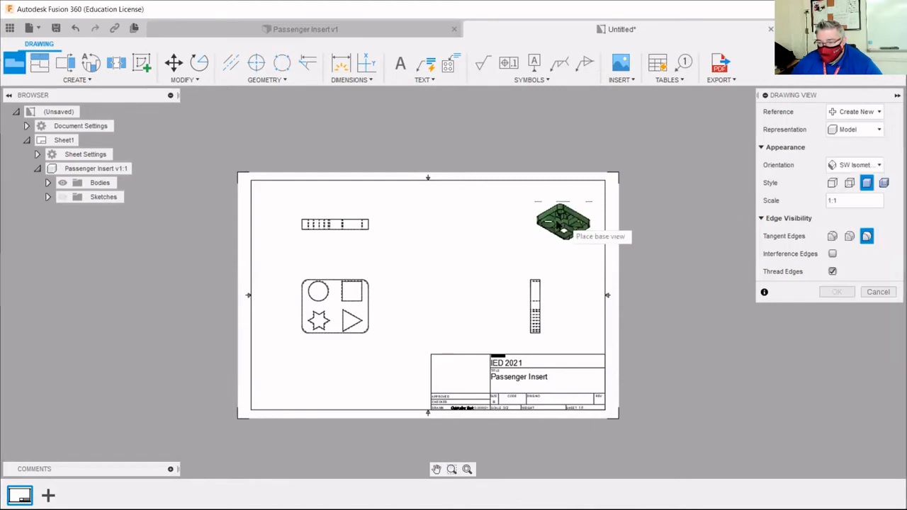
scroll(545, 228, "up", 8)
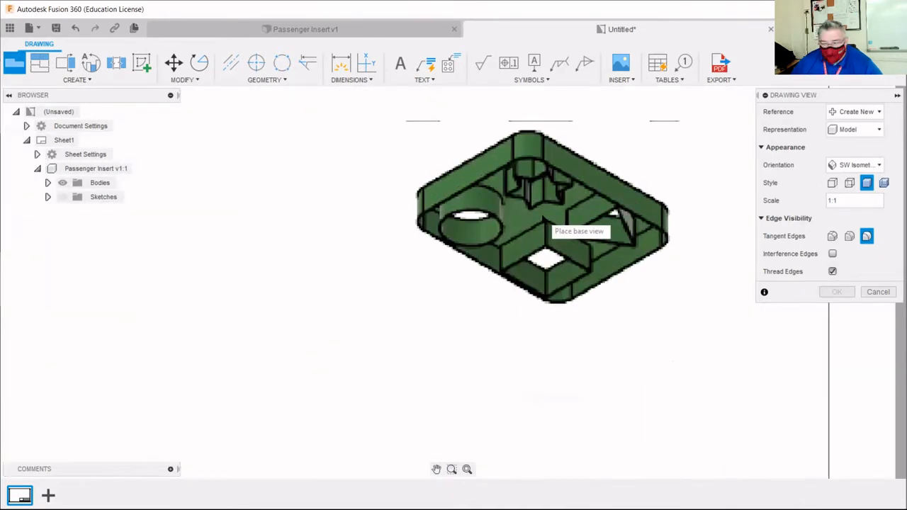
Compare the SE, NE and SW Isometric orientations for the new base view, returning to SE Isometric.
left_click(880, 165)
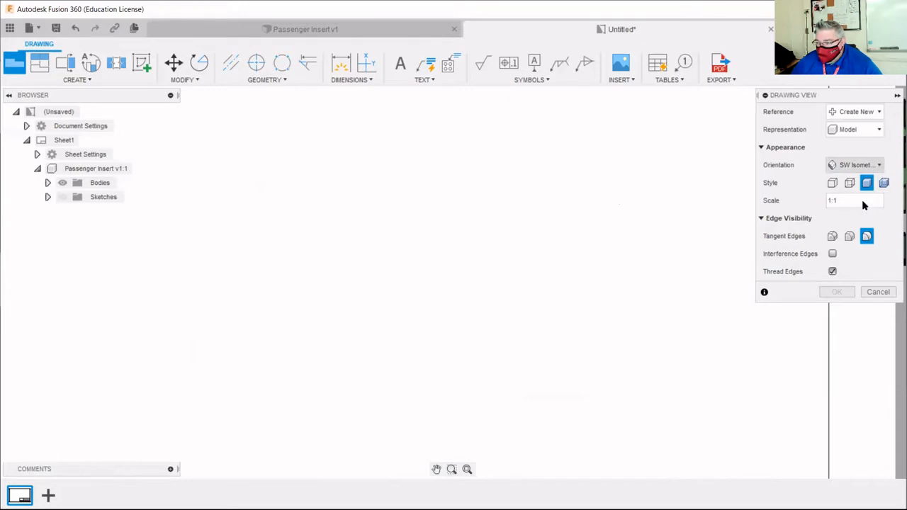
left_click(854, 325)
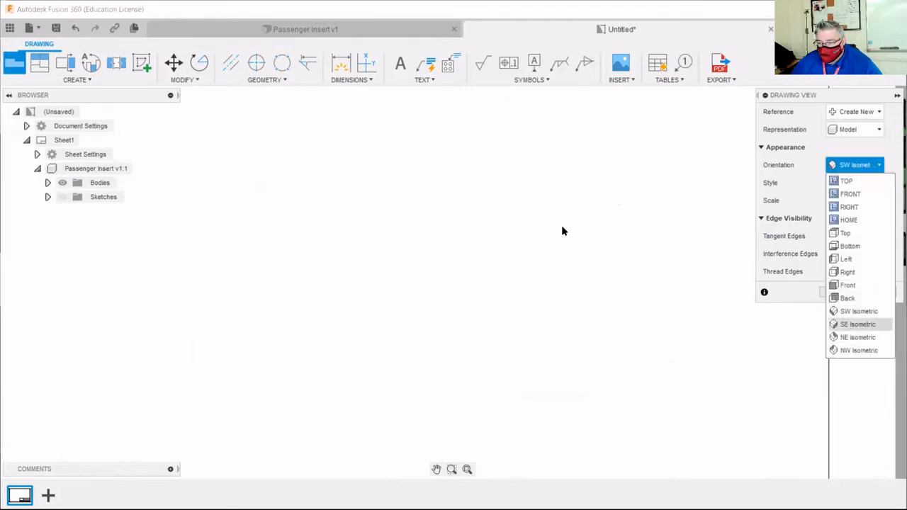
left_click(880, 165)
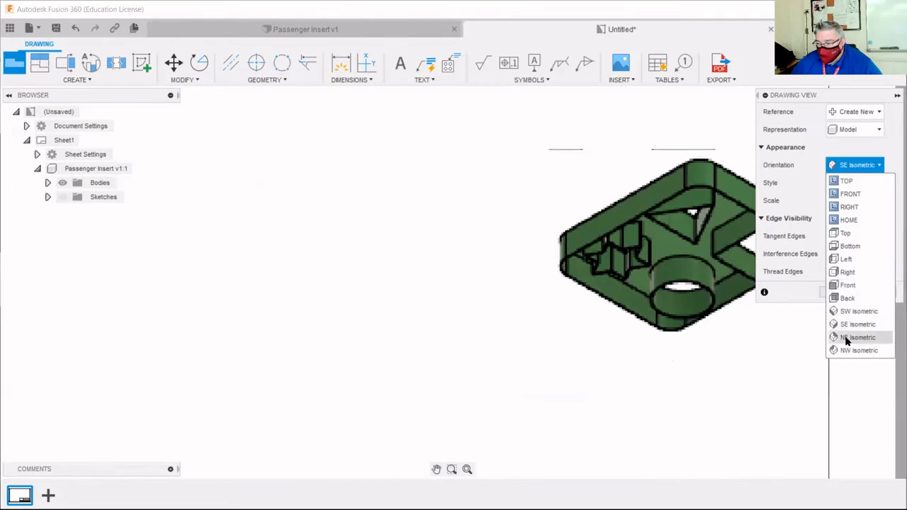
left_click(857, 338)
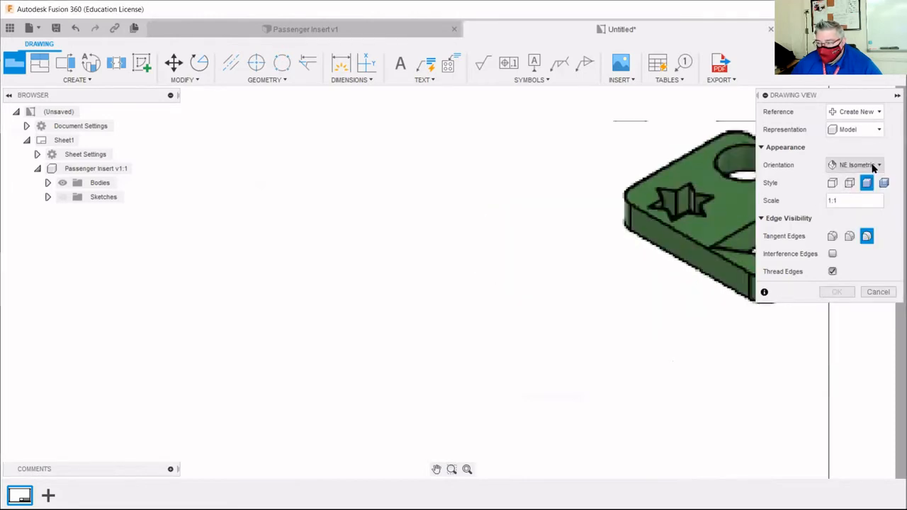
left_click(874, 166)
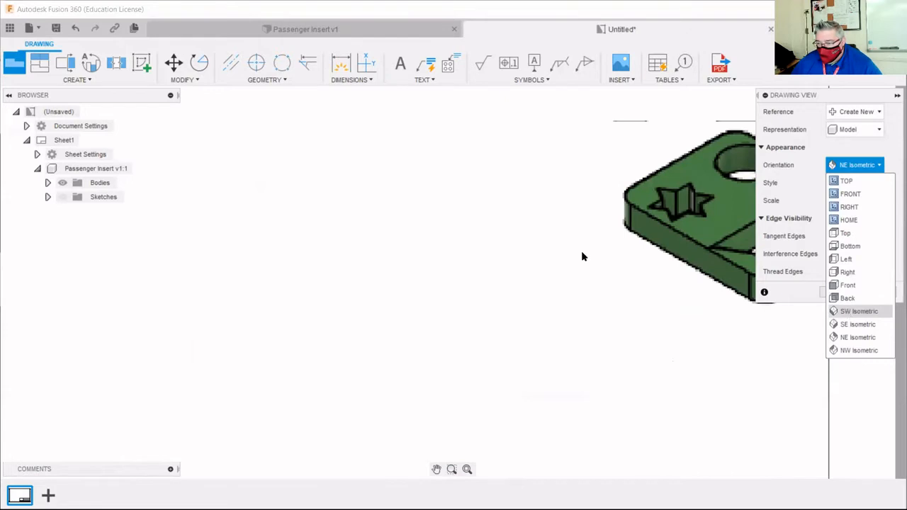
left_click(859, 312)
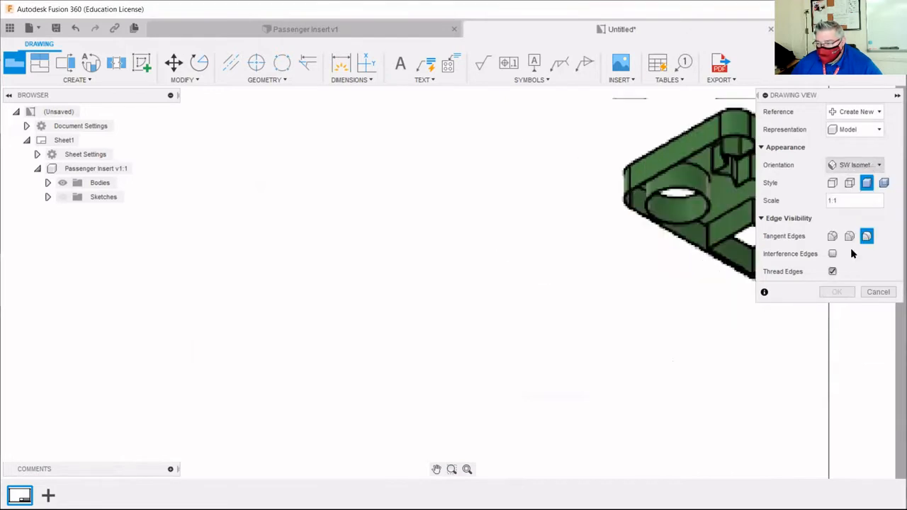
left_click(874, 164)
left_click(843, 323)
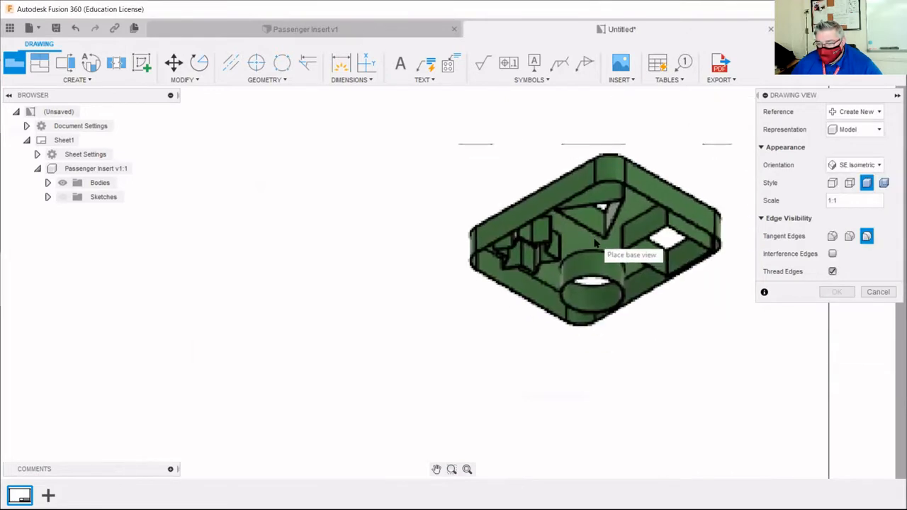
Preview the new base view in the Right, HOME, FRONT, TOP and Back orientations.
left_click(871, 165)
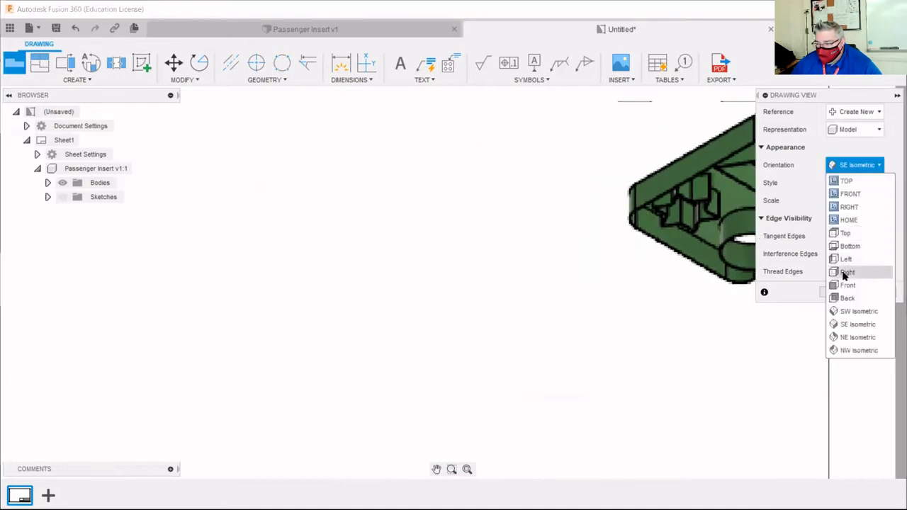
left_click(844, 271)
left_click(880, 166)
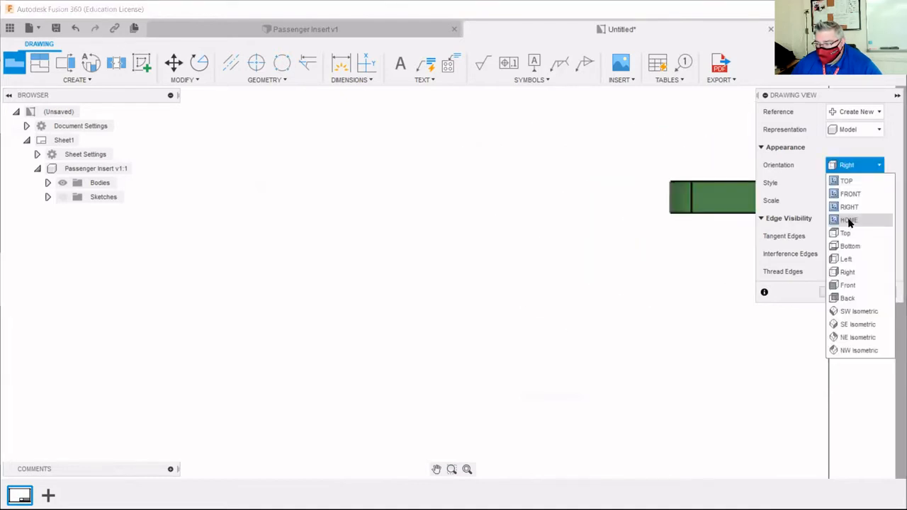
left_click(850, 221)
left_click(866, 166)
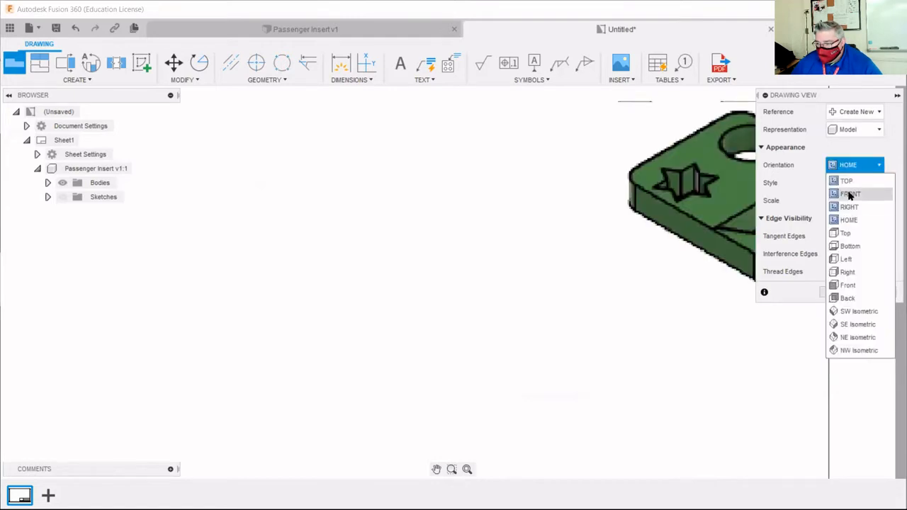
left_click(851, 193)
left_click(869, 166)
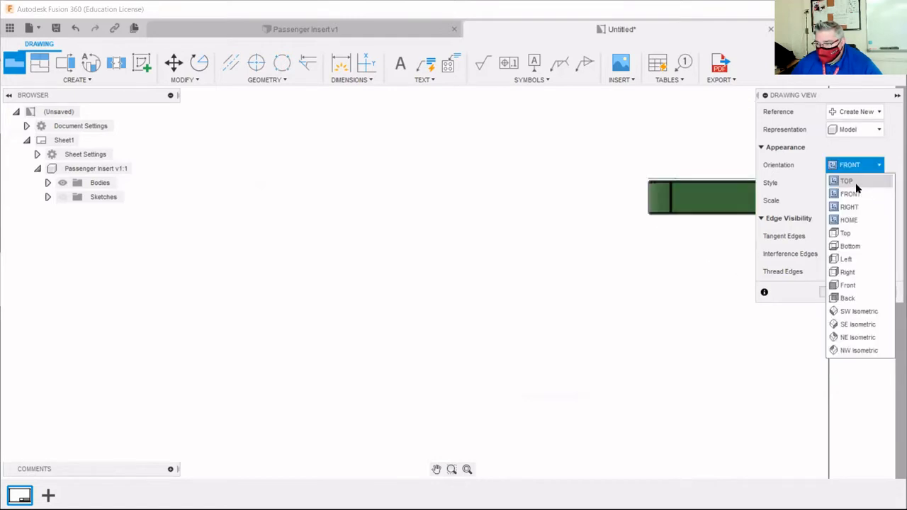
left_click(855, 182)
left_click(881, 165)
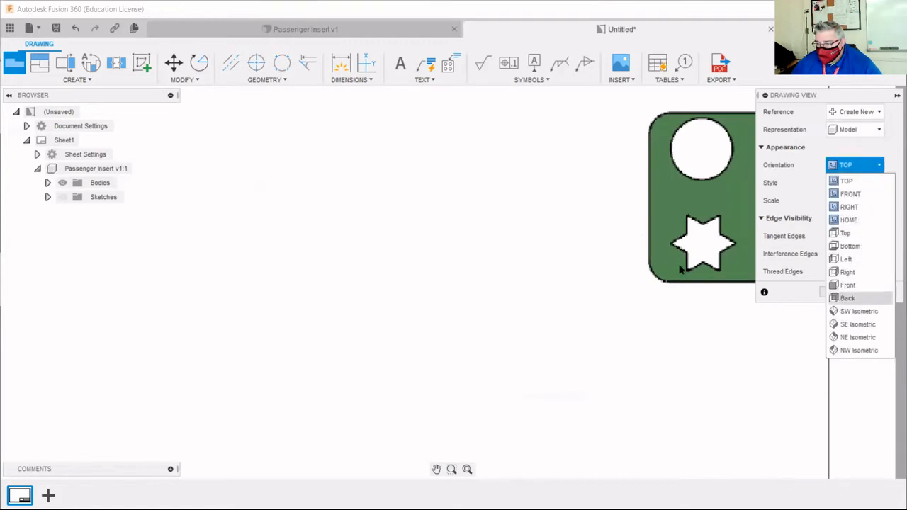
left_click(848, 299)
left_click(861, 165)
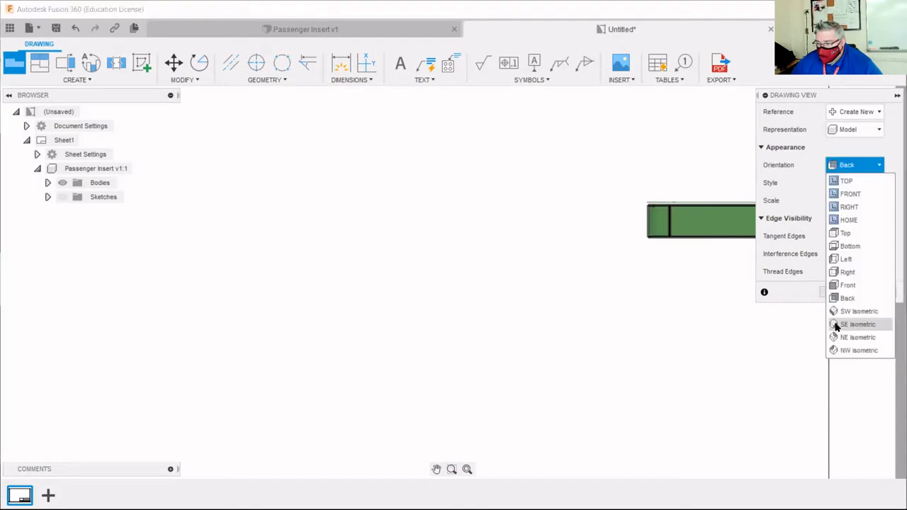
Place a shaded SE Isometric base view at scale 1.5 above the side view.
left_click(857, 325)
scroll(628, 242, "down", 3)
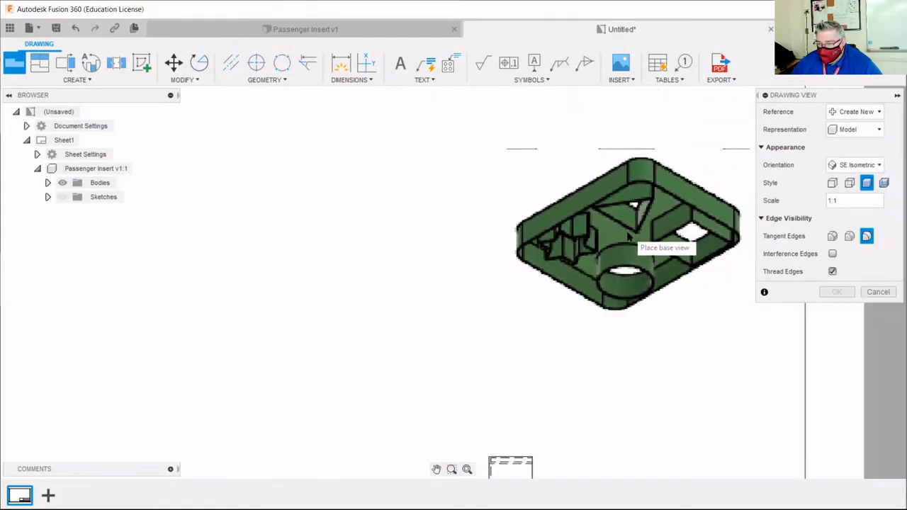
scroll(628, 242, "down", 3)
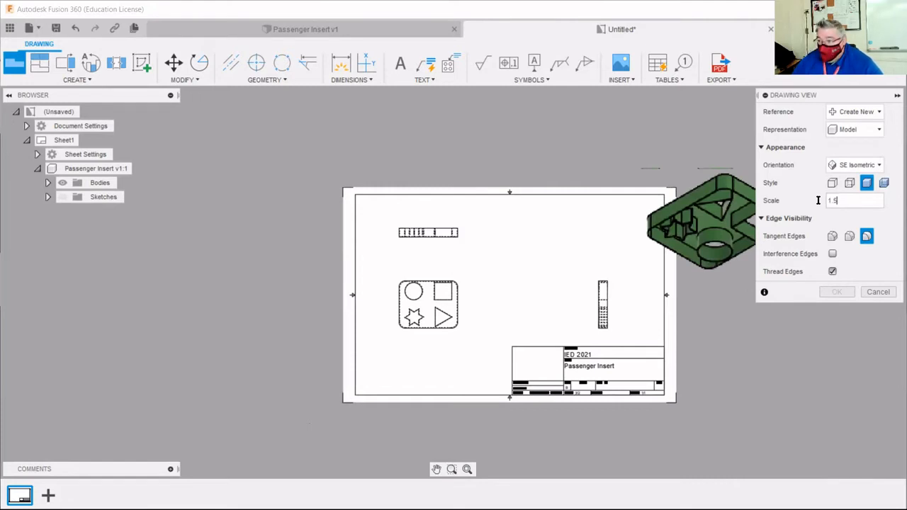
left_click(601, 233)
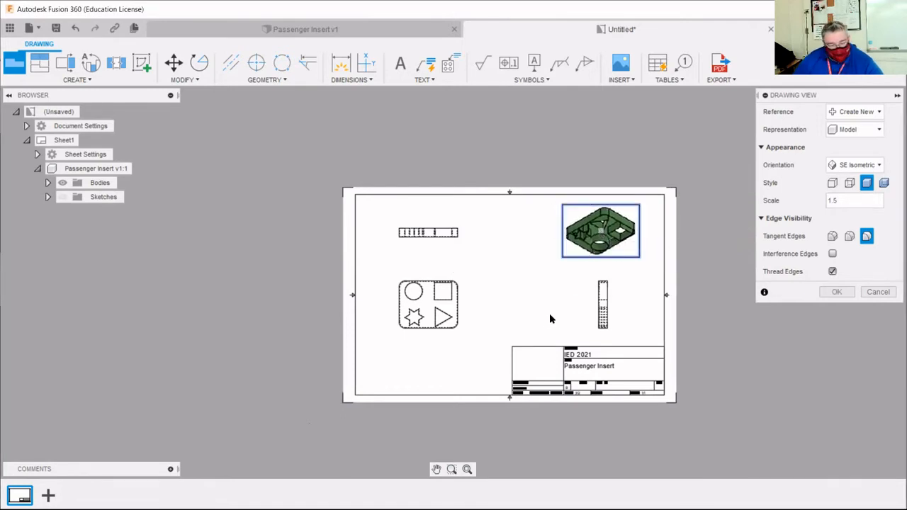
scroll(550, 319, "down", 1)
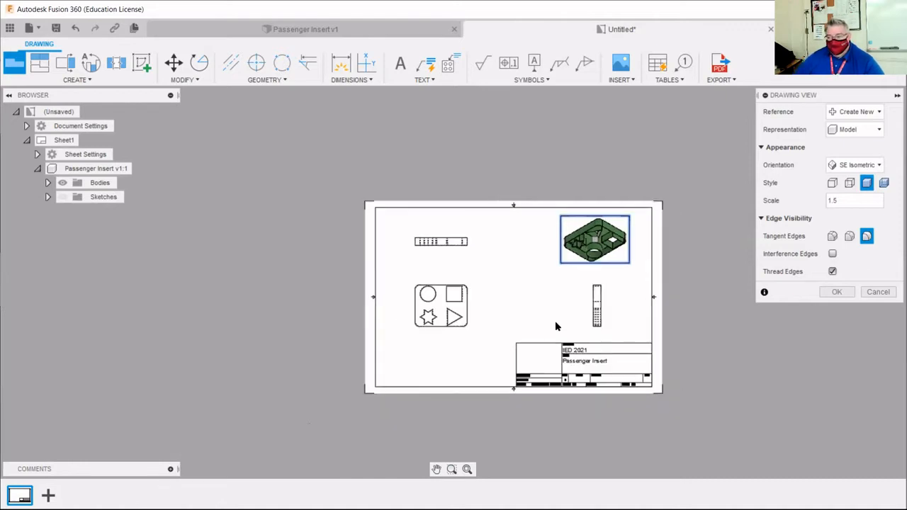
scroll(556, 324, "up", 2)
scroll(557, 320, "up", 1)
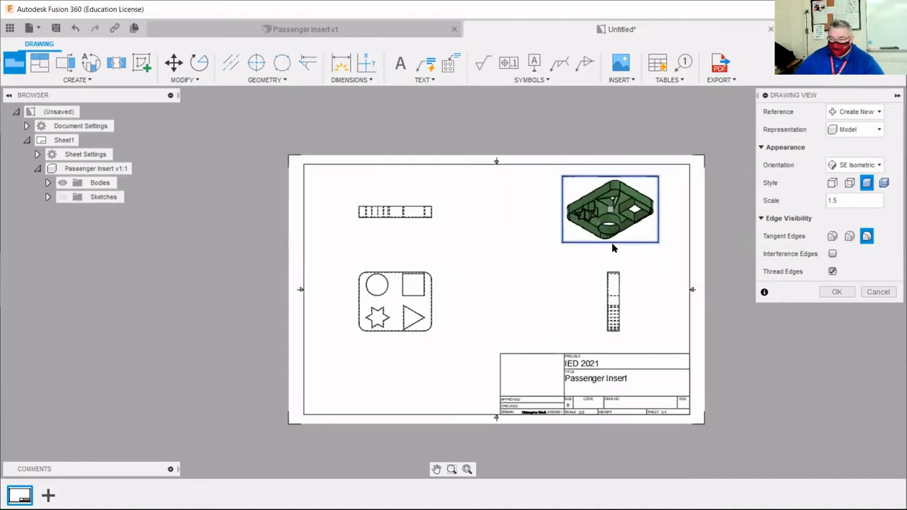
left_click(836, 293)
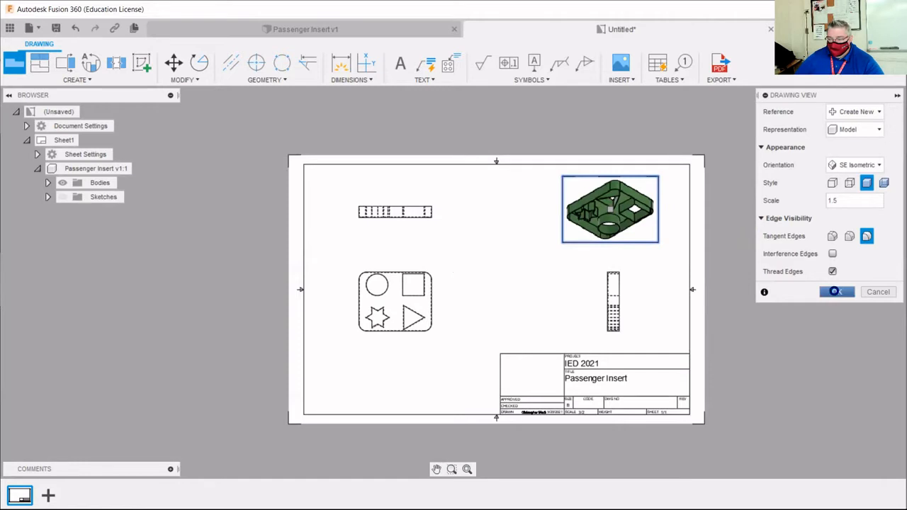
Edit the original top-oriented base view and change its style to visible edges only, without hidden lines.
scroll(626, 174, "up", 5)
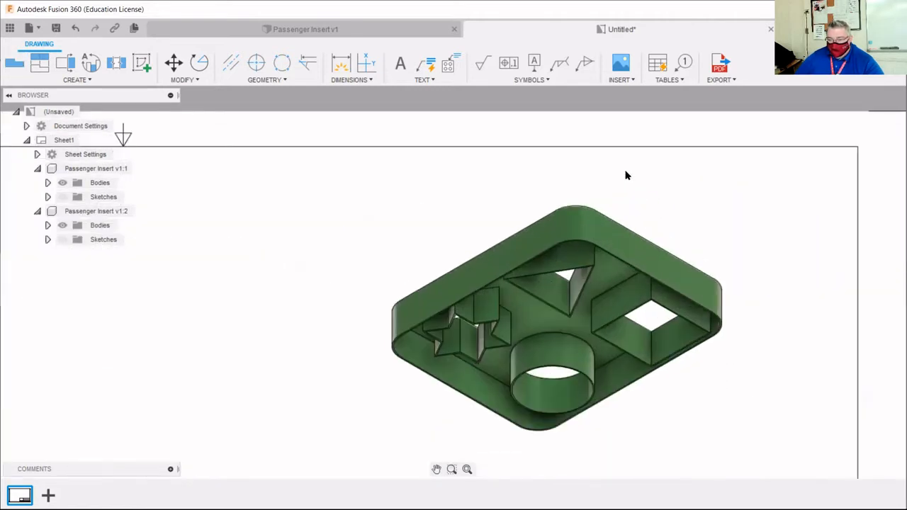
scroll(626, 175, "down", 5)
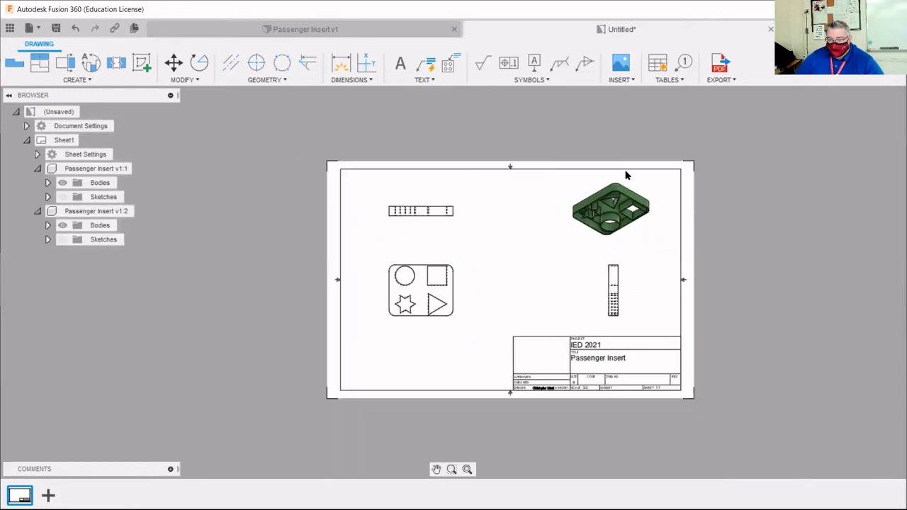
scroll(505, 240, "up", 2)
scroll(505, 240, "up", 1)
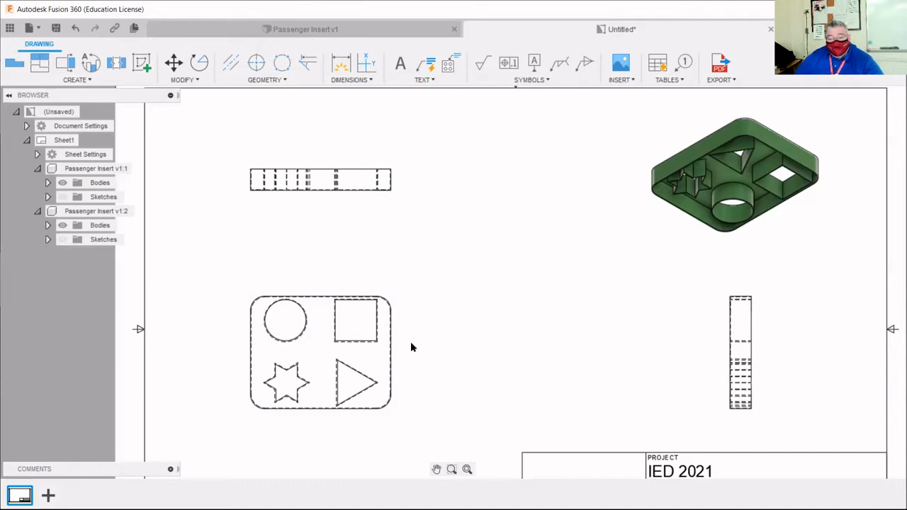
right_click(377, 355)
left_click(298, 354)
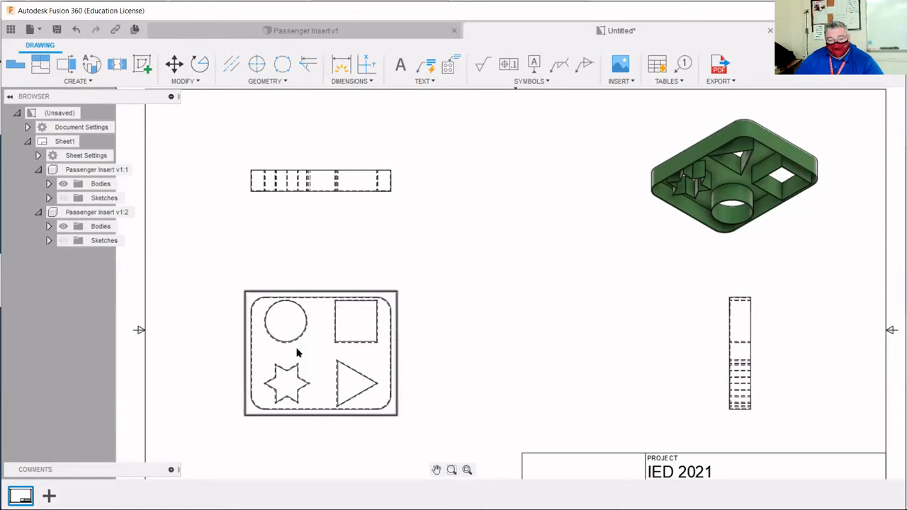
right_click(358, 351)
left_click(403, 331)
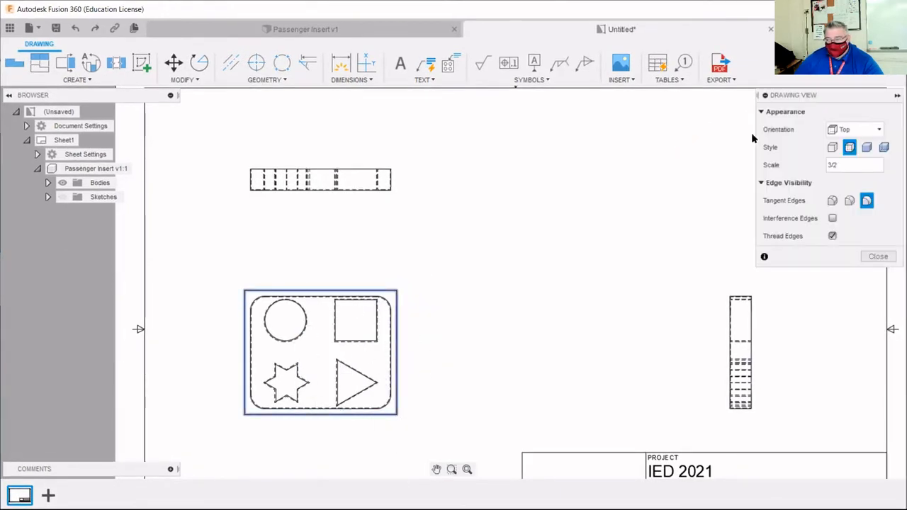
left_click(832, 148)
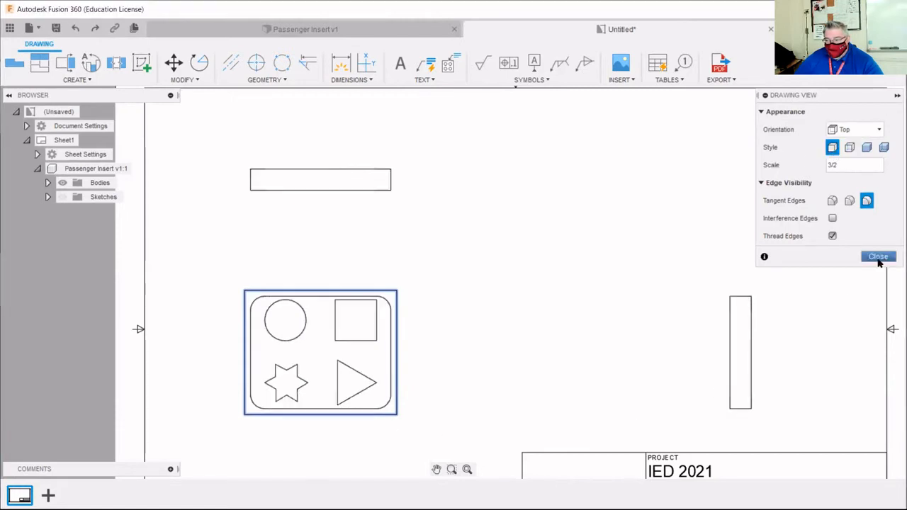
Start a new base view, position it above the side view, and set its scale to 1.5.
scroll(448, 372, "down", 2)
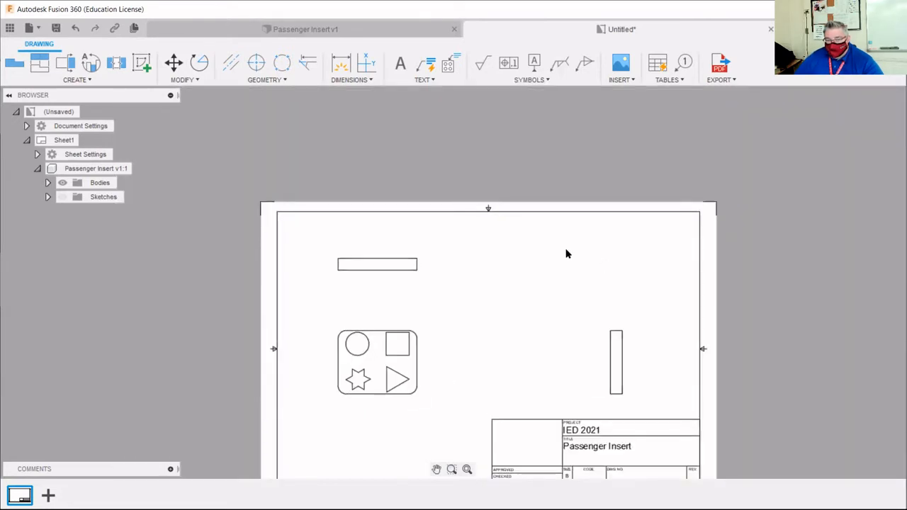
left_click(13, 64)
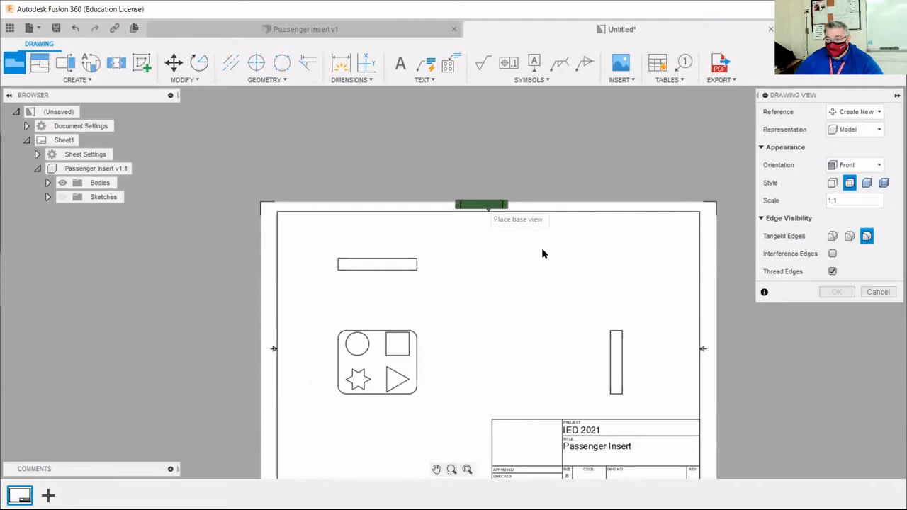
left_click(605, 270)
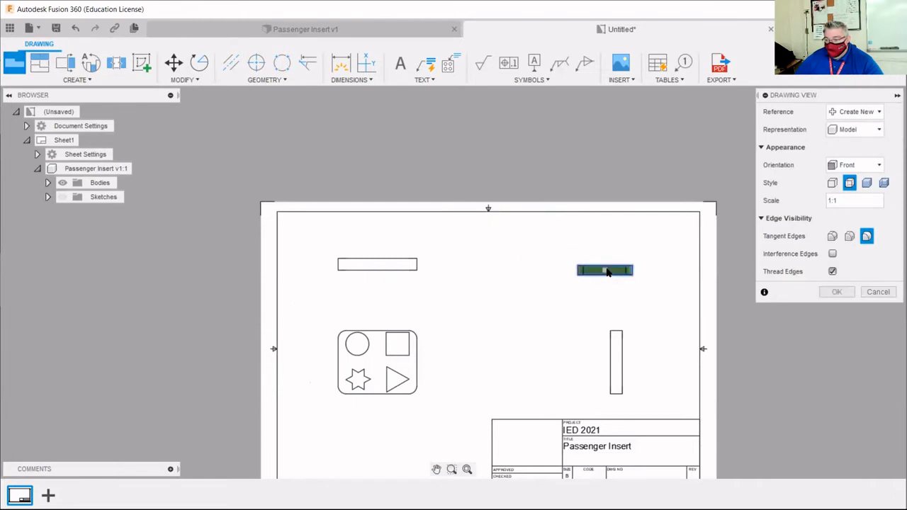
double_click(837, 200)
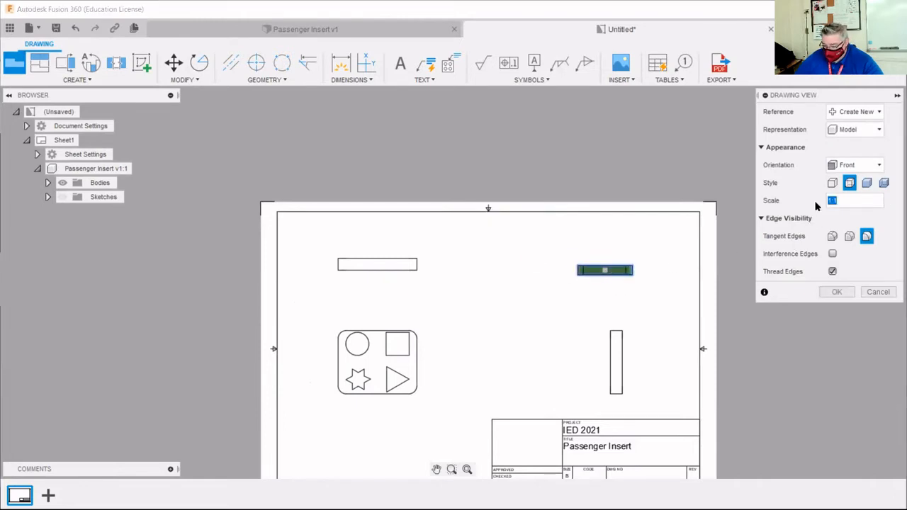
type("1:5")
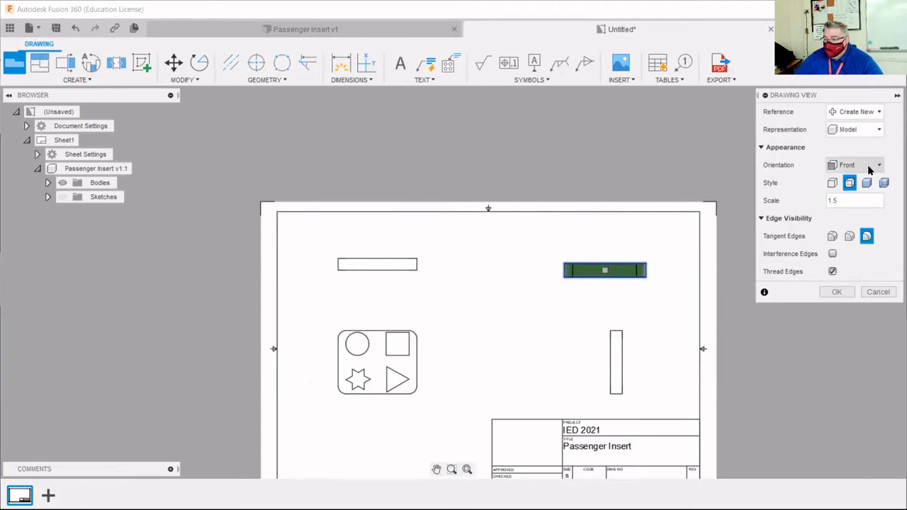
Preview the new base view in SW Isometric, switch it to SE Isometric, and finish placing it.
left_click(870, 167)
left_click(854, 312)
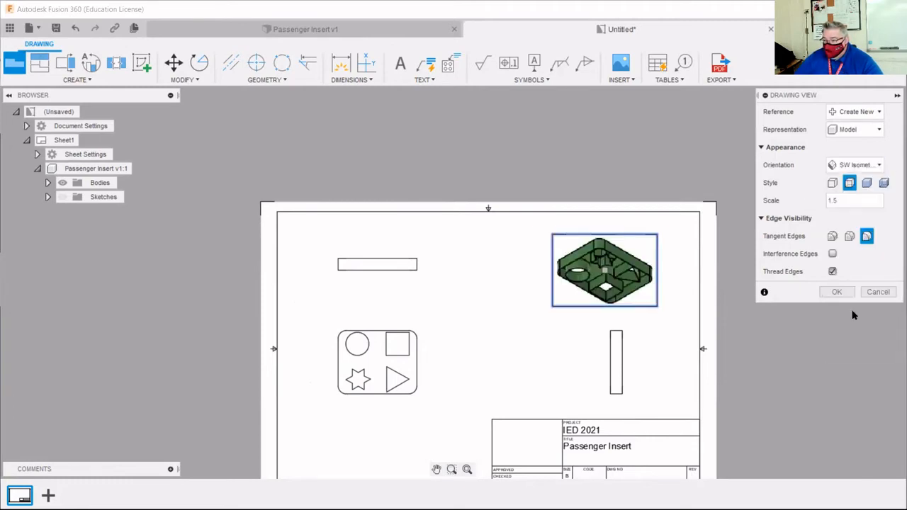
left_click(874, 170)
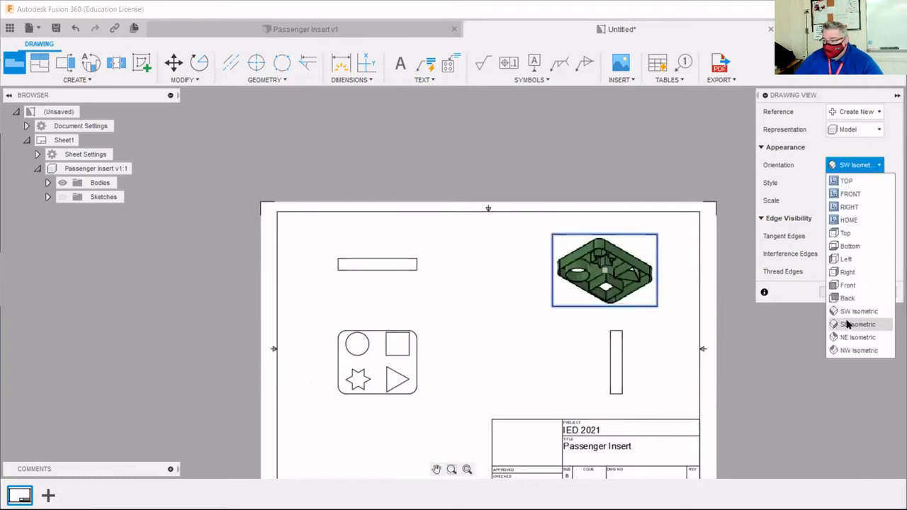
left_click(848, 324)
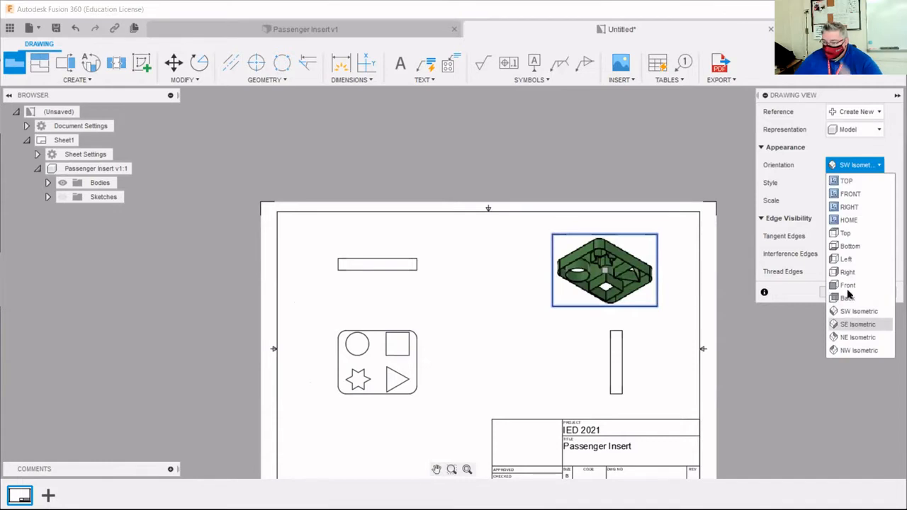
left_click(848, 293)
left_click(575, 290)
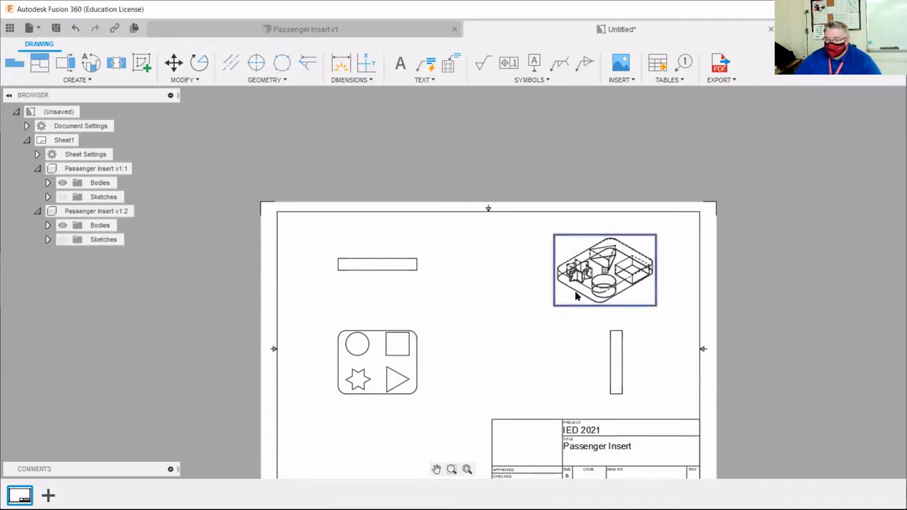
Edit the isometric base view and change its style to shaded without hidden edges.
right_click(621, 282)
left_click(588, 258)
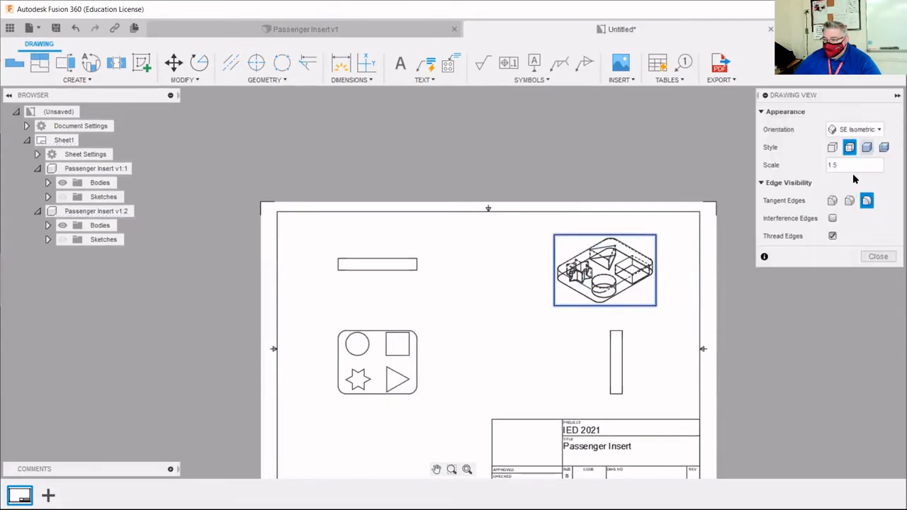
left_click(867, 147)
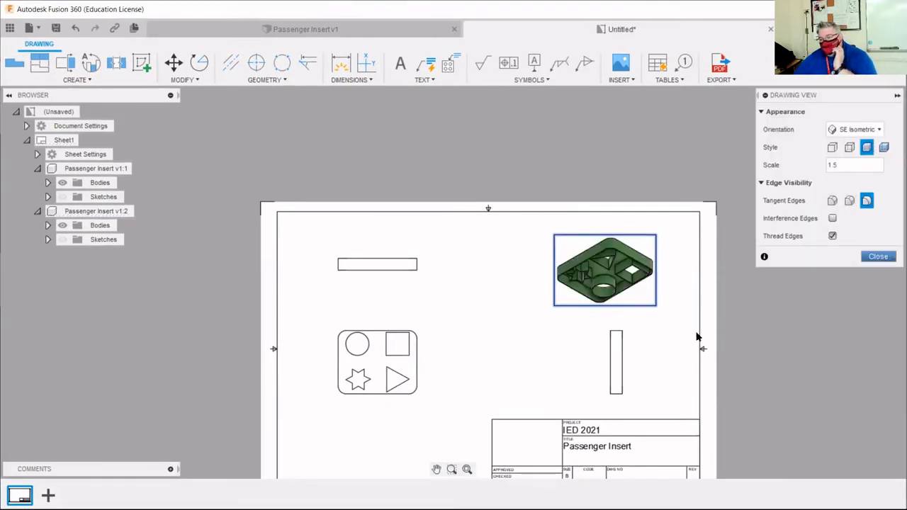
Examine the overall sheet layout, the shaded isometric view and the title block entries.
scroll(734, 302, "up", 3)
scroll(711, 293, "down", 6)
scroll(294, 263, "down", 1)
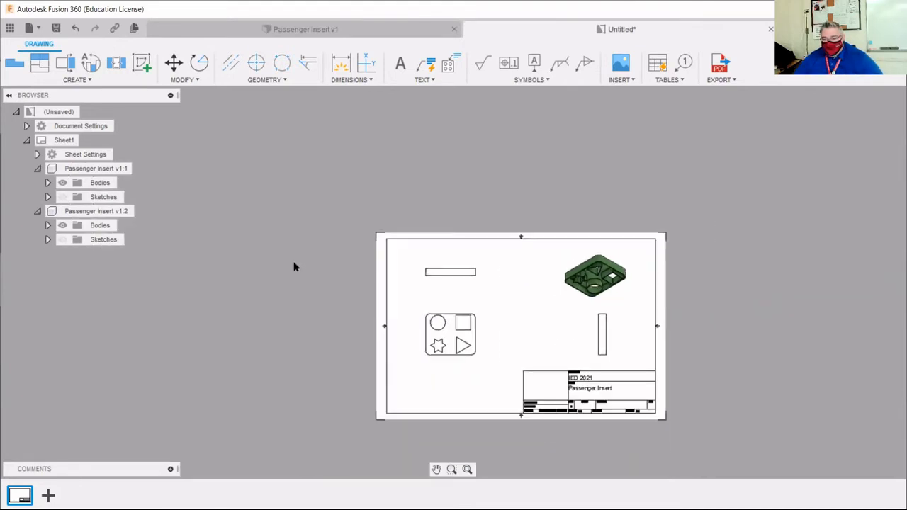
scroll(699, 409, "up", 4)
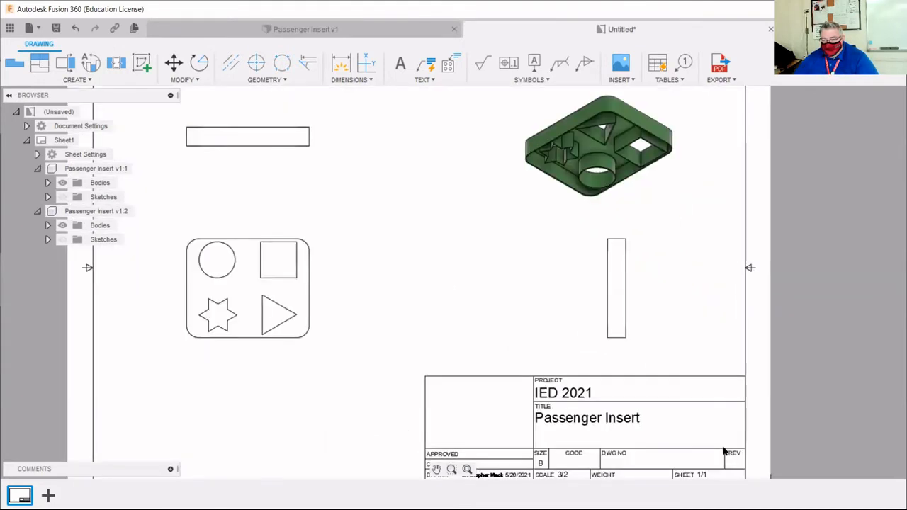
scroll(720, 449, "up", 1)
scroll(516, 365, "down", 5)
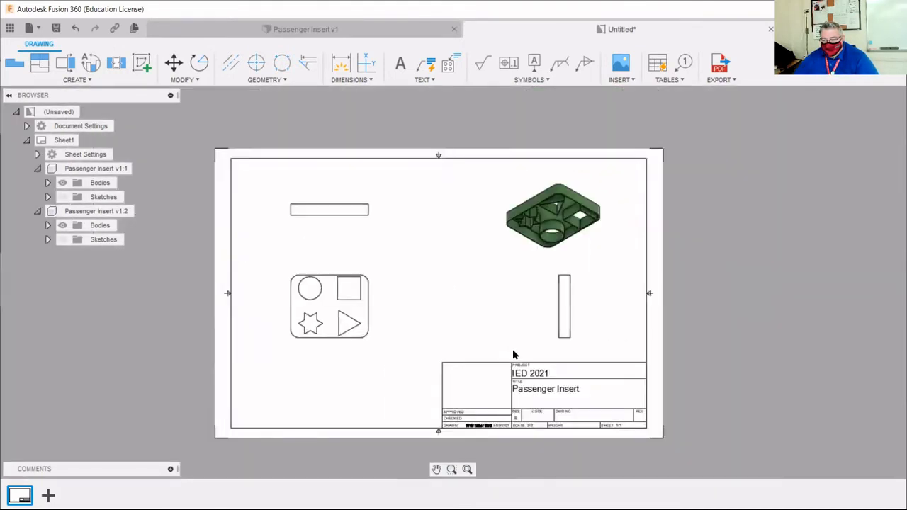
scroll(514, 354, "up", 3)
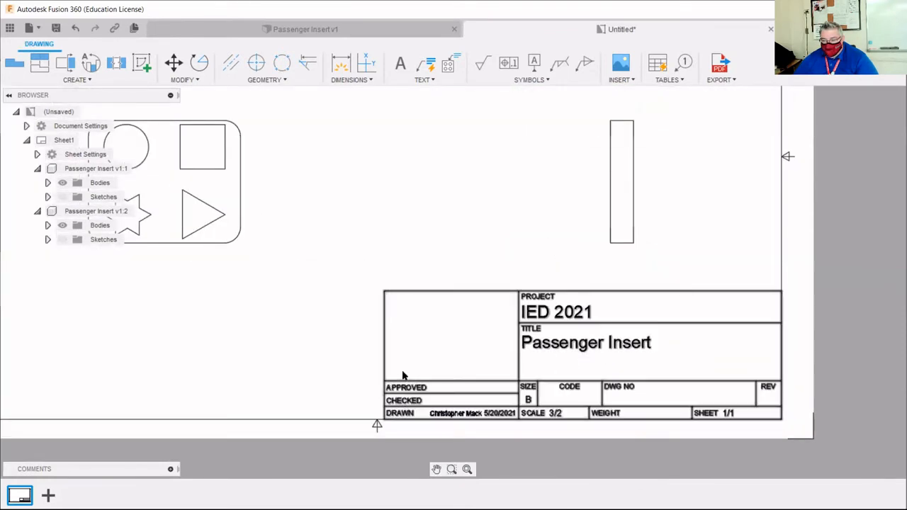
scroll(402, 374, "down", 4)
scroll(261, 281, "up", 3)
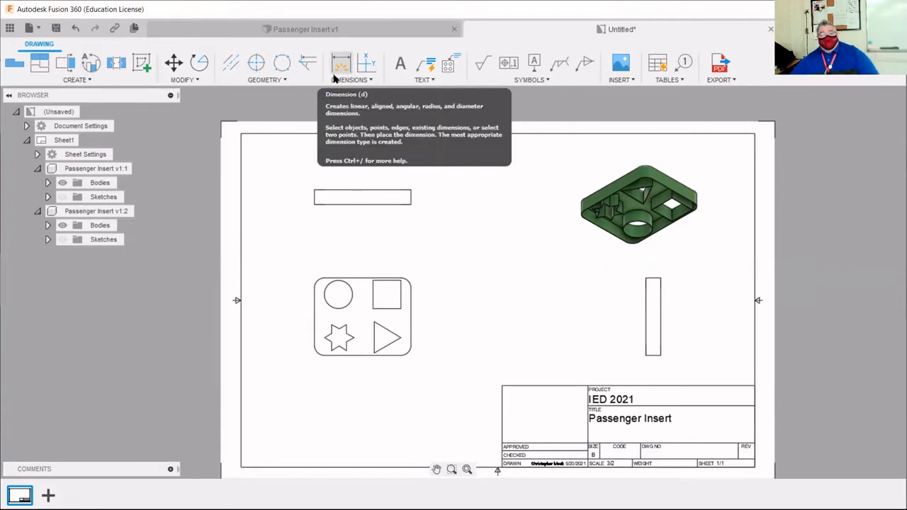
Try dimensioning only the straight portion of the top view's right edge between the corner fillets, and delete that dimension.
scroll(418, 328, "up", 5)
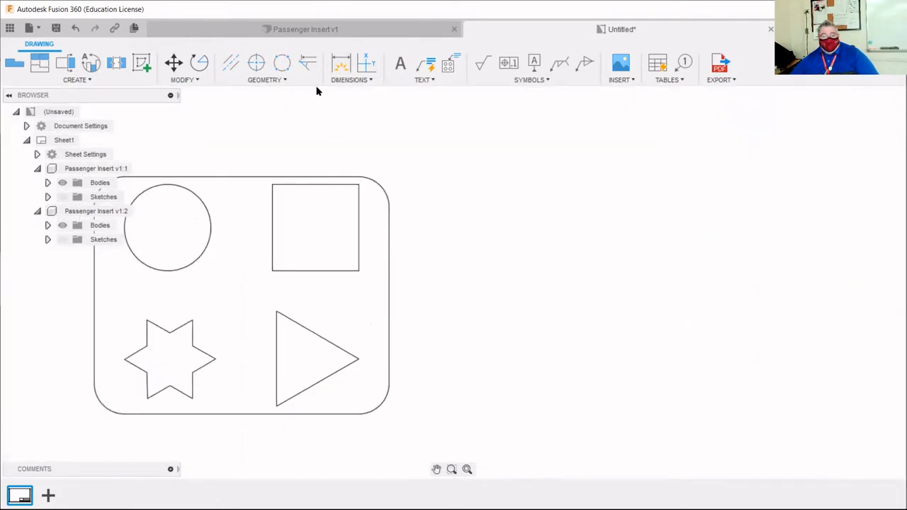
left_click(341, 63)
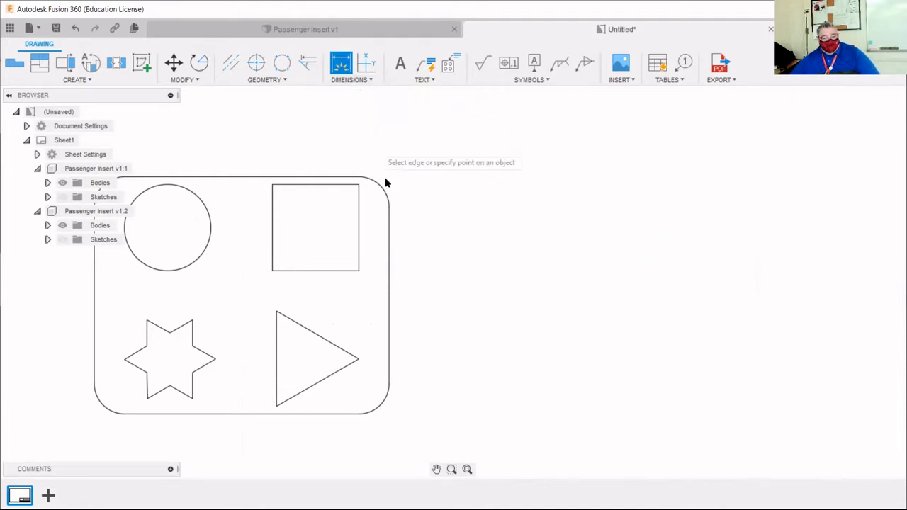
left_click(389, 261)
left_click(458, 274)
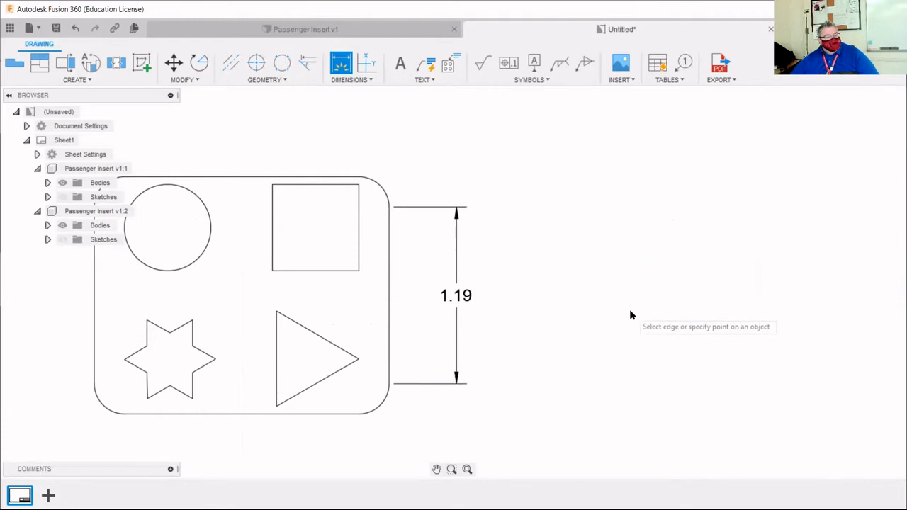
scroll(471, 406, "up", 1)
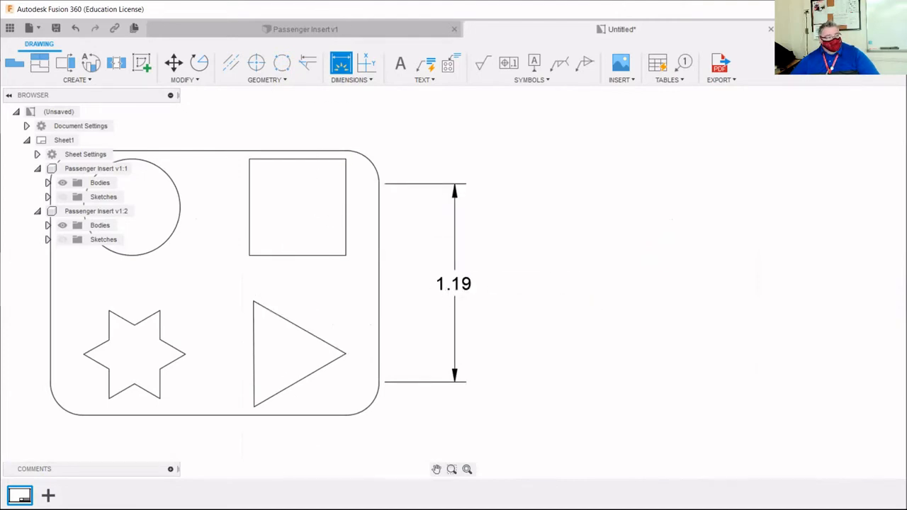
key("Escape")
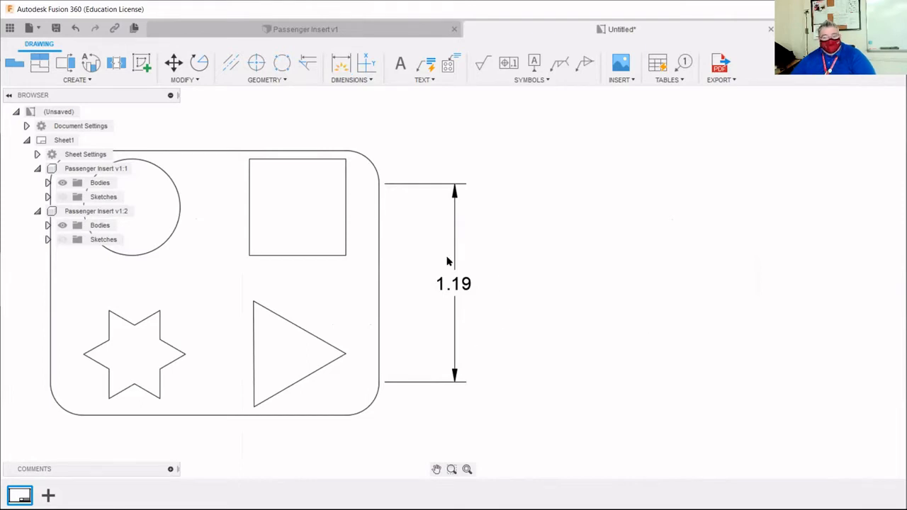
left_click(469, 287)
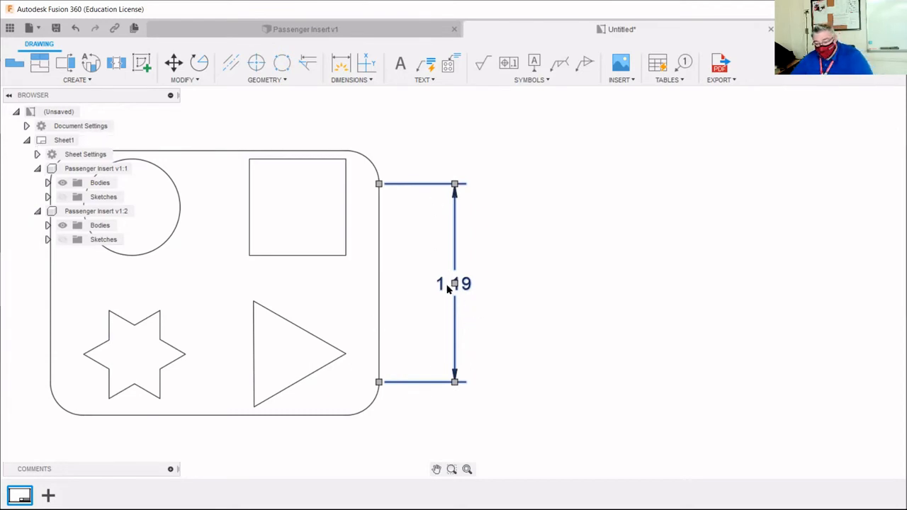
key("Delete")
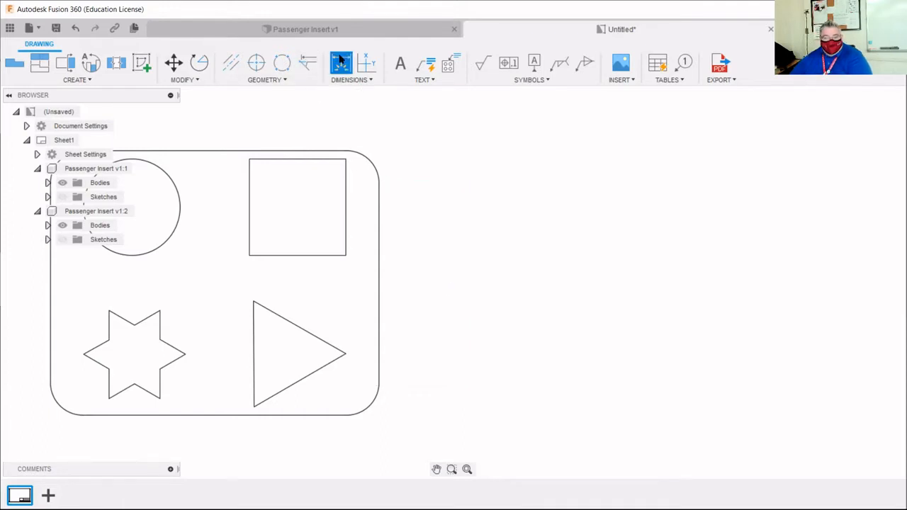
Dimension the top view's overall height between its upper and lower edges, placing the dimension to the right of the view.
left_click(315, 152)
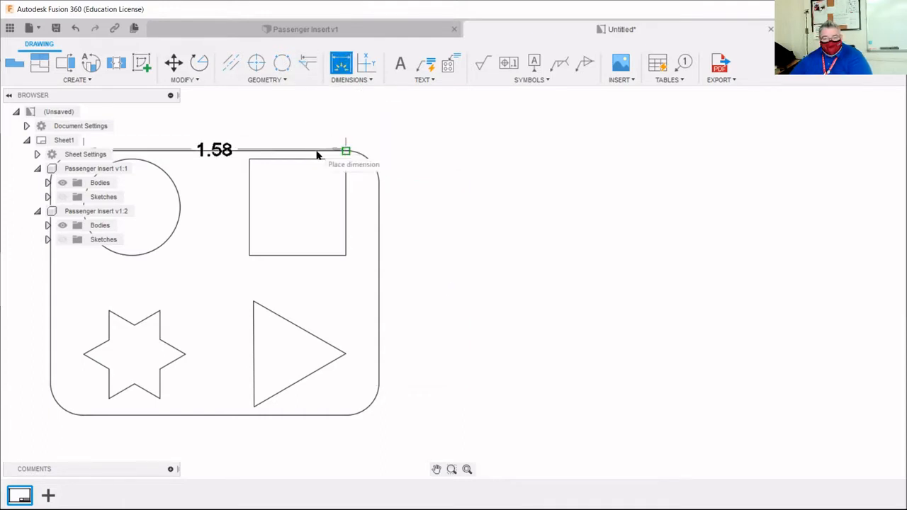
left_click(302, 418)
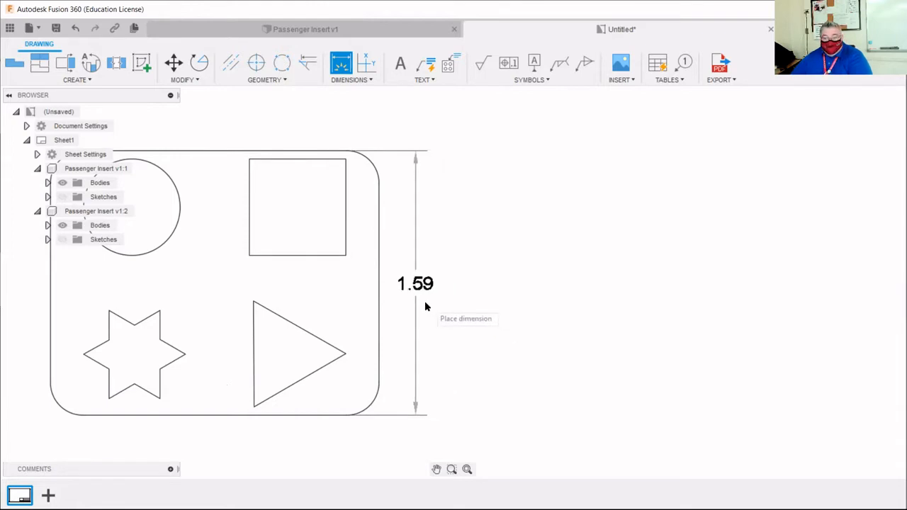
left_click(471, 303)
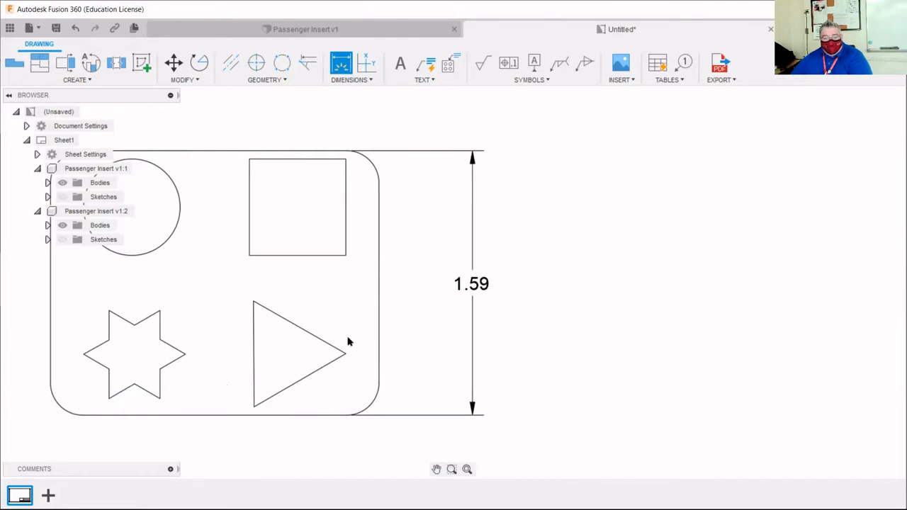
Dimension the top view's overall width between its left and right edges, placing the dimension above the view.
scroll(366, 326, "down", 4)
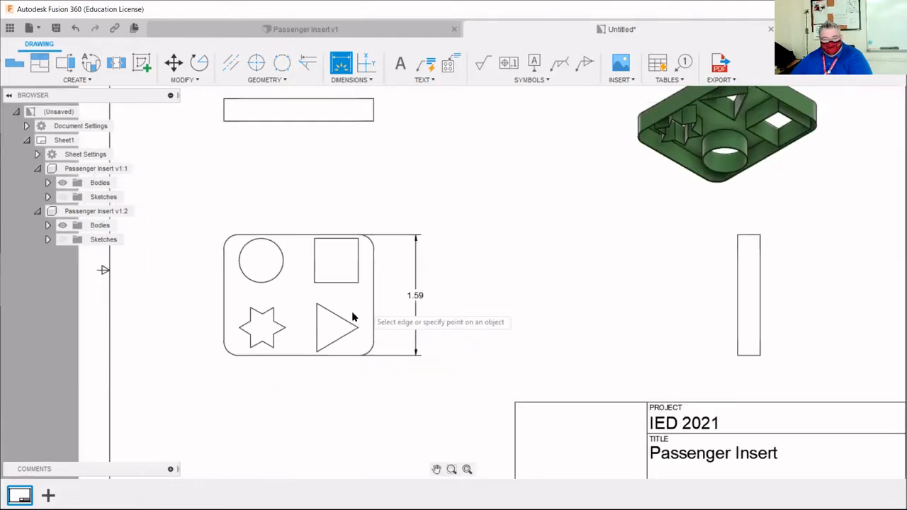
scroll(194, 373, "up", 3)
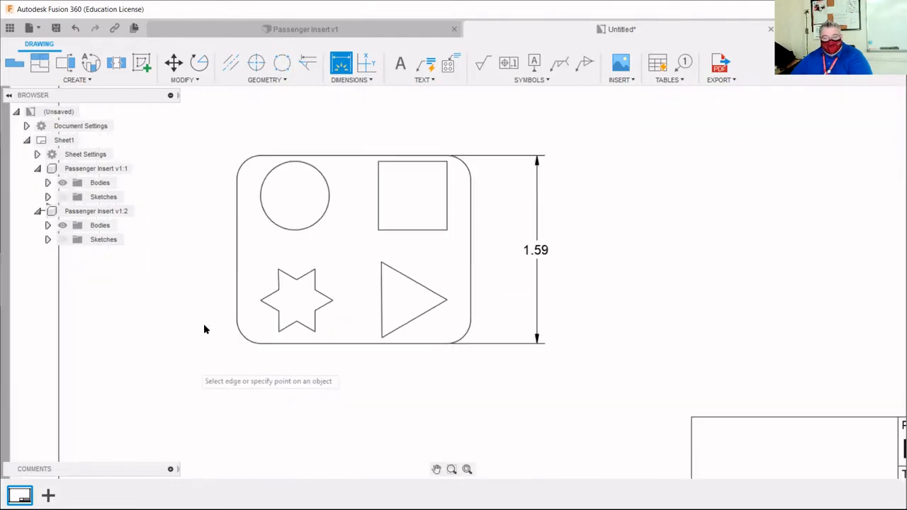
left_click(237, 245)
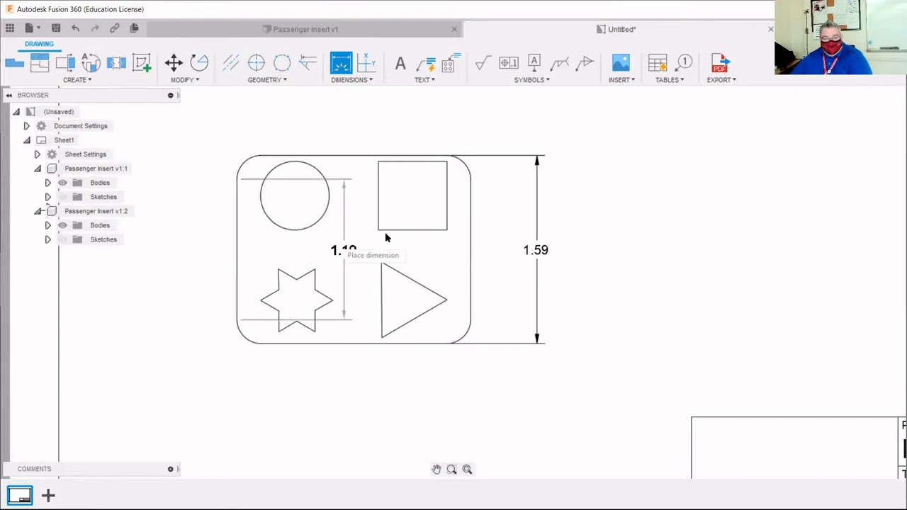
left_click(469, 243)
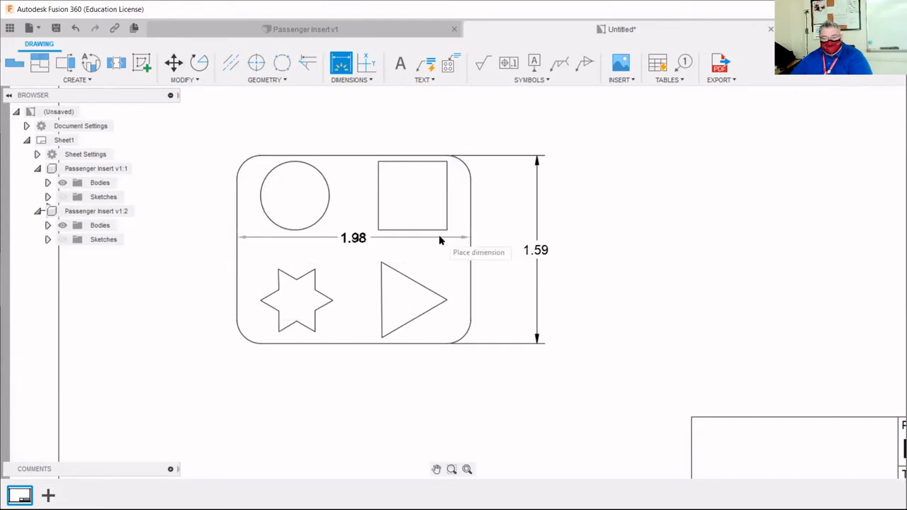
scroll(439, 234, "down", 3)
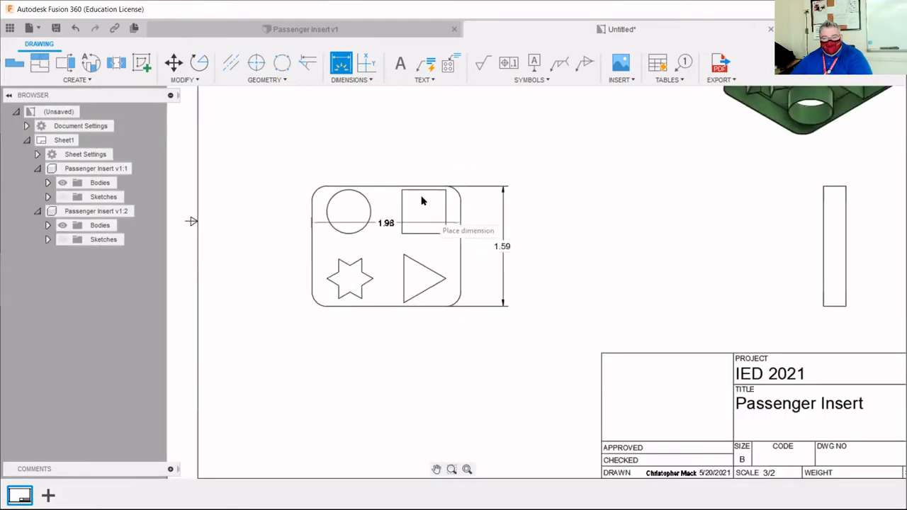
left_click(407, 146)
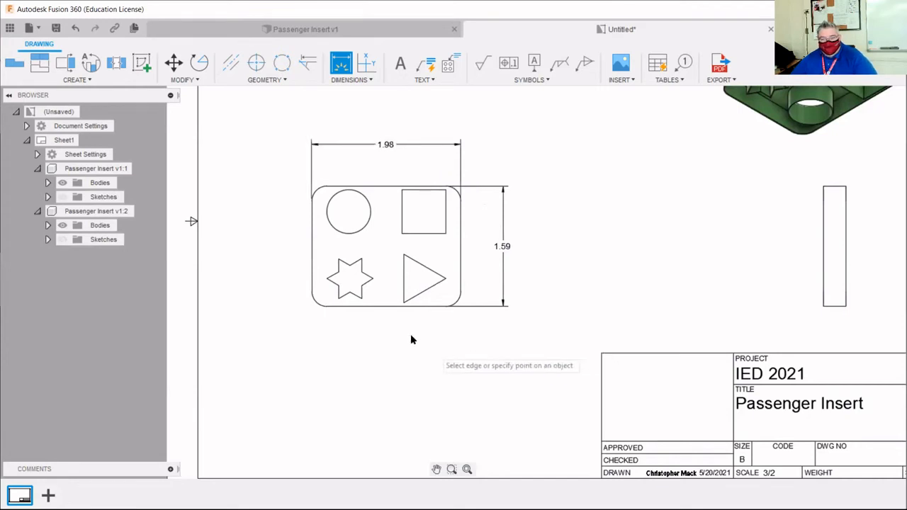
scroll(355, 144, "up", 2)
scroll(342, 130, "up", 3)
scroll(338, 148, "down", 2)
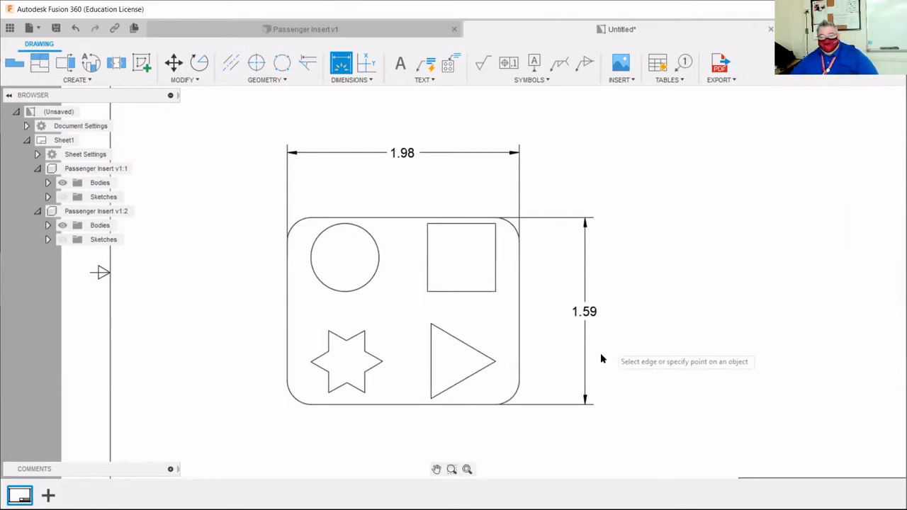
scroll(654, 220, "up", 1)
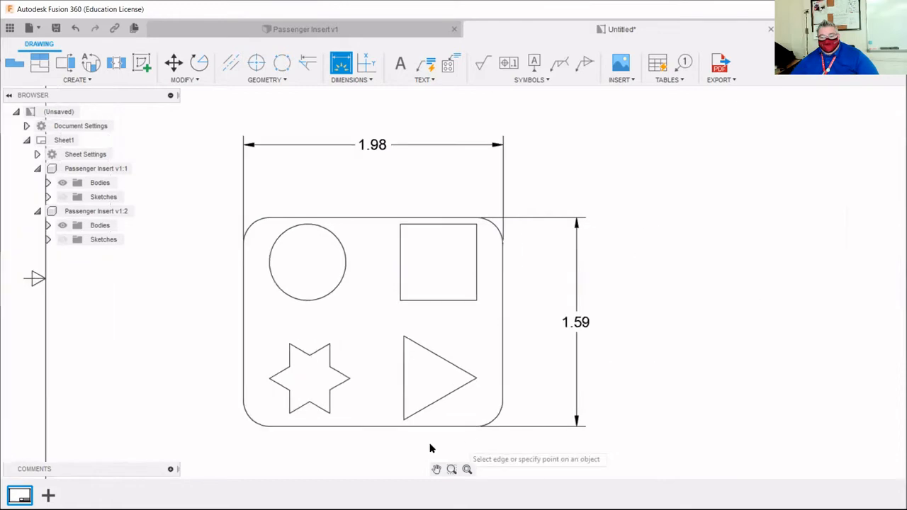
scroll(393, 443, "up", 1)
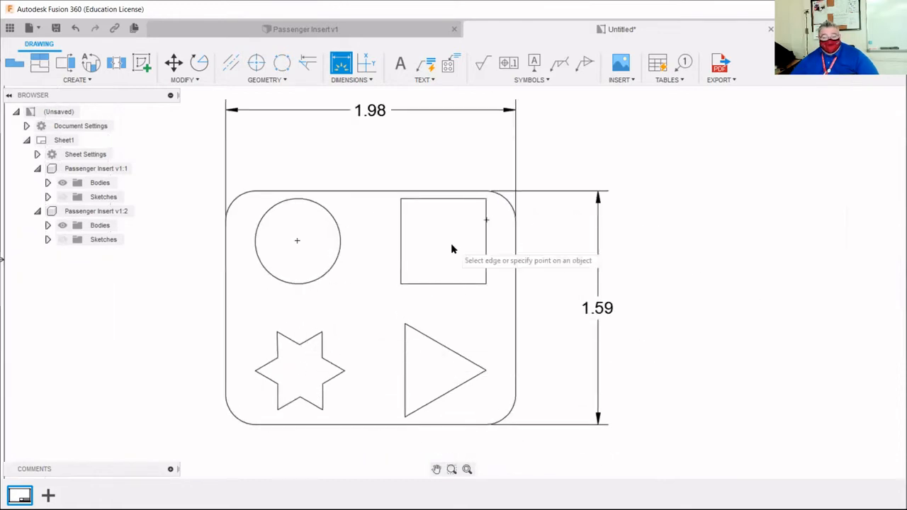
Add a center mark to the circle in the top view.
left_click(516, 221)
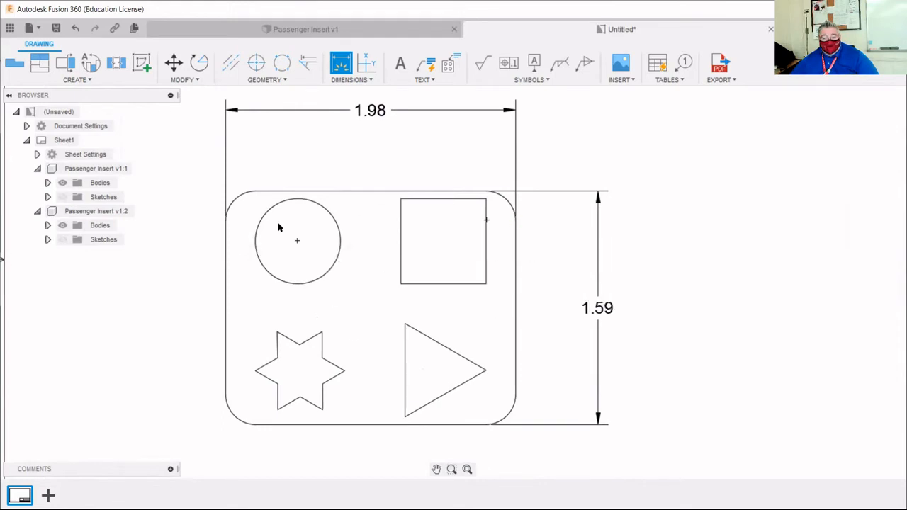
left_click(257, 63)
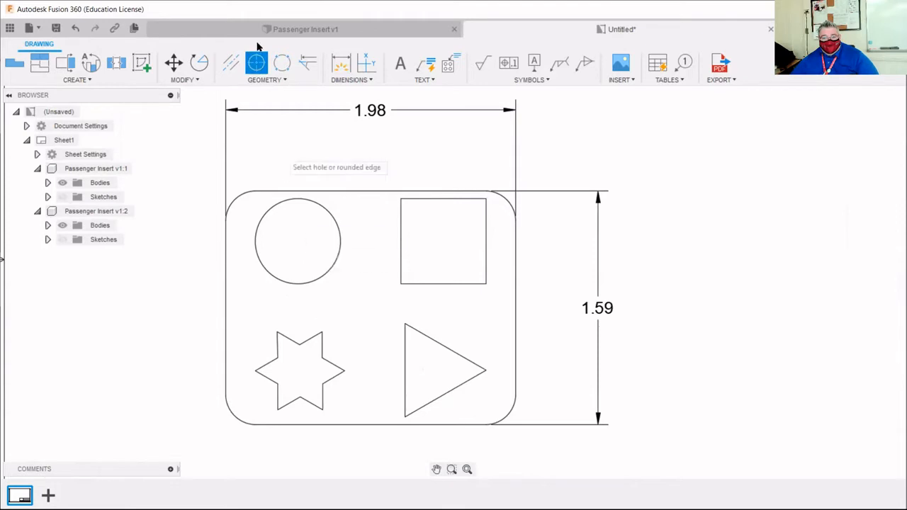
left_click(313, 264)
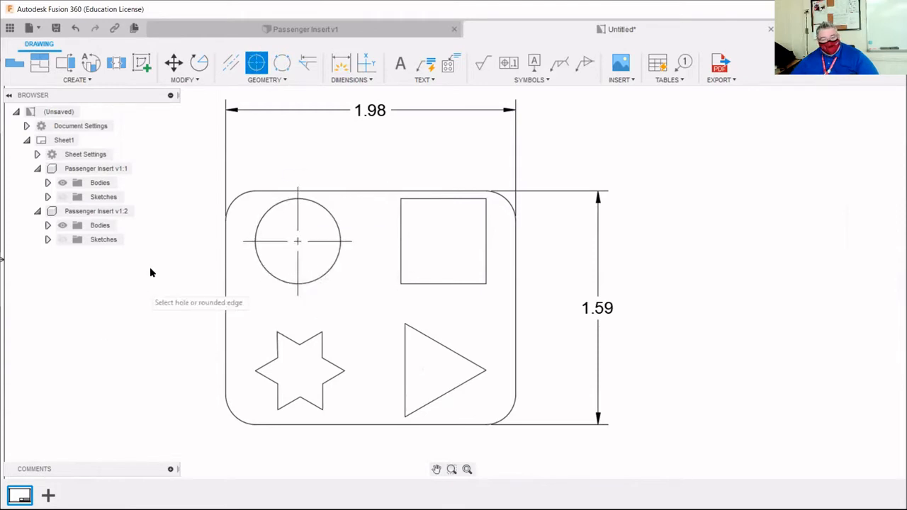
Try dimensioning from the circle's center to the view's left edge with the dimension placed across the circle, and undo it.
left_click(346, 64)
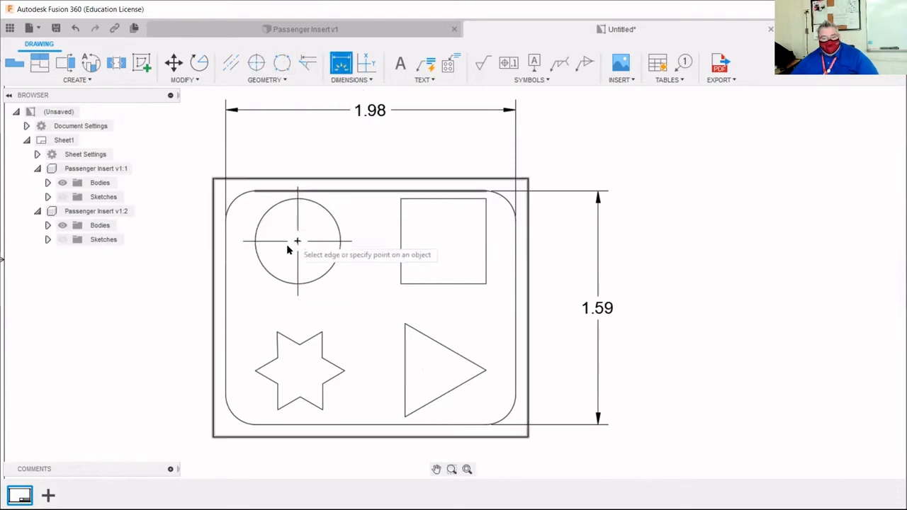
scroll(278, 215, "up", 1)
scroll(278, 215, "up", 2)
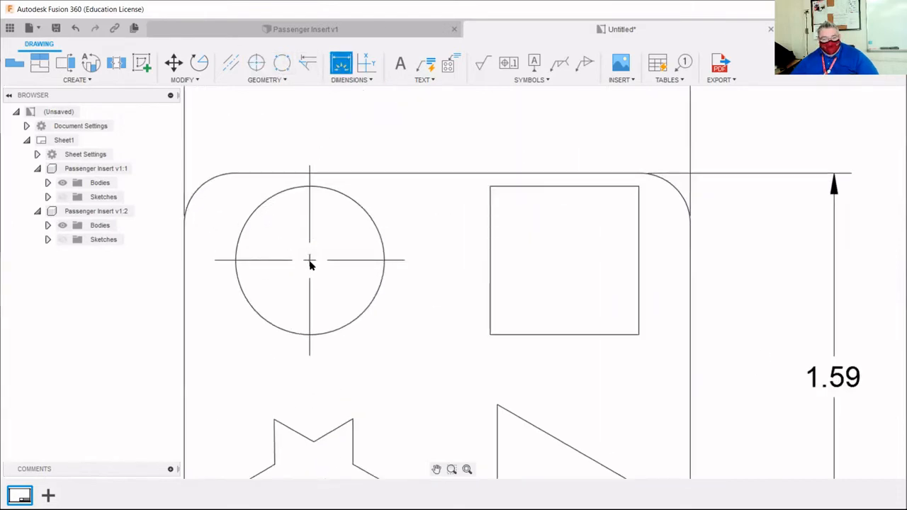
left_click(308, 261)
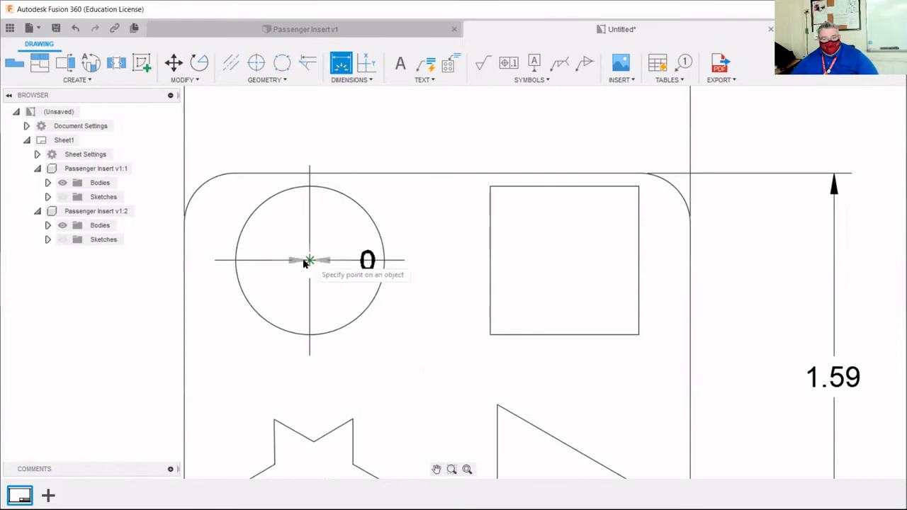
left_click(185, 264)
scroll(135, 280, "down", 2)
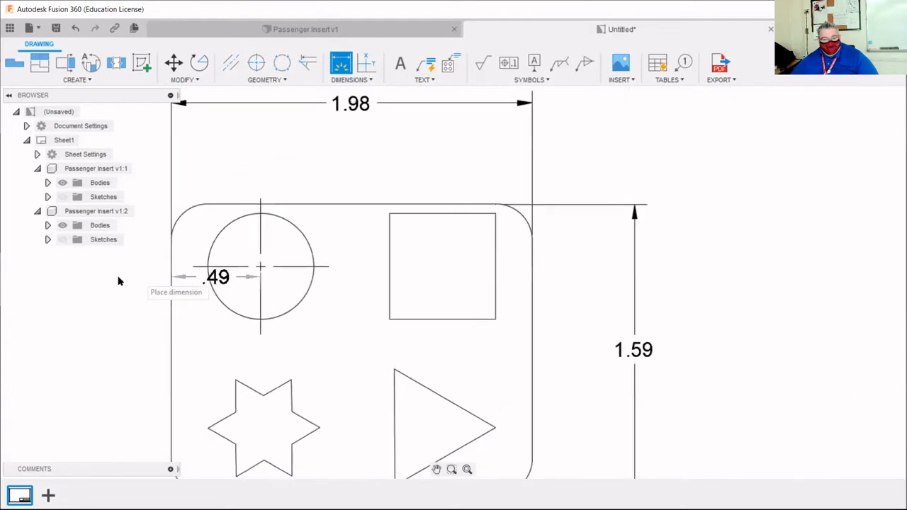
left_click(99, 265)
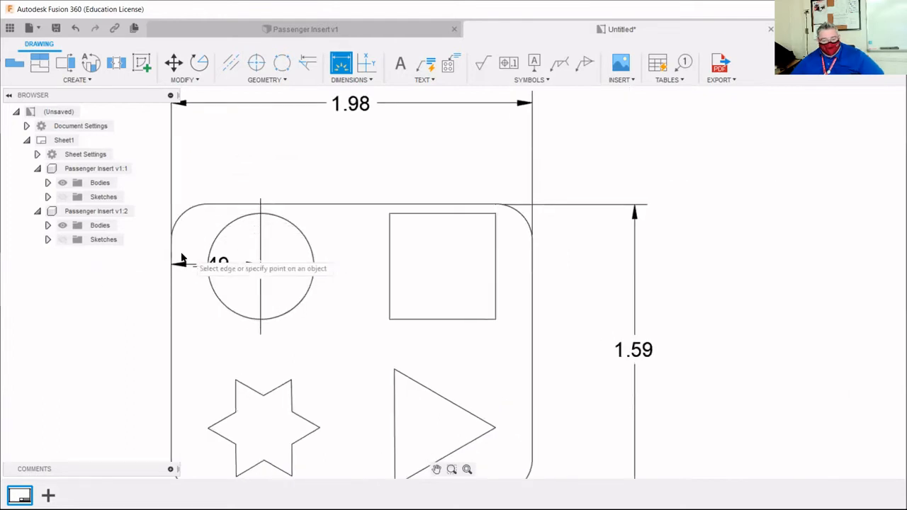
key("Escape")
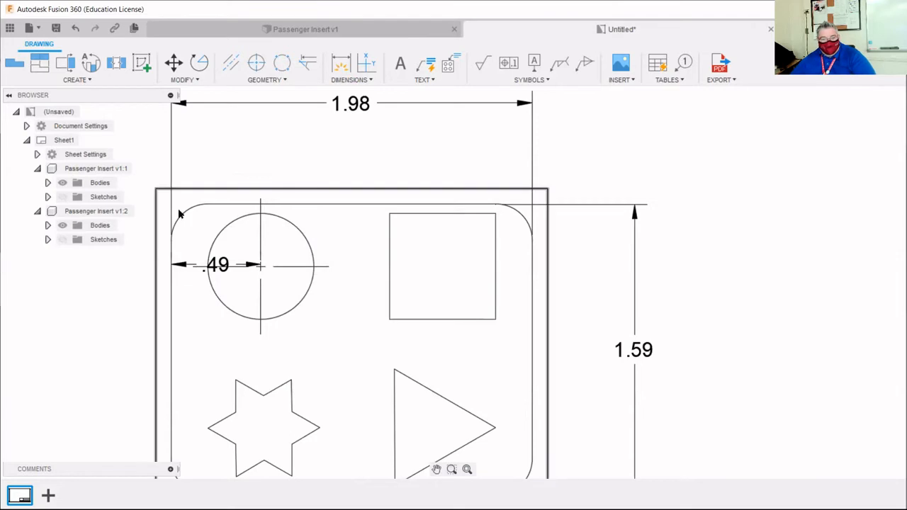
left_click(76, 30)
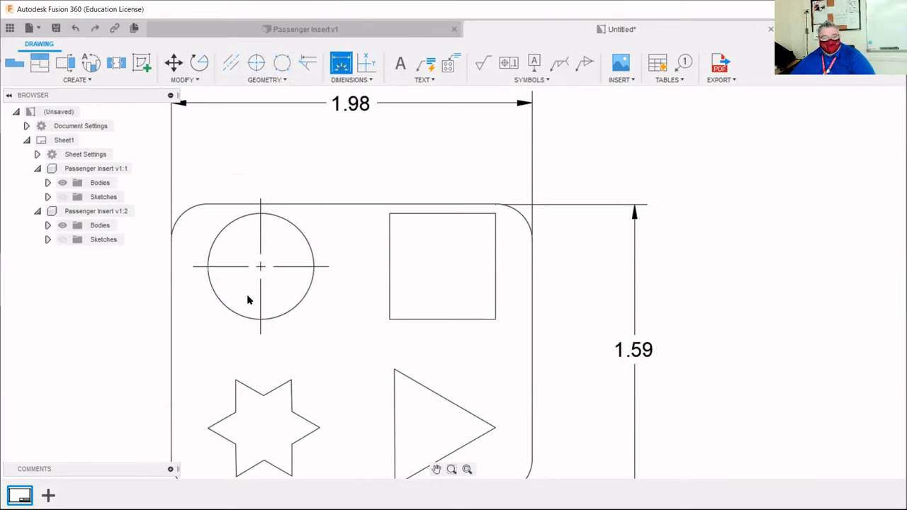
Dimension the horizontal distance from the circle's center to the view's left edge, placing the dimension above the view.
left_click(260, 267)
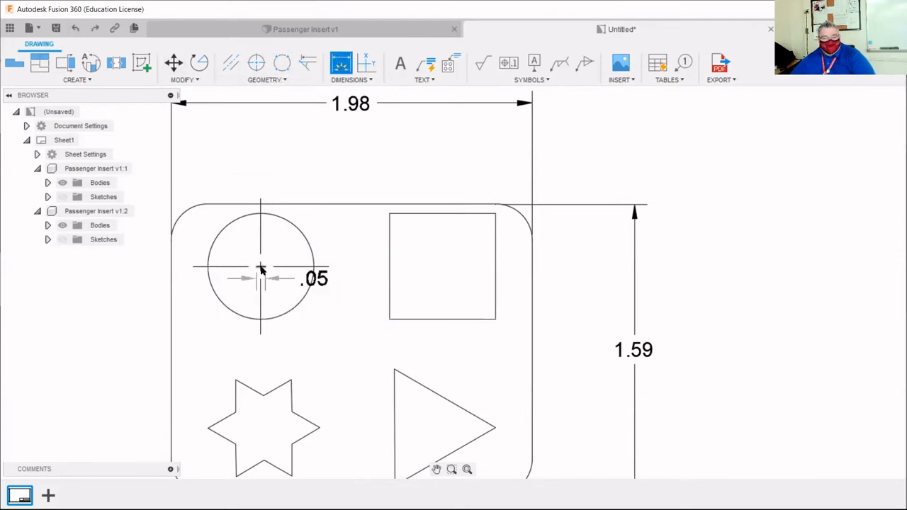
left_click(171, 275)
left_click(203, 161)
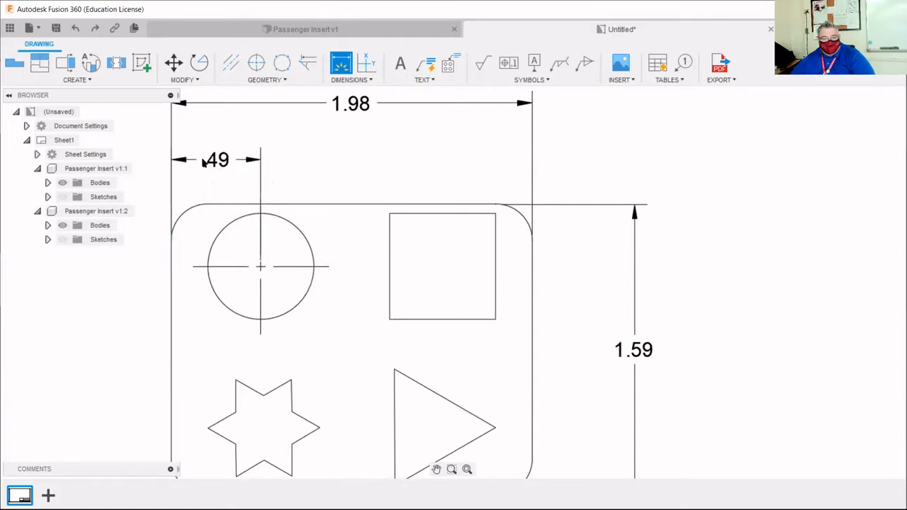
key("Escape")
scroll(300, 316, "down", 2)
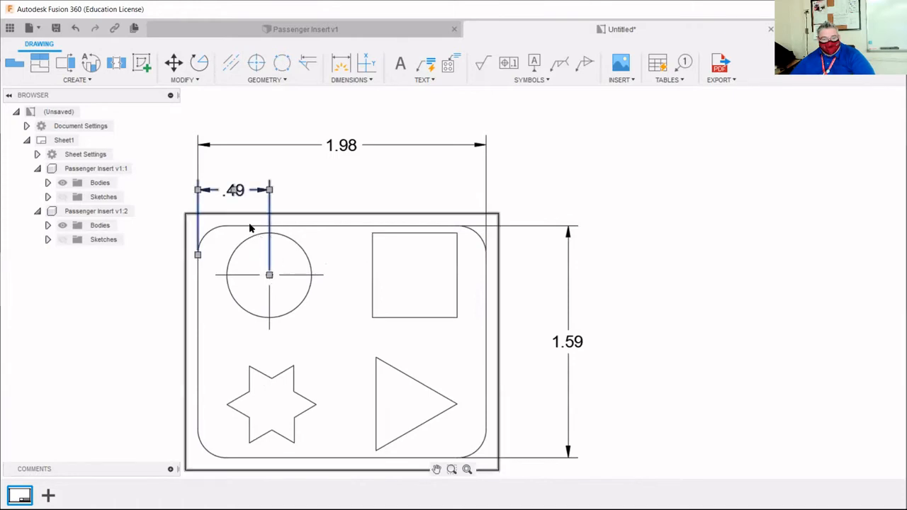
Try an ordinate dimension with its origin at the circle's center, and undo it together with the circle's horizontal location dimension.
left_click(340, 66)
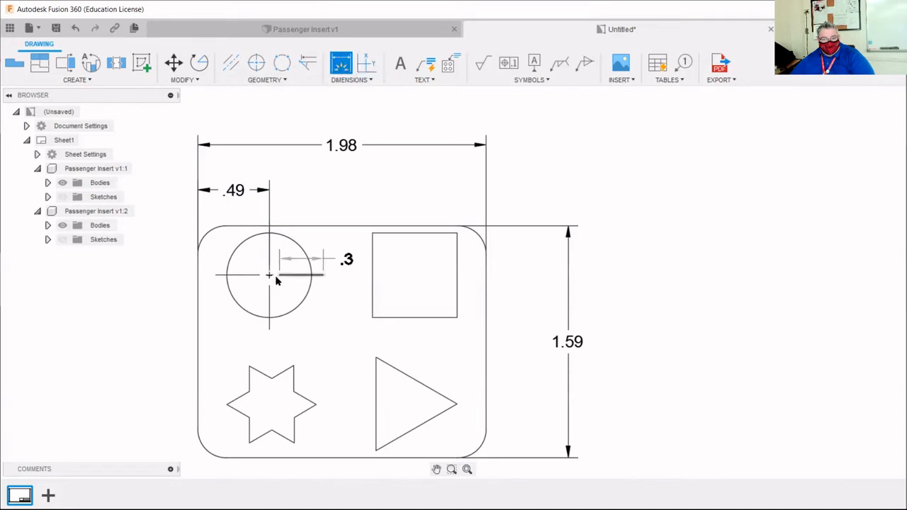
key("Escape")
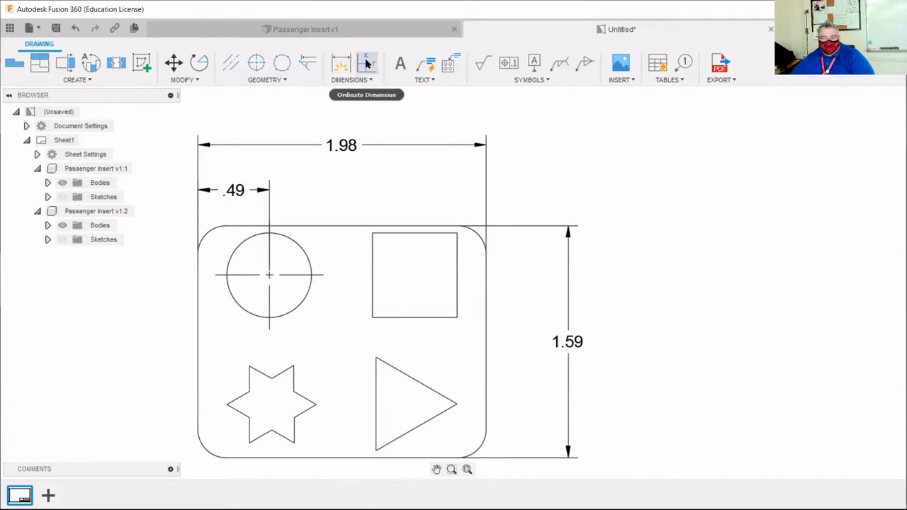
left_click(367, 64)
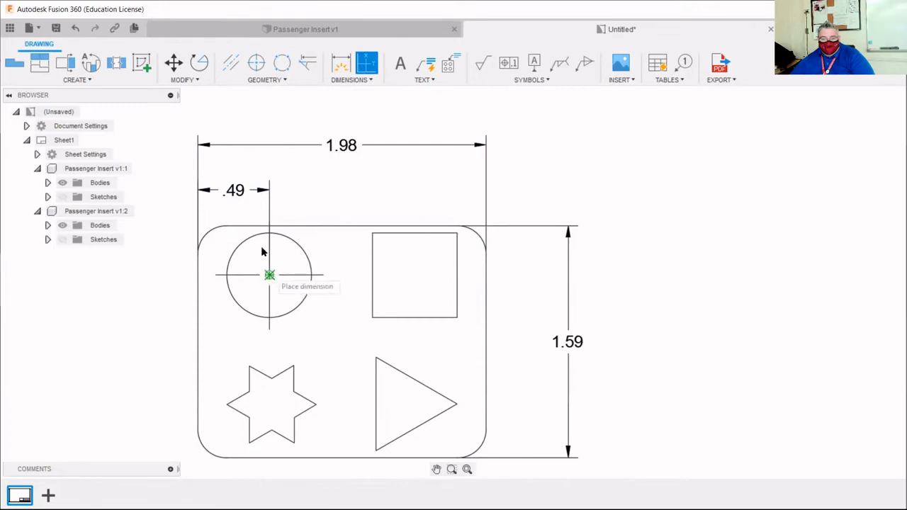
left_click(227, 226)
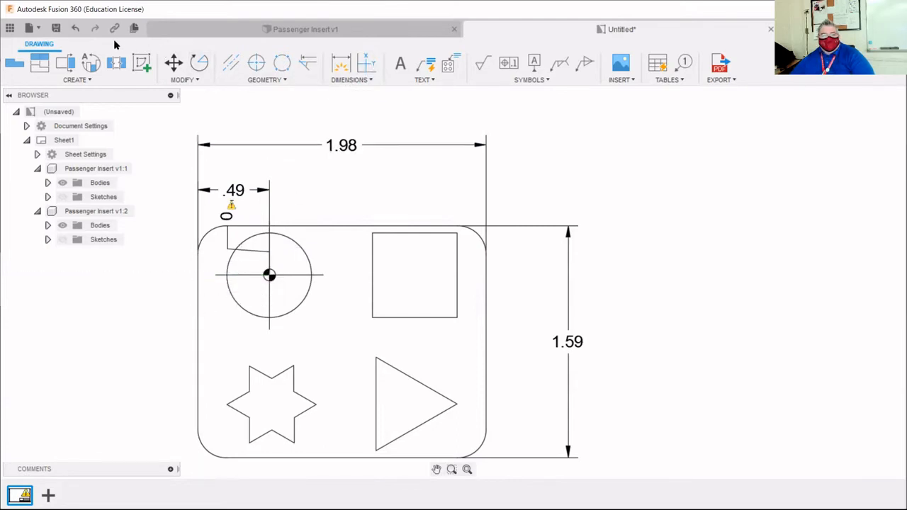
left_click(72, 29)
left_click(73, 28)
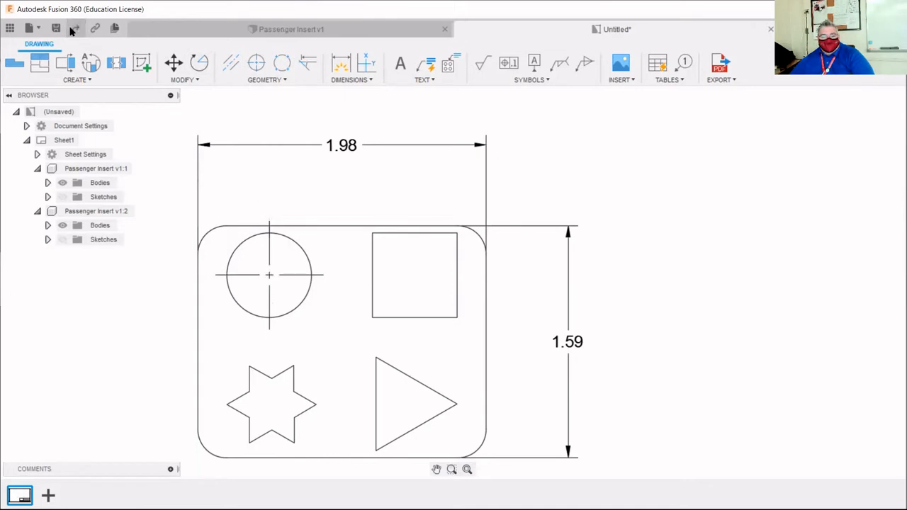
Locate the circle's center horizontally from the view's left edge with a linear dimension between the view and the overall width dimension.
left_click(340, 68)
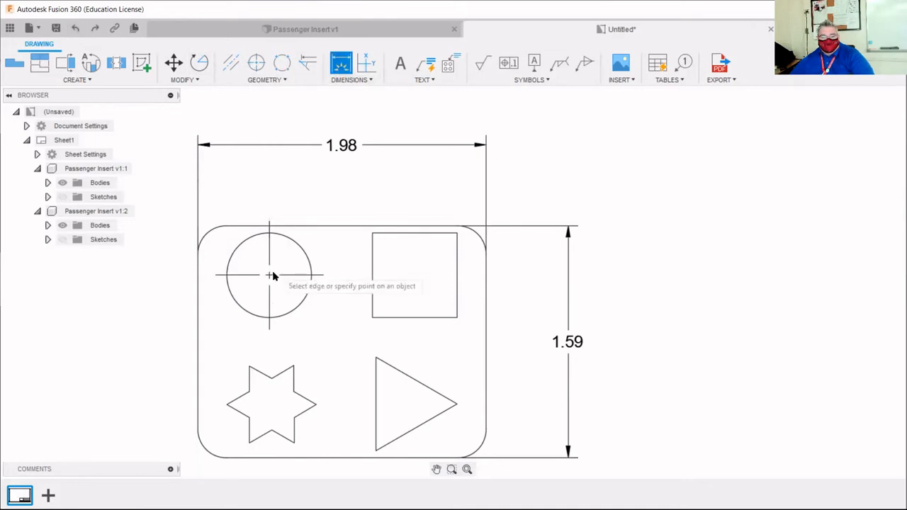
left_click(199, 267)
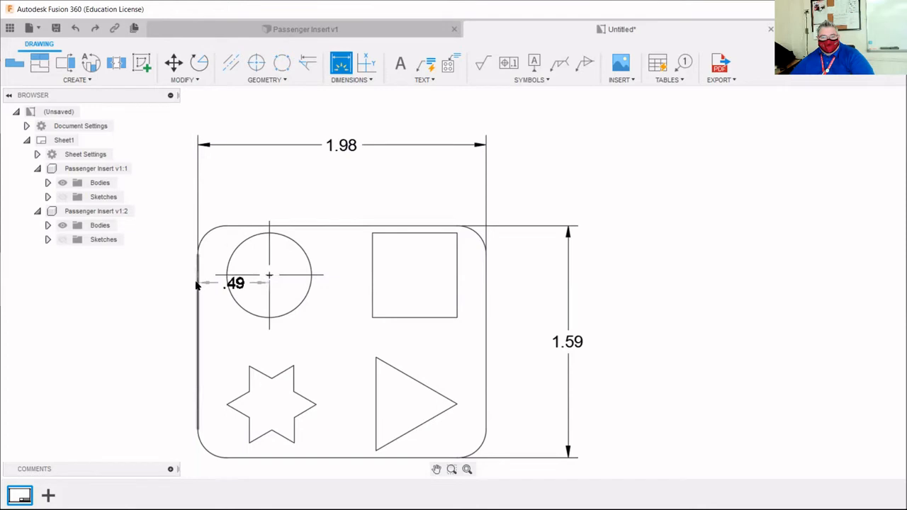
left_click(224, 190)
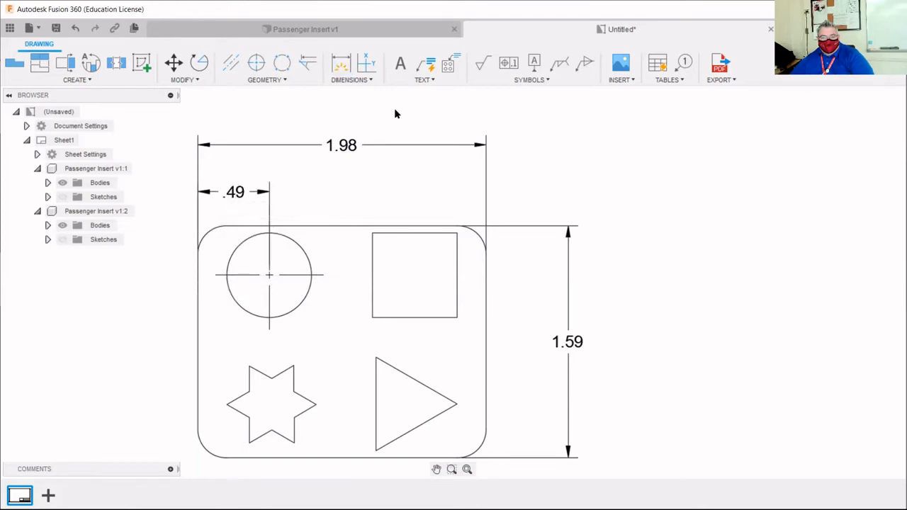
Dimension the vertical distance from the circle's center to the view's upper edge, placing the dimension to the left of the view.
left_click(340, 65)
left_click(269, 275)
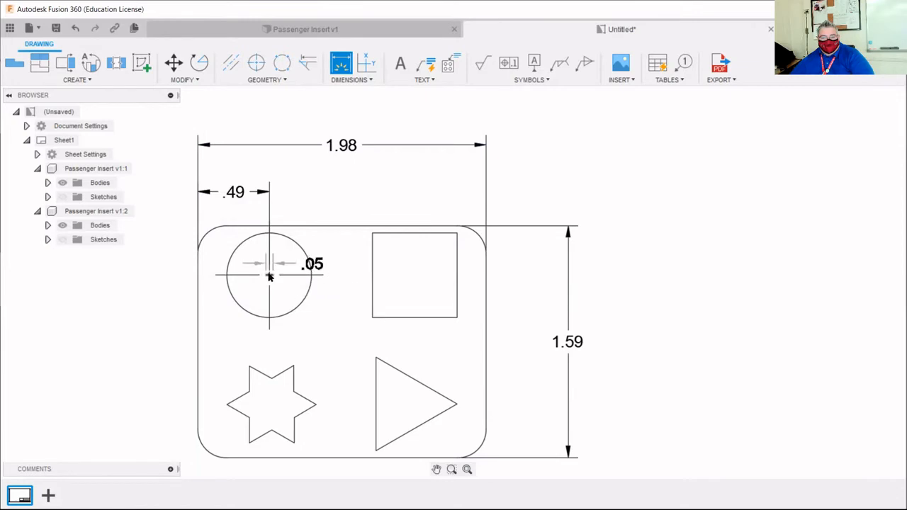
left_click(240, 227)
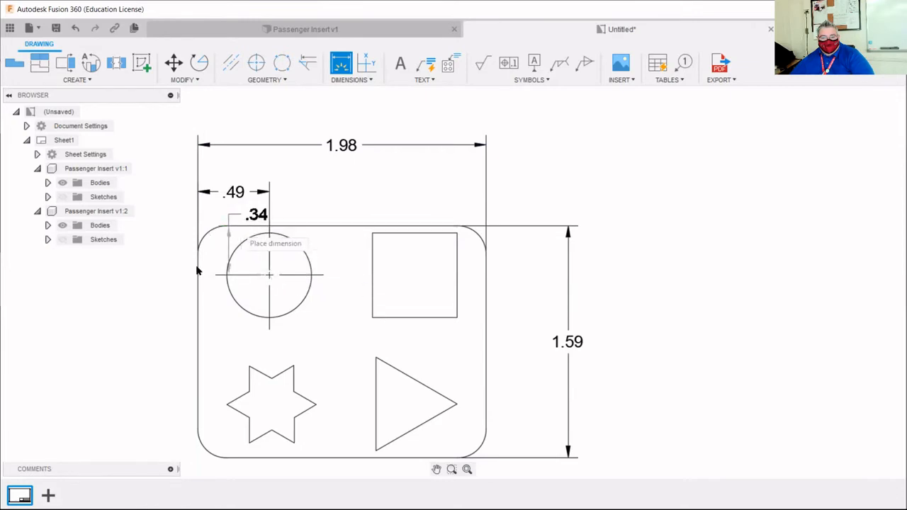
left_click(145, 251)
key("Escape")
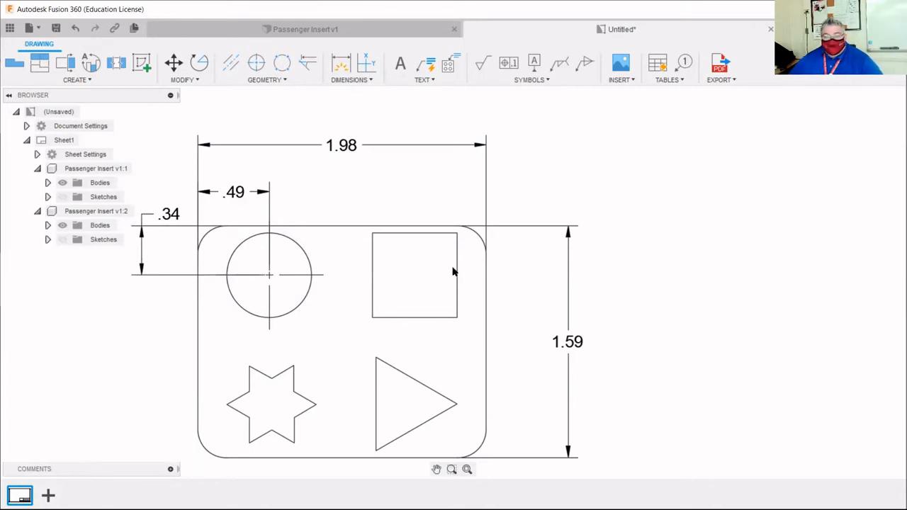
Dimension the gap between the square's upper edge and the view's upper edge, placing the dimension to the right of the view.
left_click(341, 69)
left_click(411, 232)
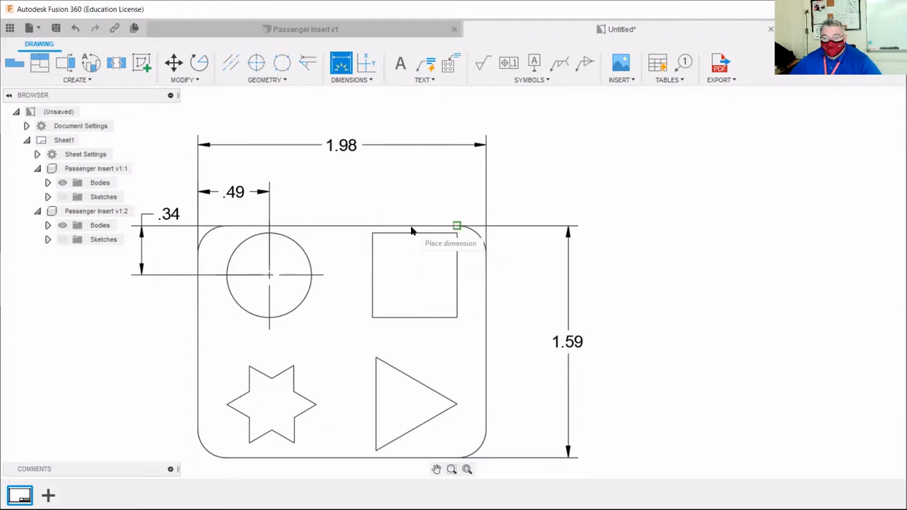
left_click(456, 226)
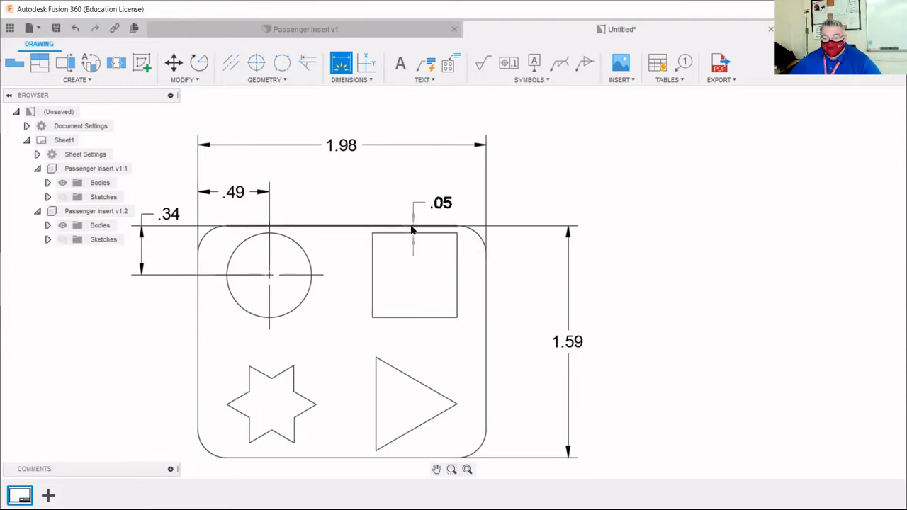
left_click(533, 239)
Try dimensioning the square's height along its right edge, and undo that dimension.
left_click(457, 298)
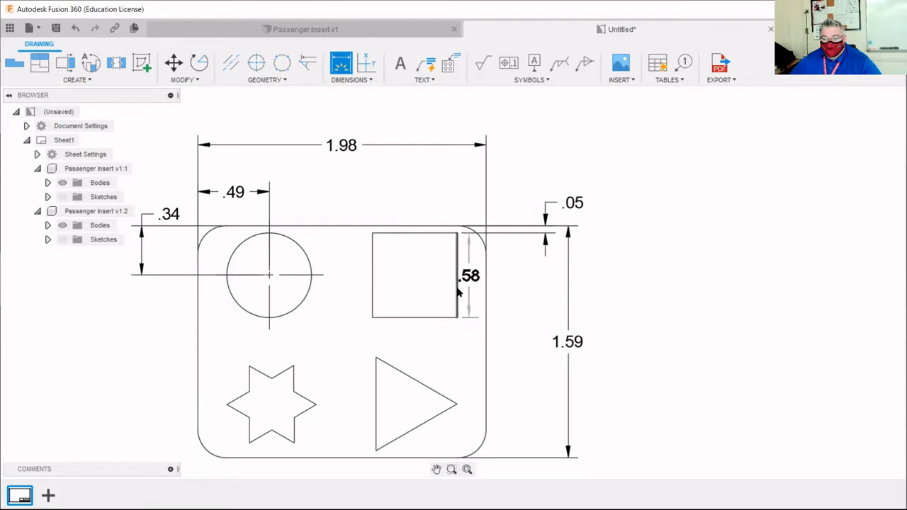
left_click(487, 280)
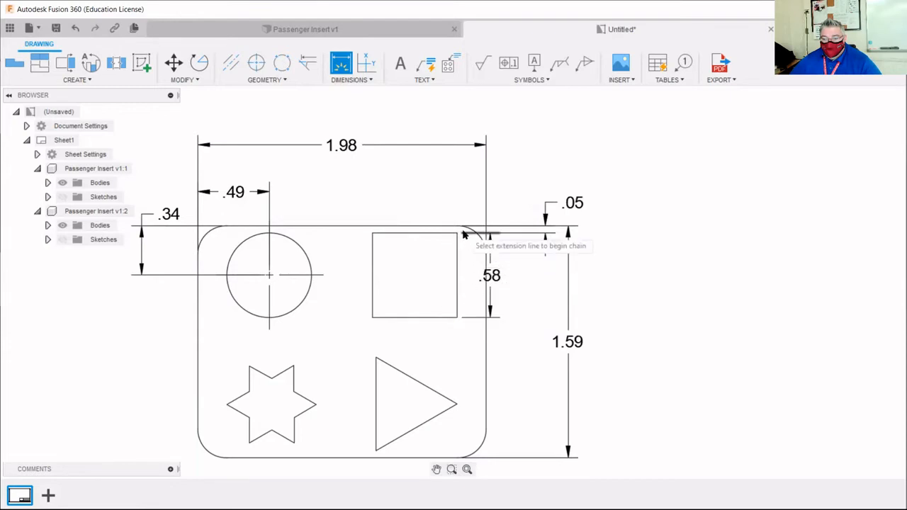
key("Escape")
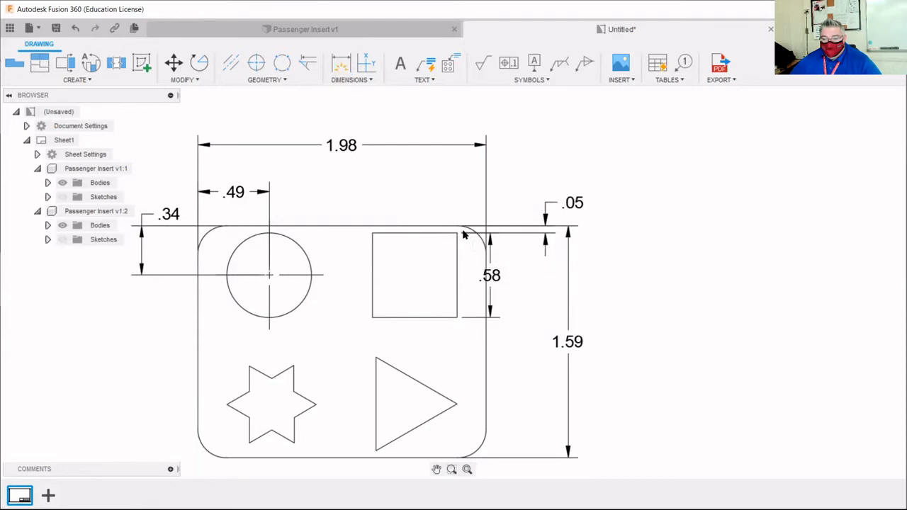
left_click(74, 30)
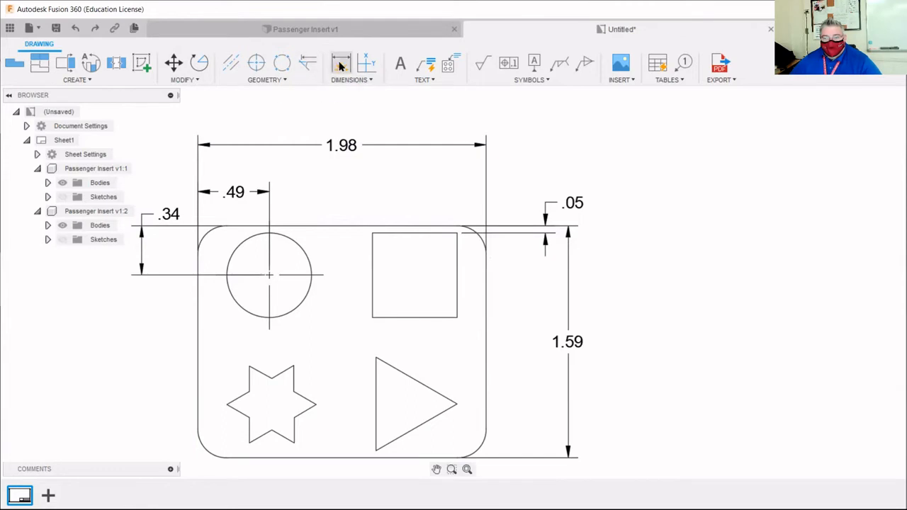
Dimension the gap between the square's right edge and the view's right edge, placing the dimension above the view.
left_click(458, 290)
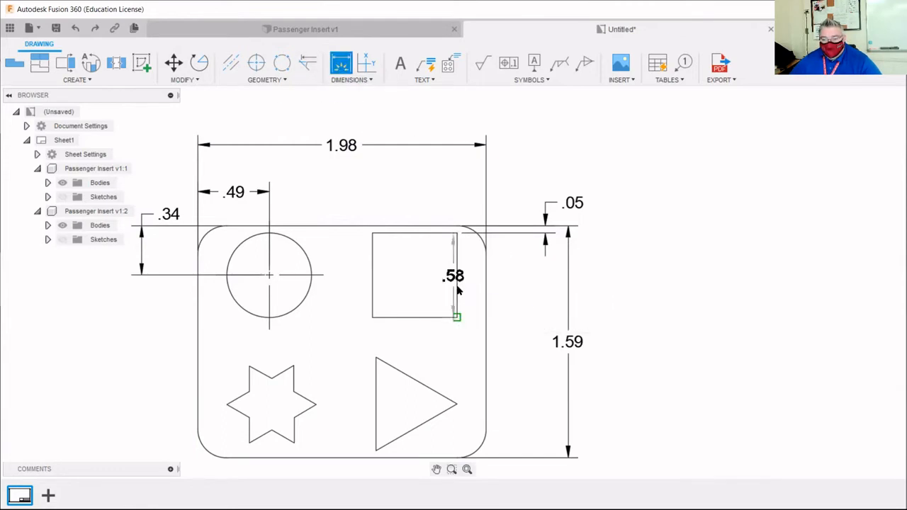
left_click(487, 285)
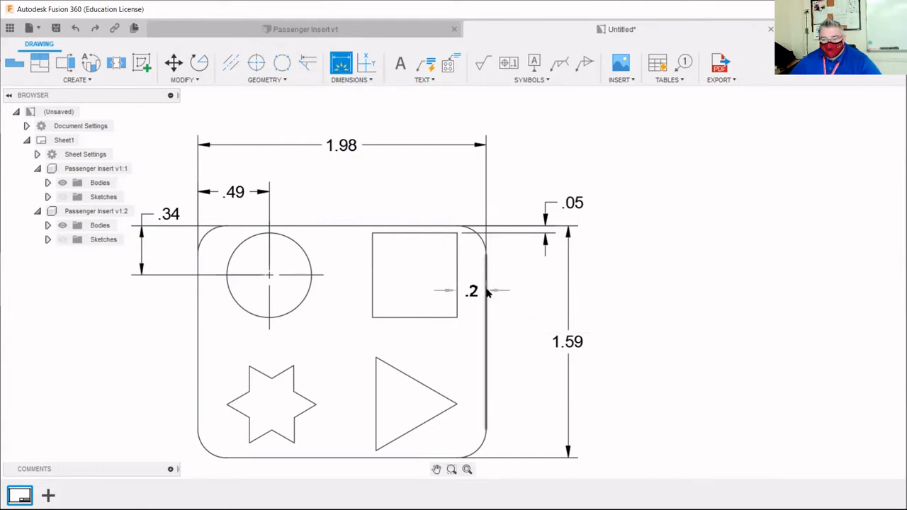
left_click(470, 205)
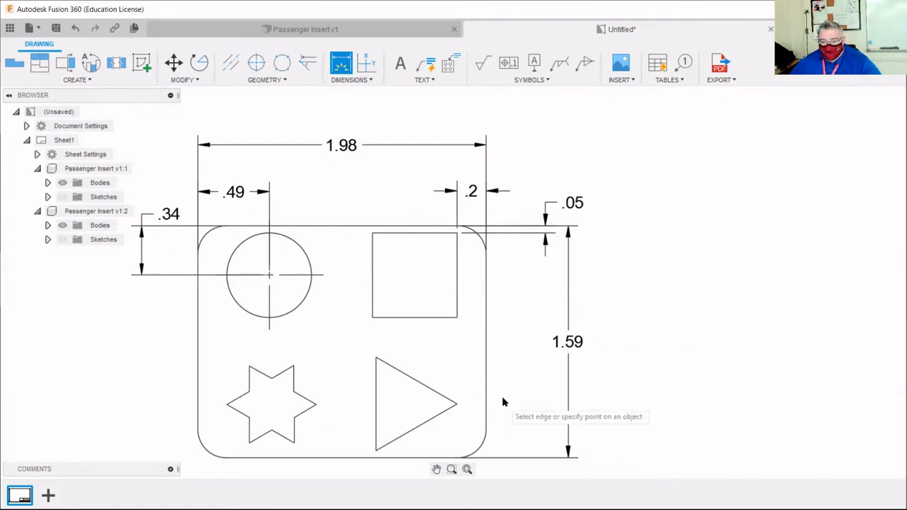
Dimension the square's width along its upper edge, placing the dimension above the view.
scroll(502, 397, "down", 2)
scroll(411, 462, "up", 3)
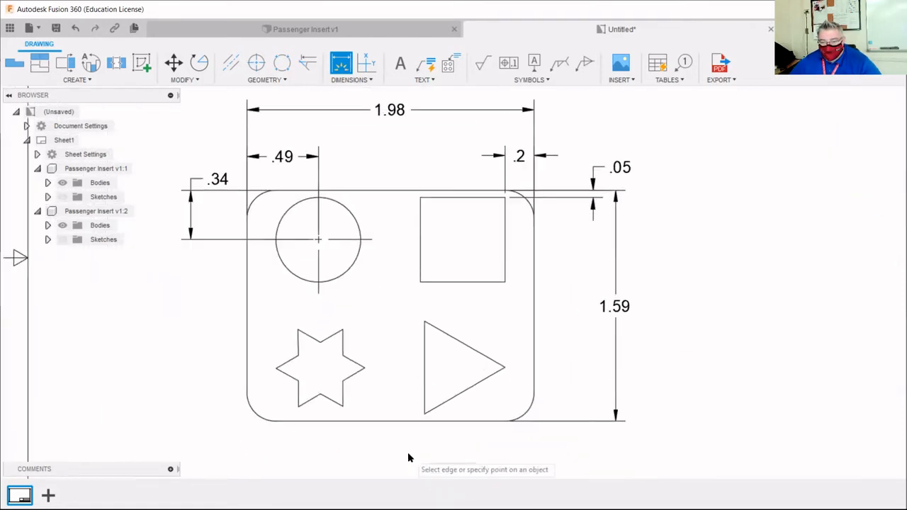
left_click(421, 238)
key("Escape")
left_click(447, 198)
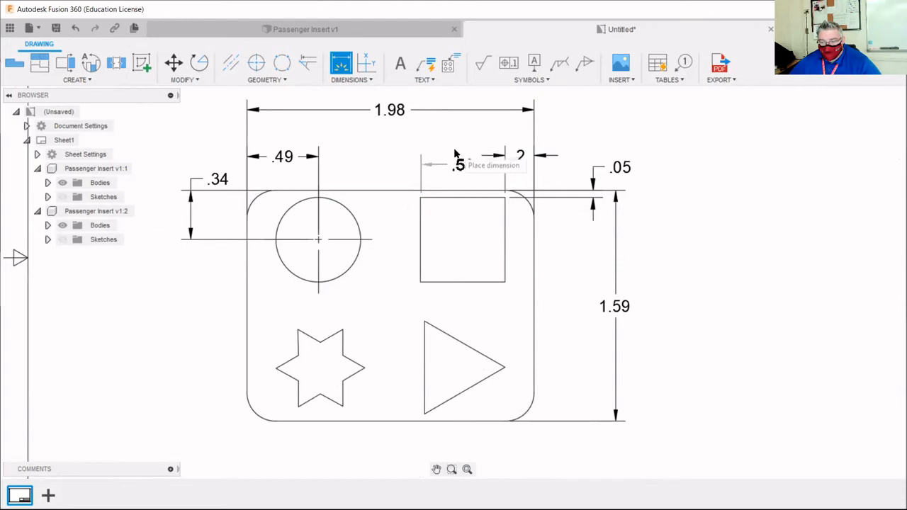
left_click(457, 157)
key("Escape")
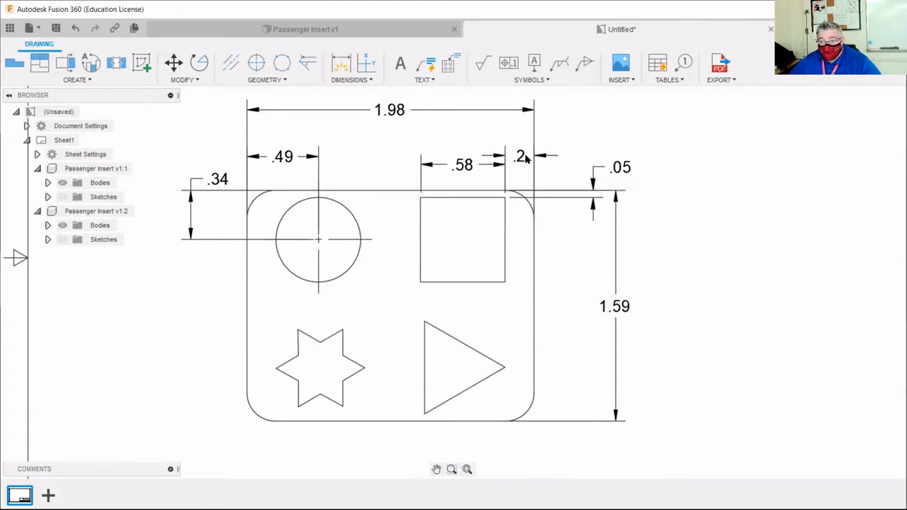
Move the dimension between the square and the view's right edge down in line with the square's width dimension.
left_click(522, 157)
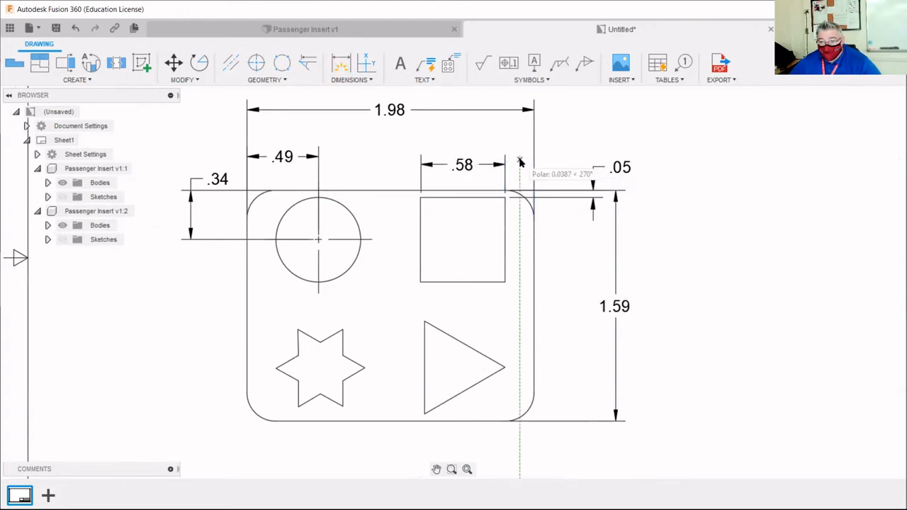
left_click(520, 165)
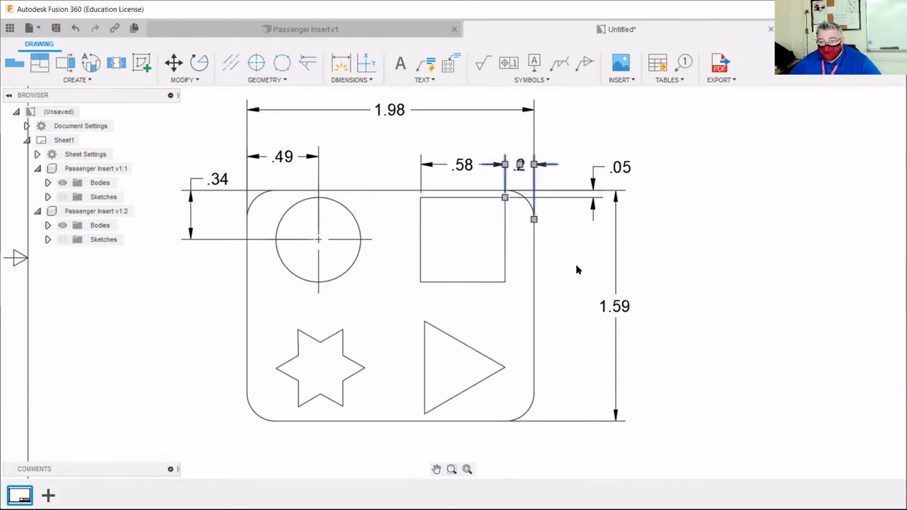
left_click(725, 360)
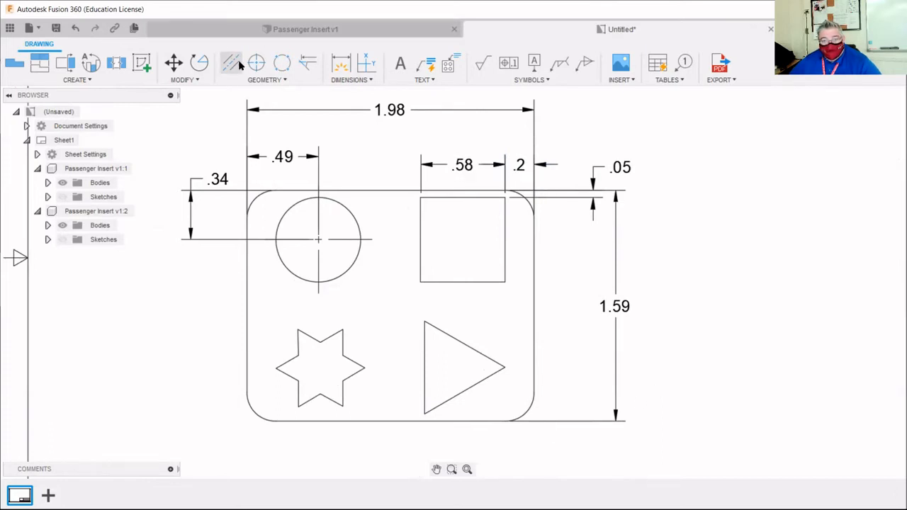
Dimension the length of the triangle's vertical edge, placing the dimension between the star and the triangle.
left_click(334, 63)
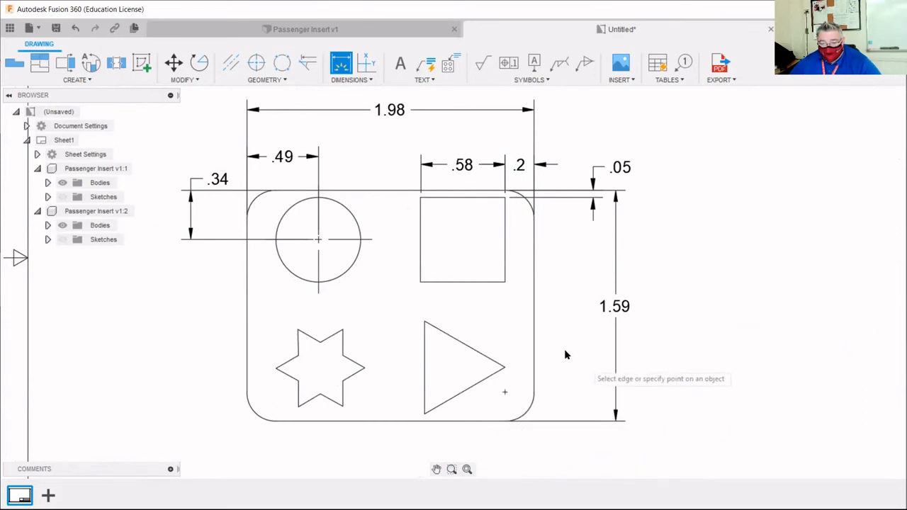
left_click(424, 358)
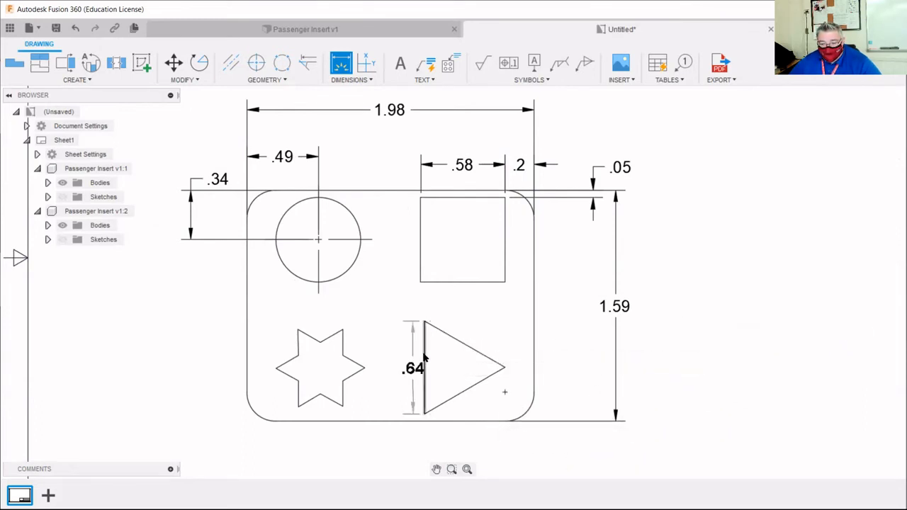
left_click(404, 358)
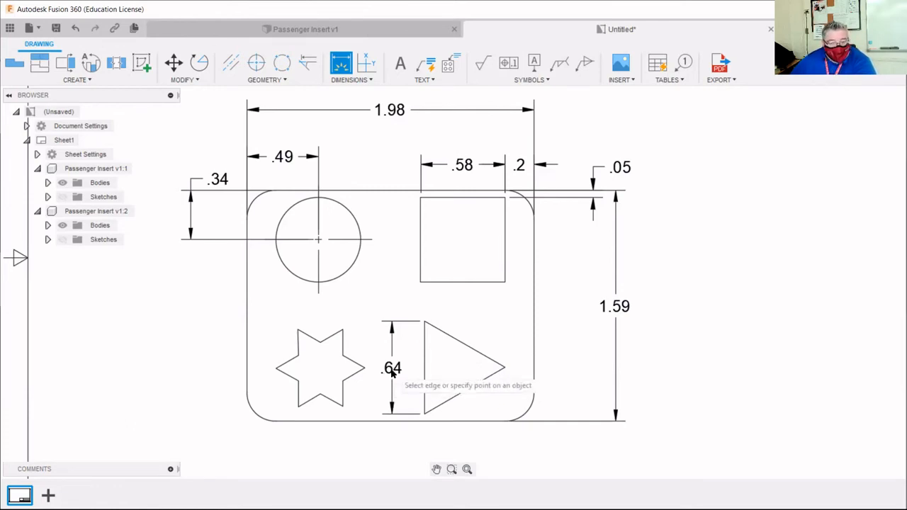
right_click(391, 368)
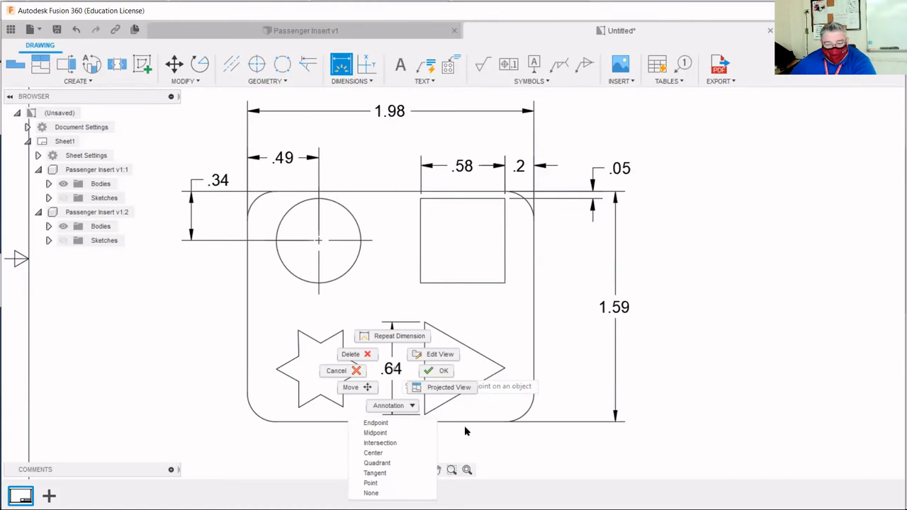
left_click(405, 407)
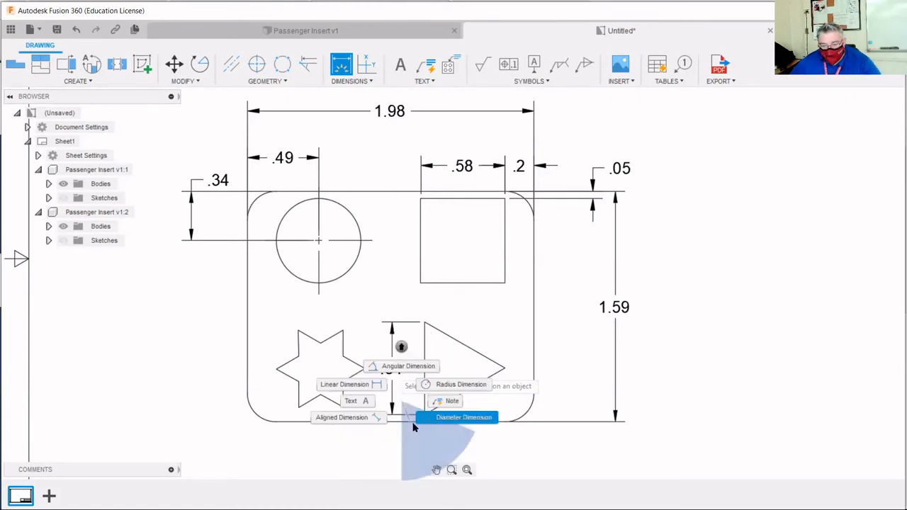
key("Escape")
left_click(397, 369)
double_click(397, 368)
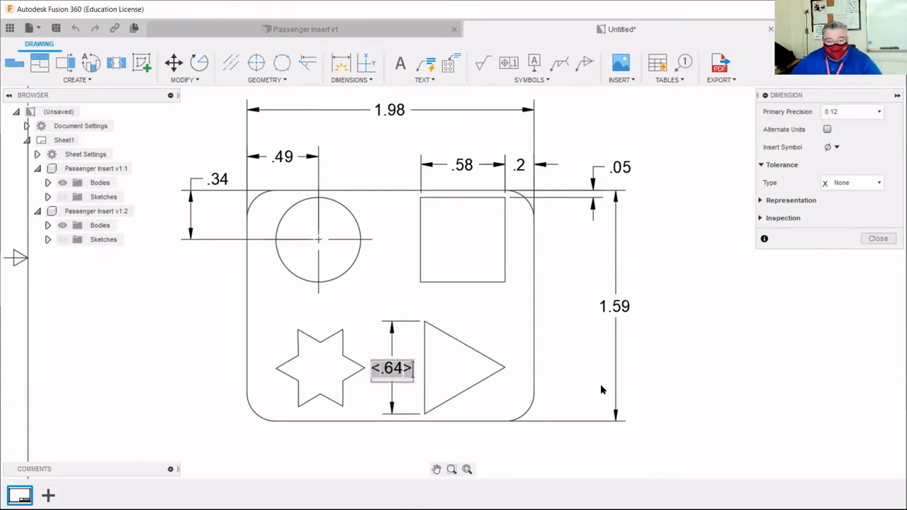
left_click(601, 384)
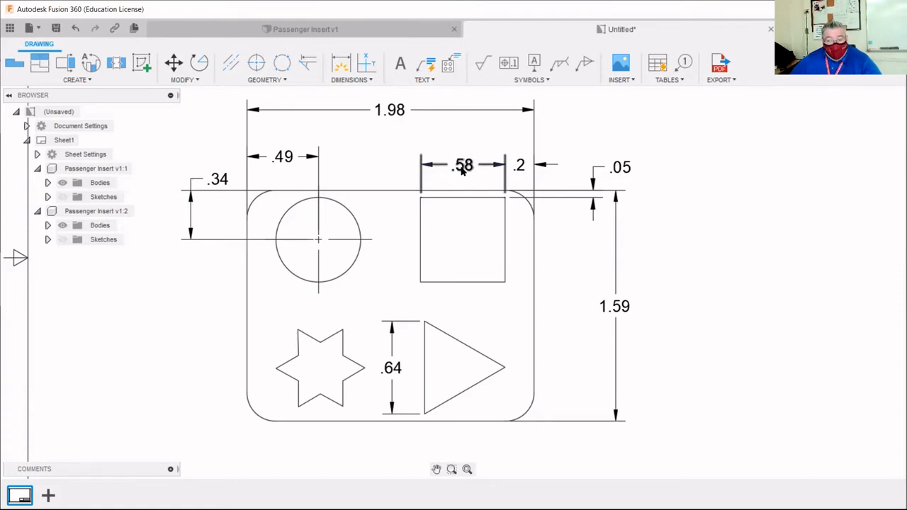
Set the primary precision of the triangle's vertical edge dimension to three decimal places (0.123).
double_click(394, 367)
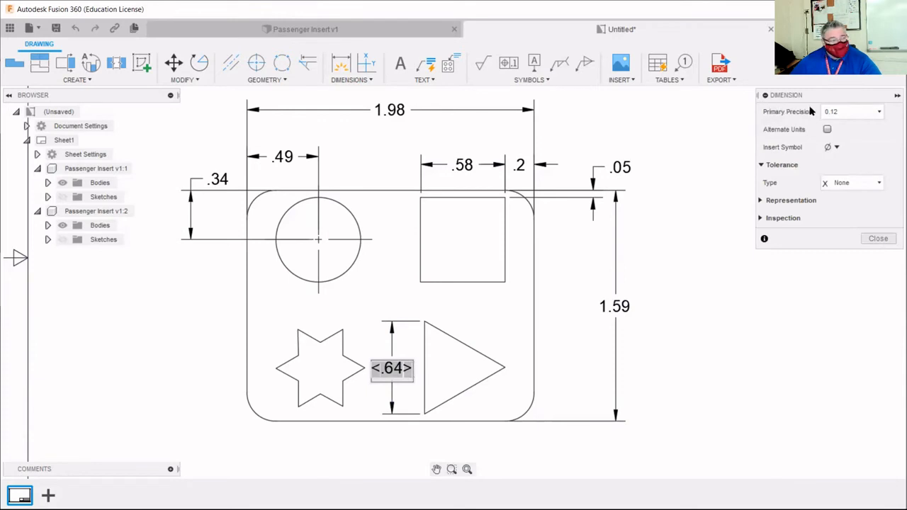
left_click(877, 112)
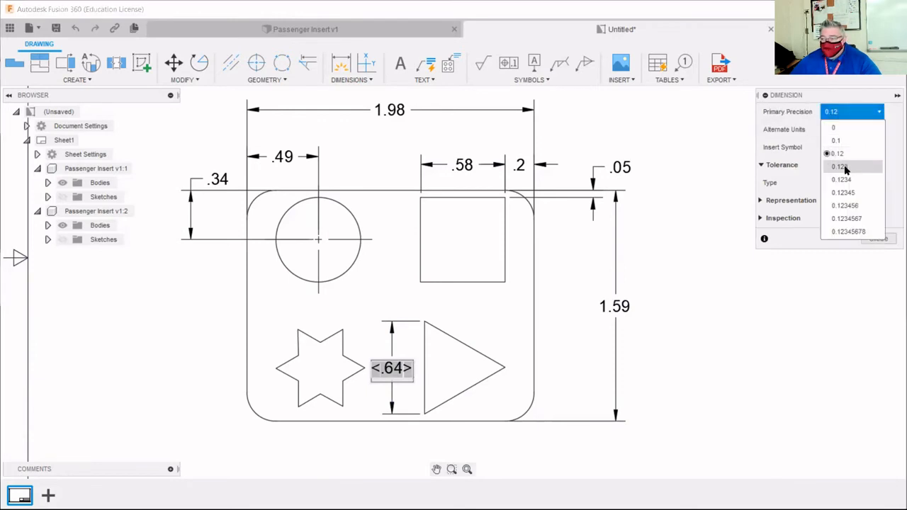
left_click(843, 167)
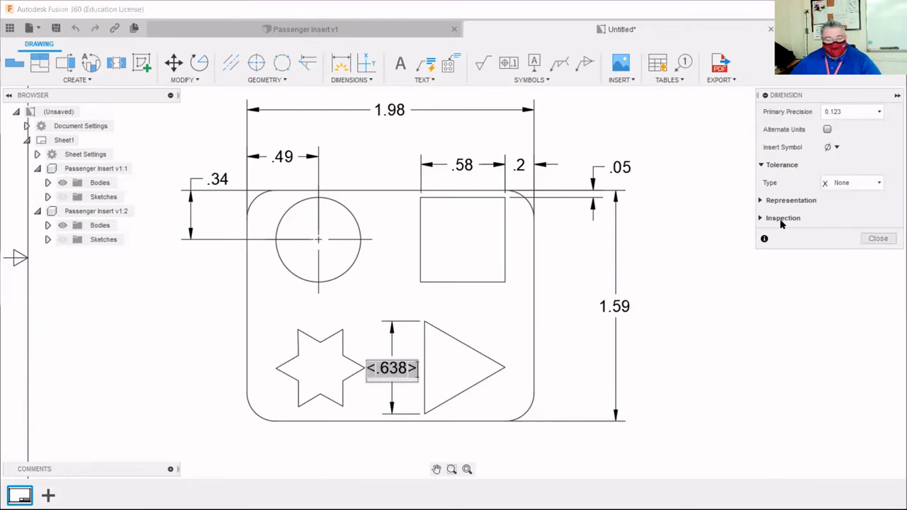
left_click(878, 239)
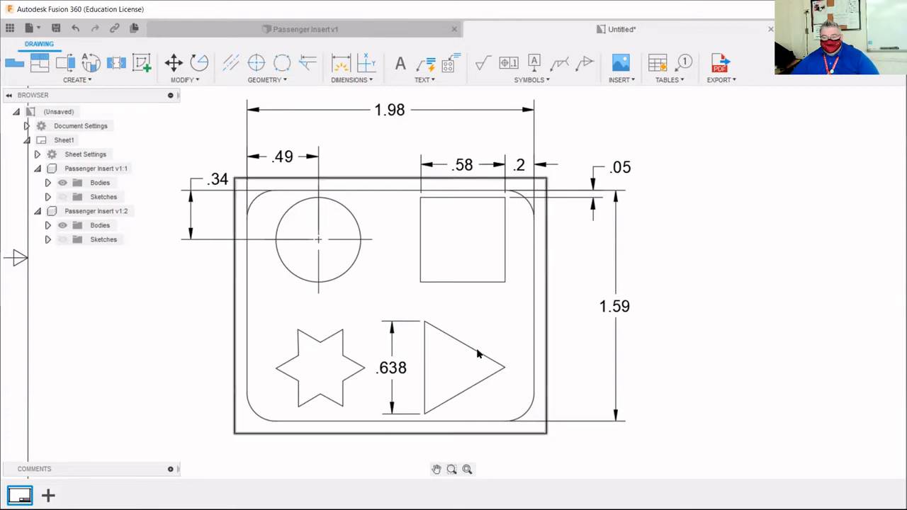
Dimension the gap between the triangle's right corner and the view's right edge, placing the dimension below the view.
left_click(341, 63)
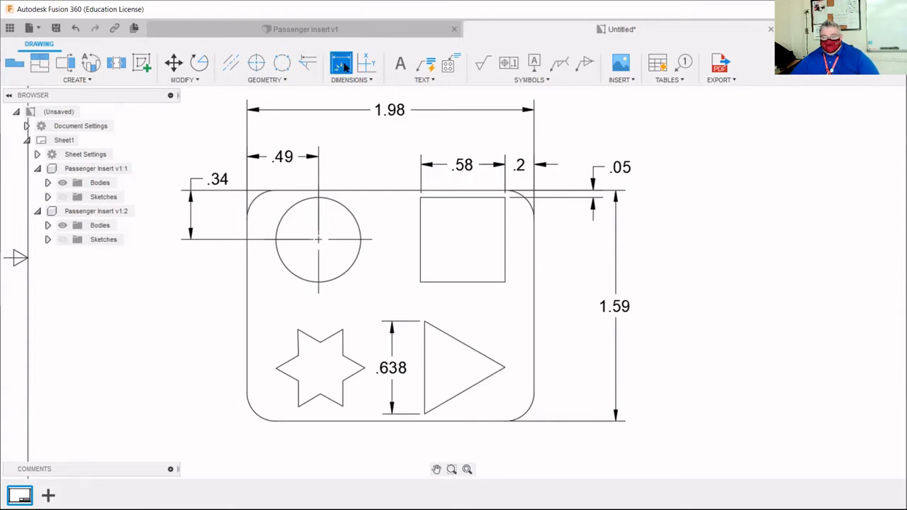
left_click(504, 365)
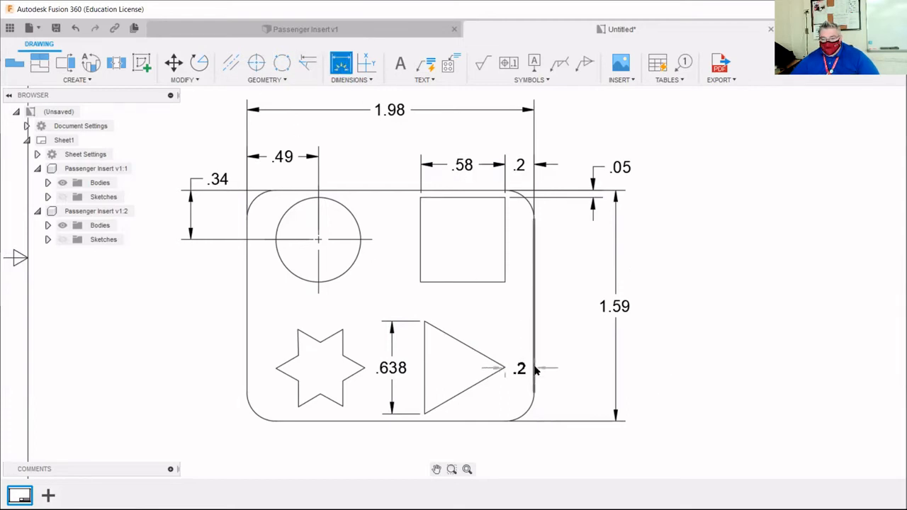
left_click(534, 379)
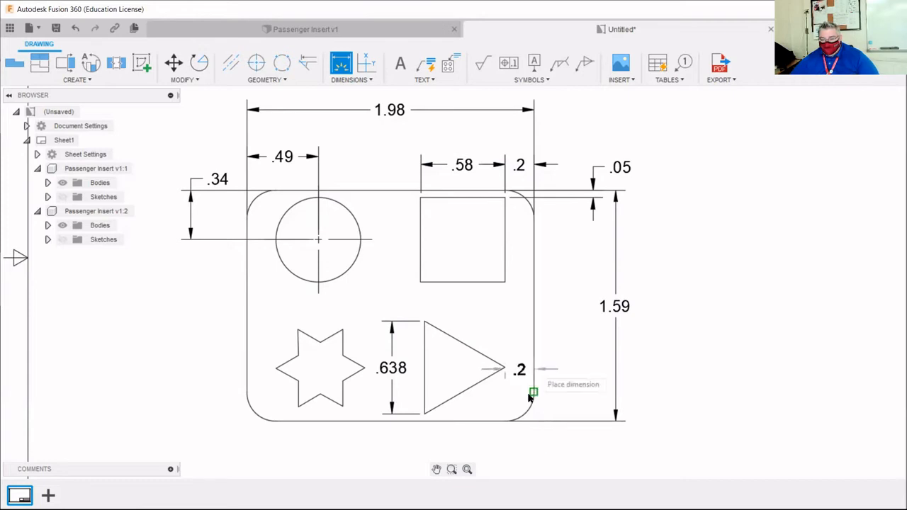
left_click(541, 451)
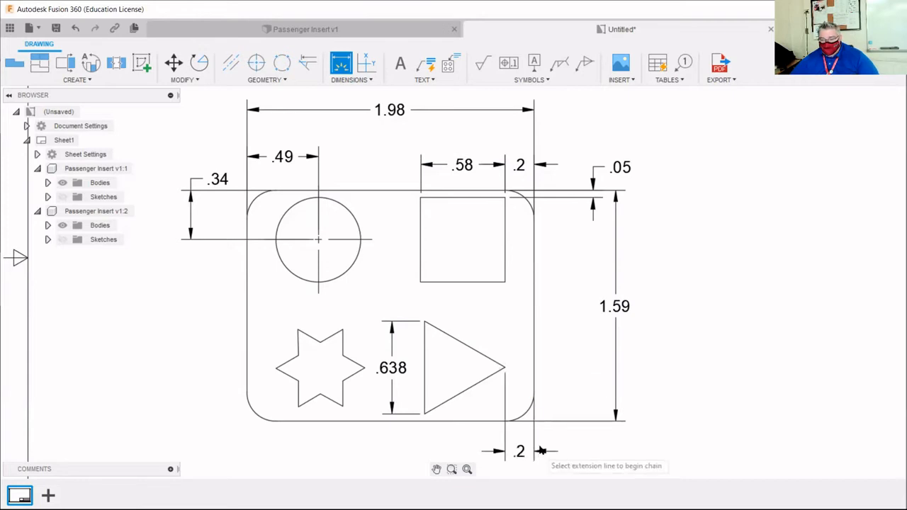
Dimension the gap between the triangle's lower corner and the view's lower edge to the right of the view, and move its text above the arrows.
left_click(425, 416)
left_click(425, 421)
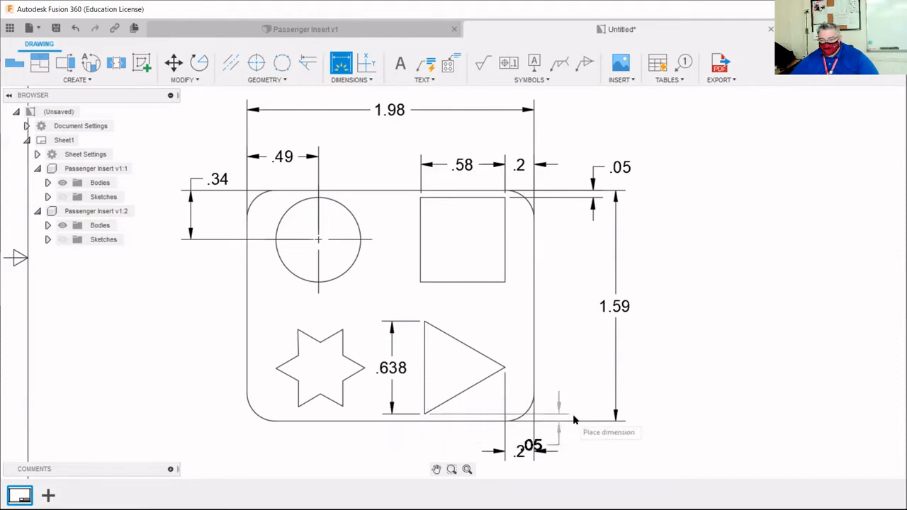
left_click(586, 422)
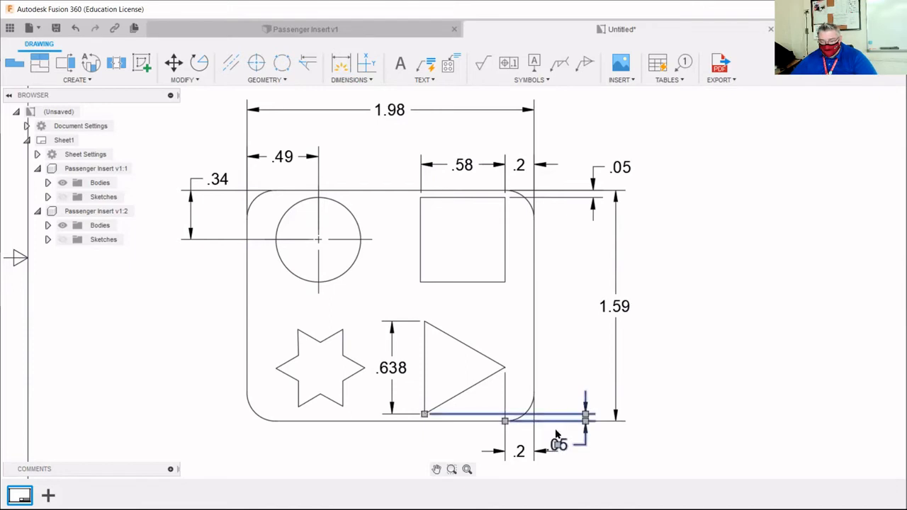
left_click(558, 445)
left_click(558, 445)
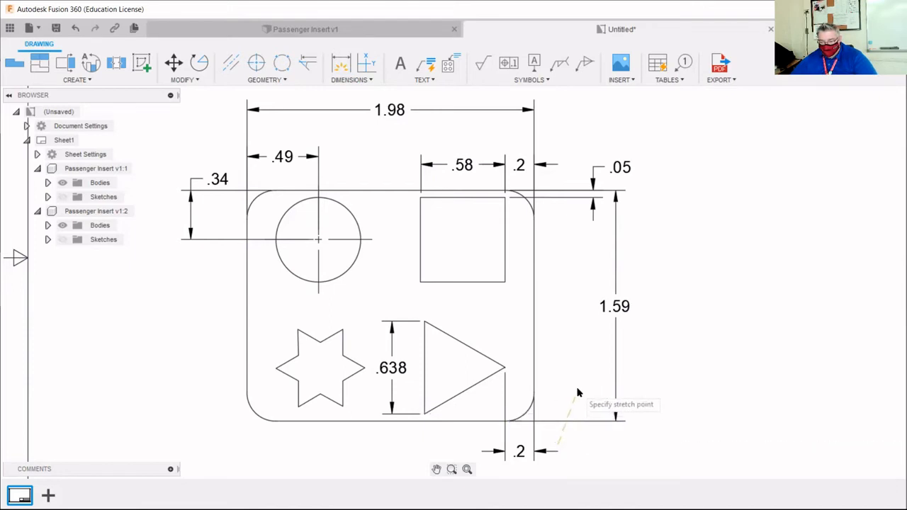
left_click(587, 392)
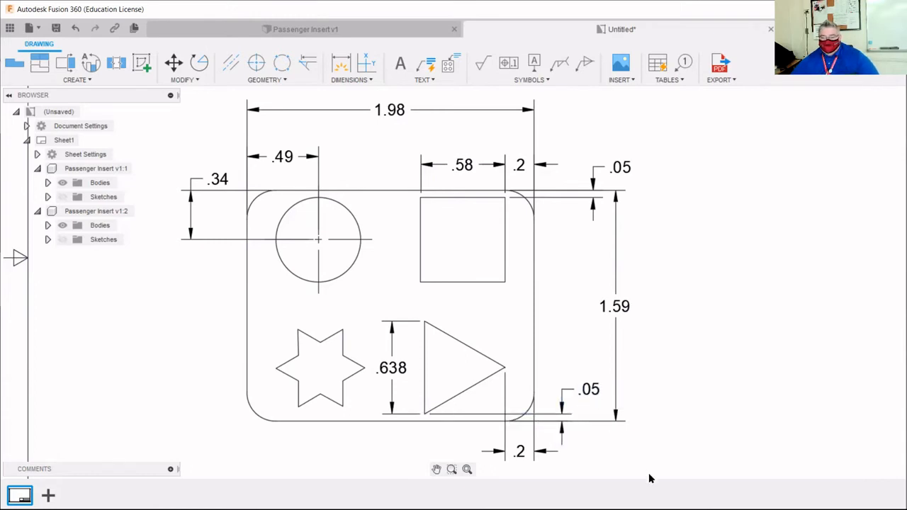
Dimension the circle's diameter, placing the dimension to the left of the view below the circle's vertical location dimension.
scroll(441, 370, "down", 3)
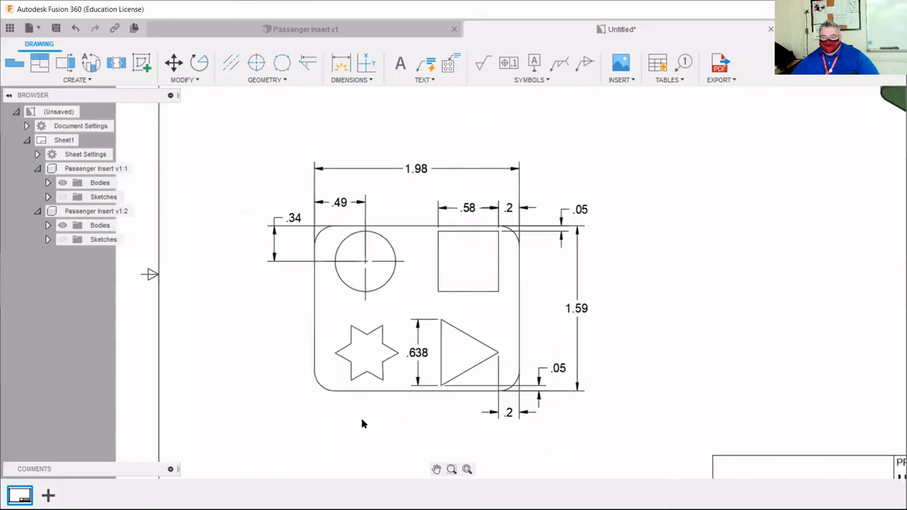
scroll(363, 418, "up", 2)
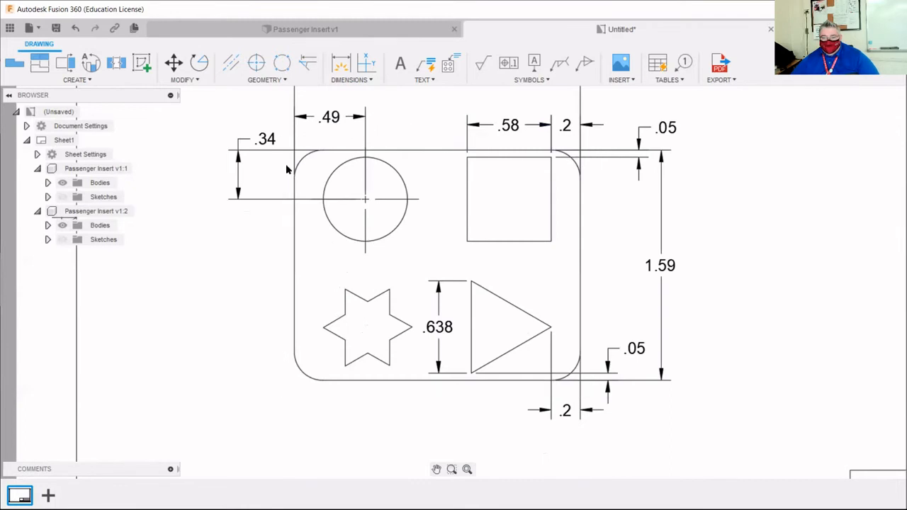
scroll(236, 272, "down", 1)
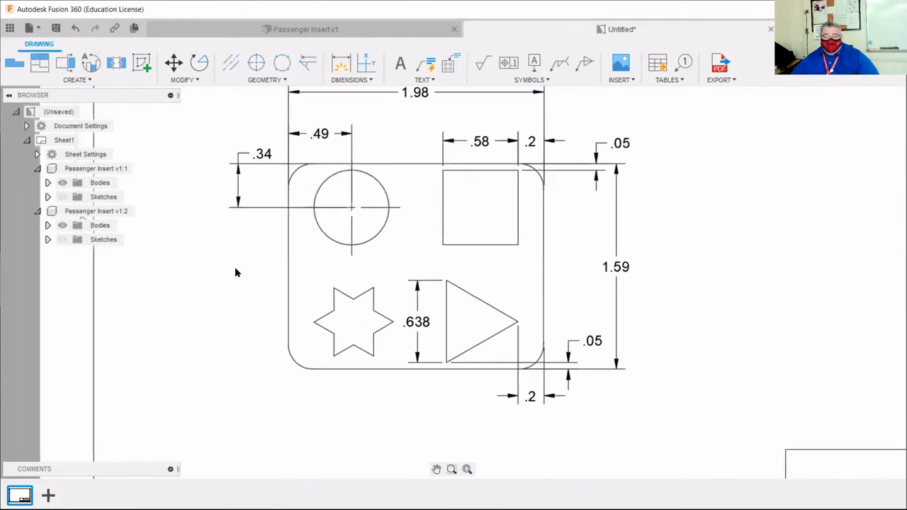
scroll(236, 272, "down", 2)
scroll(227, 147, "up", 1)
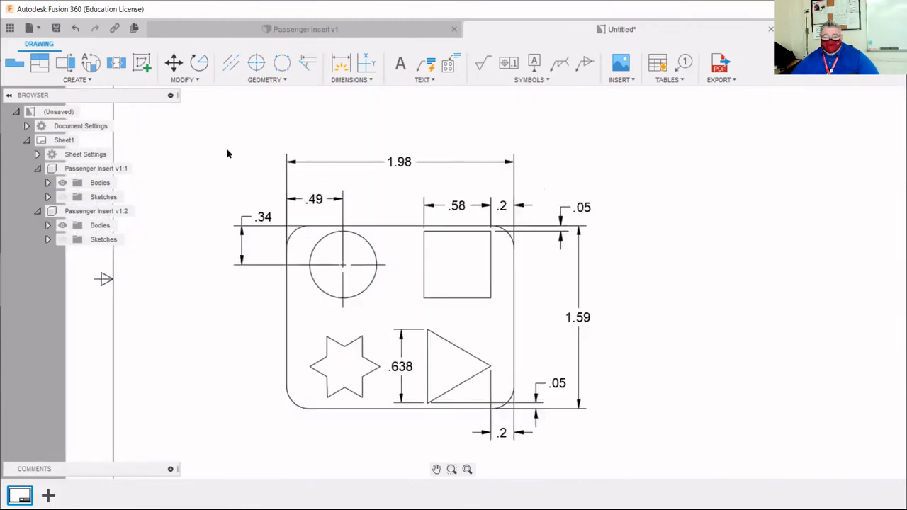
left_click(342, 64)
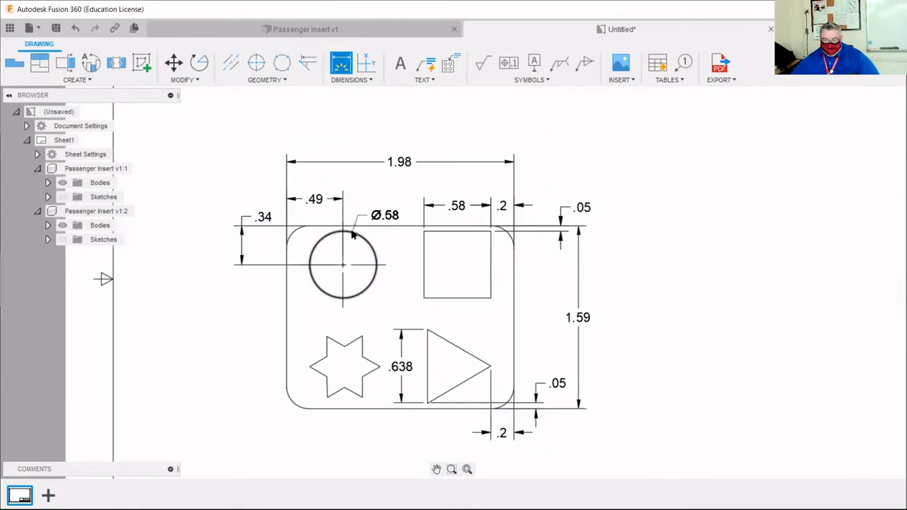
left_click(308, 282)
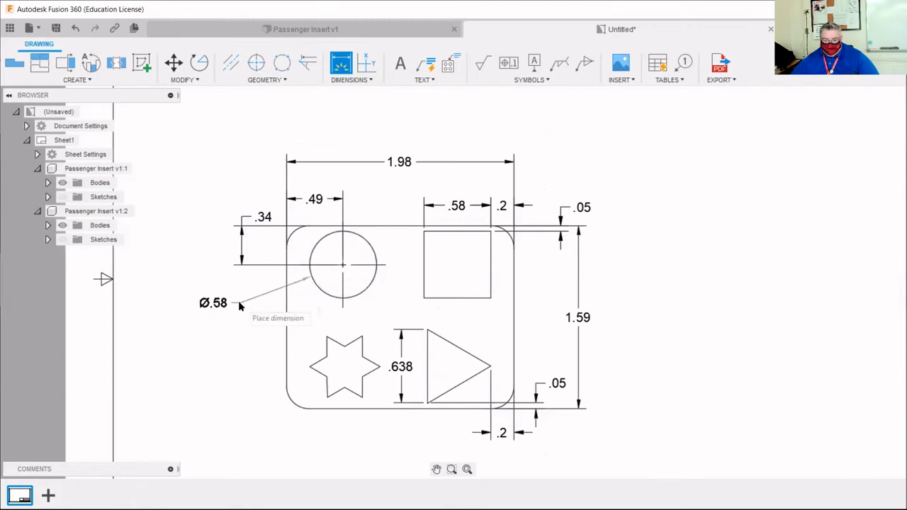
left_click(242, 304)
scroll(290, 391, "down", 5)
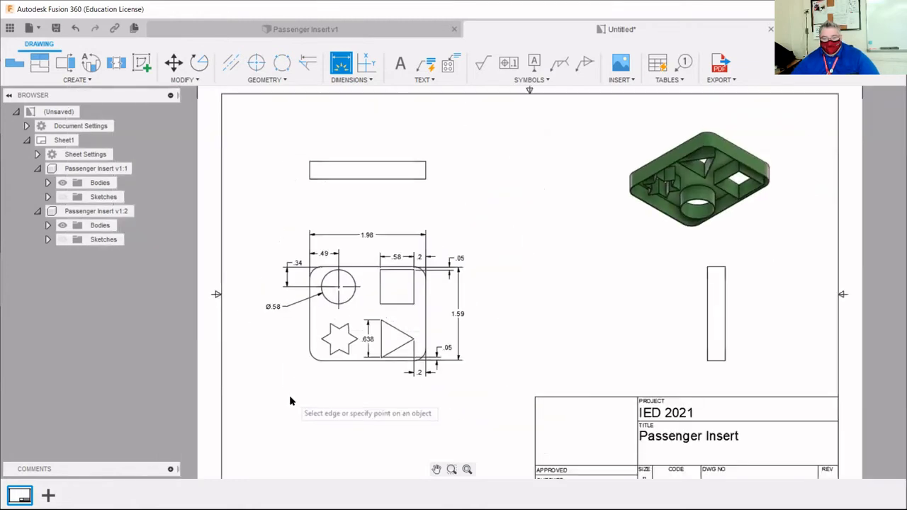
scroll(290, 390, "up", 5)
scroll(454, 259, "up", 2)
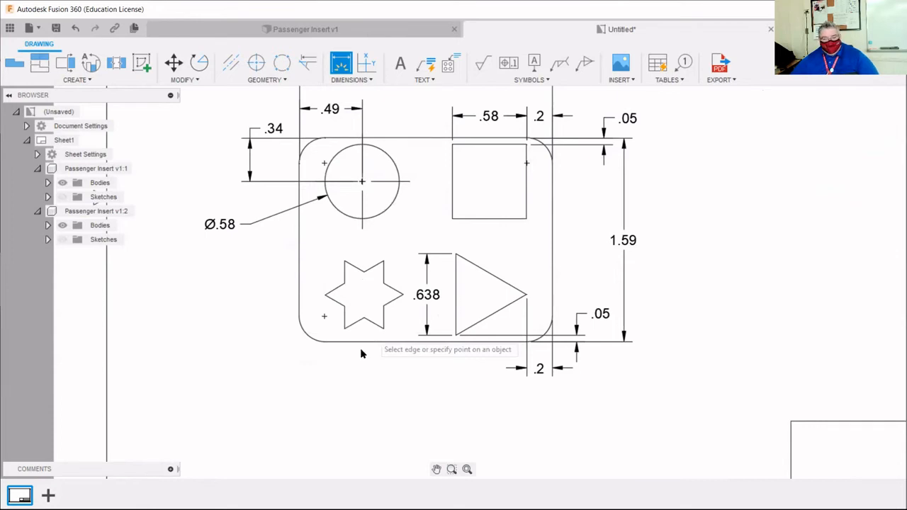
scroll(360, 348, "up", 2)
scroll(360, 349, "down", 4)
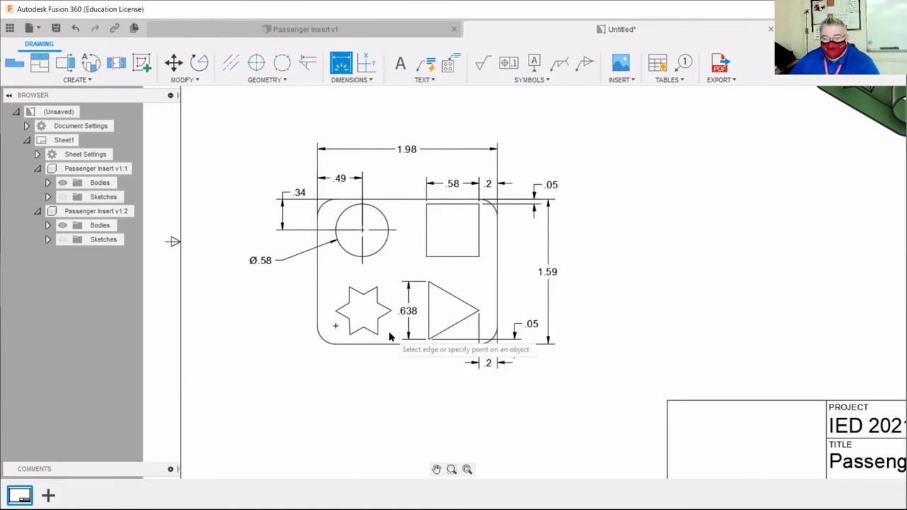
scroll(390, 336, "up", 3)
scroll(387, 336, "up", 1)
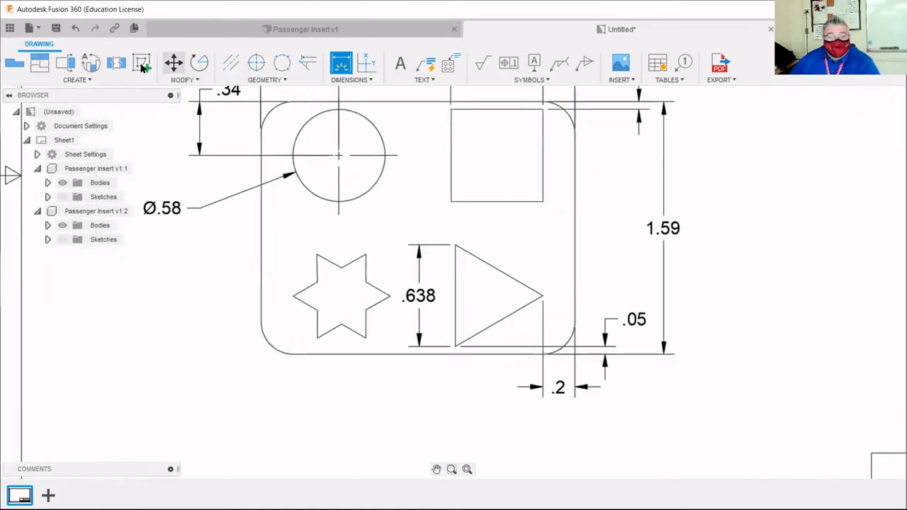
Dimension the angle between the star's lower-left slanted edge and the adjoining vertical edge, placing it outside the view's lower-left corner.
left_click(341, 63)
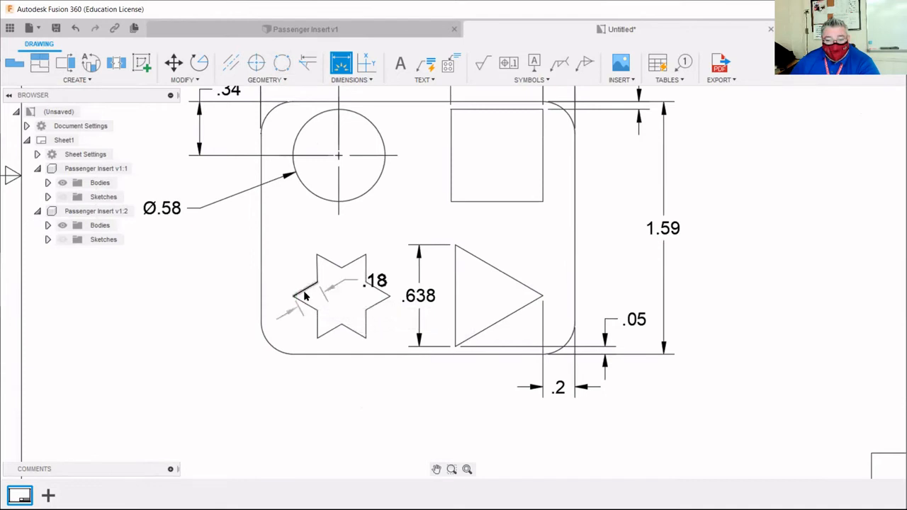
key("Escape")
scroll(227, 328, "down", 4)
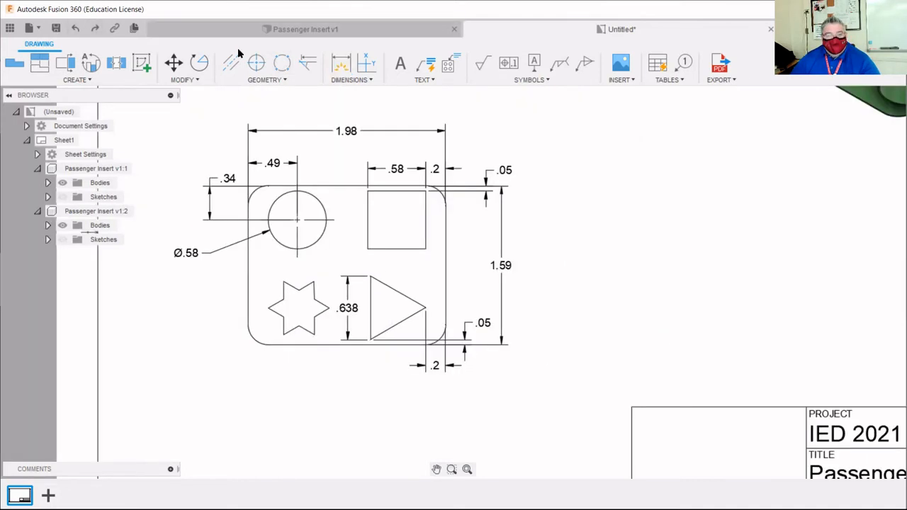
left_click(341, 62)
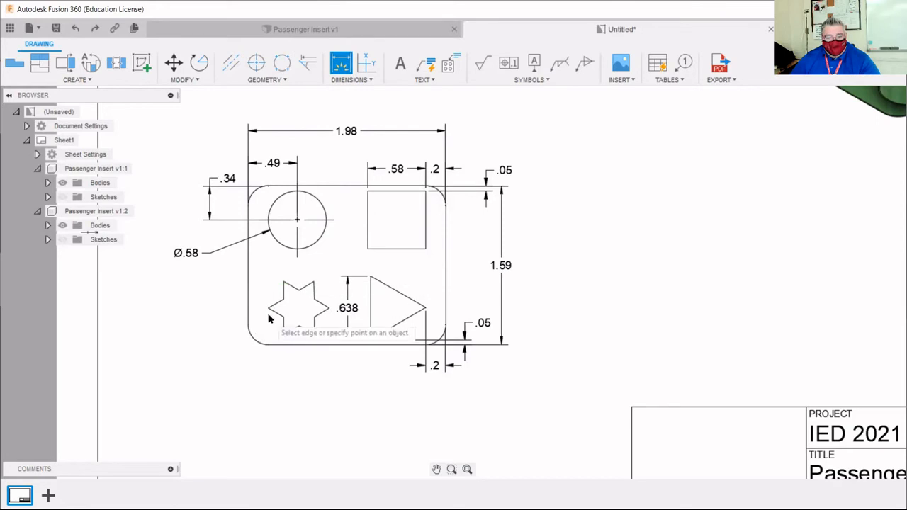
scroll(270, 312, "up", 5)
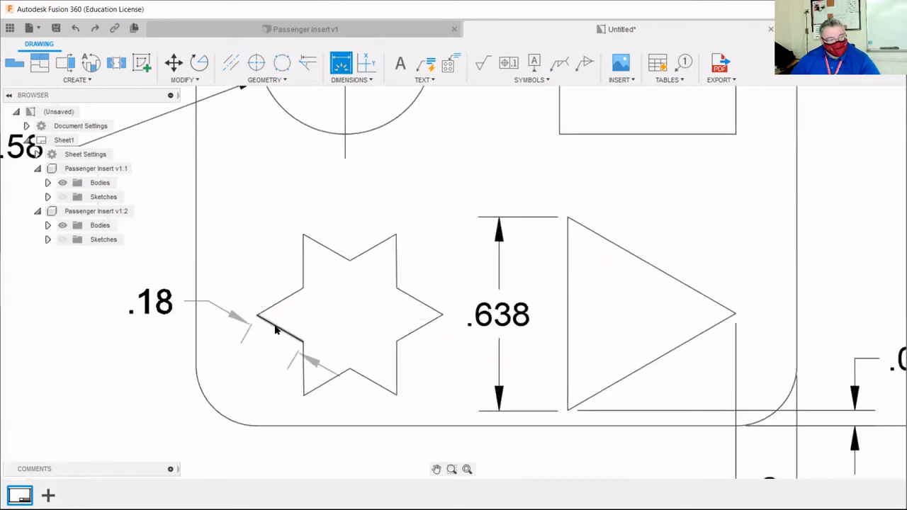
left_click(275, 329)
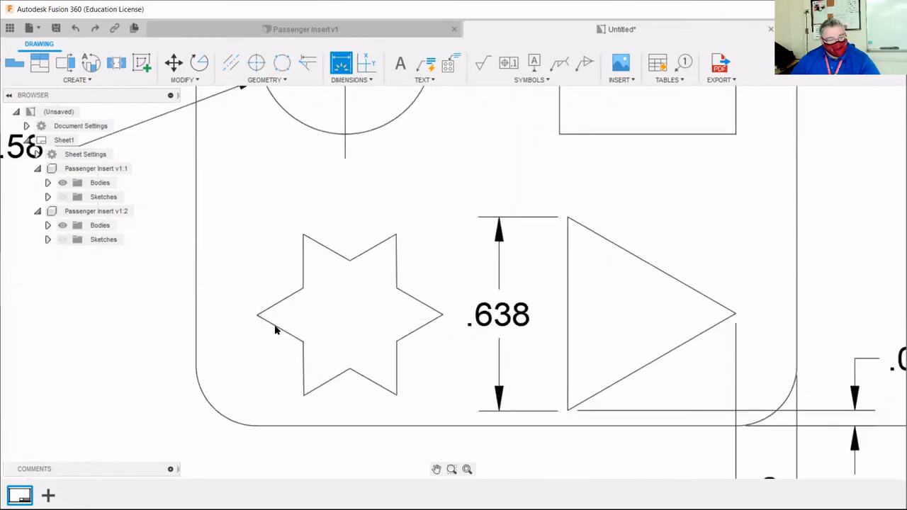
left_click(303, 374)
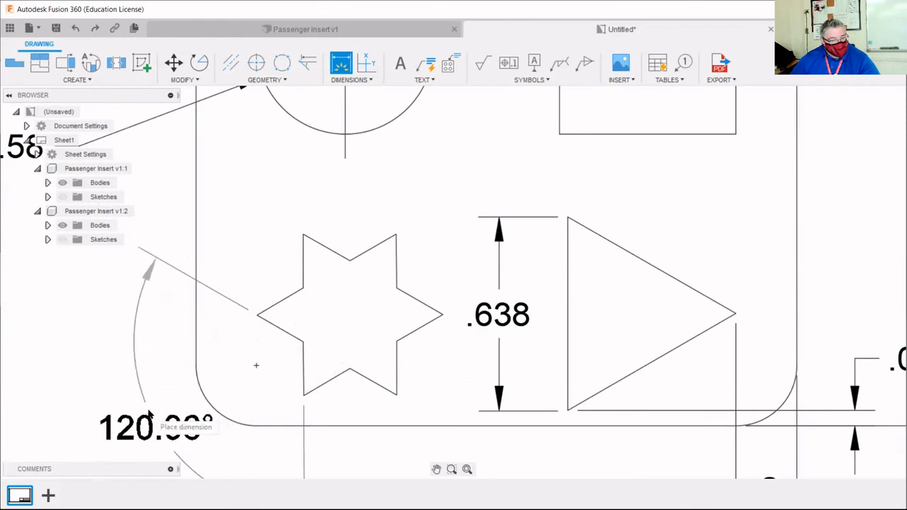
left_click(255, 365)
scroll(314, 401, "down", 6)
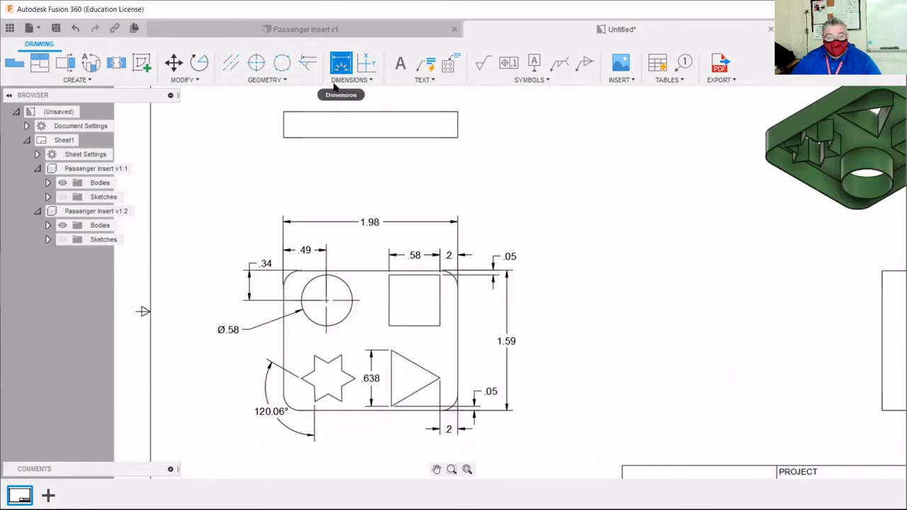
Dimension one of the star's lower slanted edges below the view, and undo both the edge length and angle dimensions.
scroll(347, 415, "up", 4)
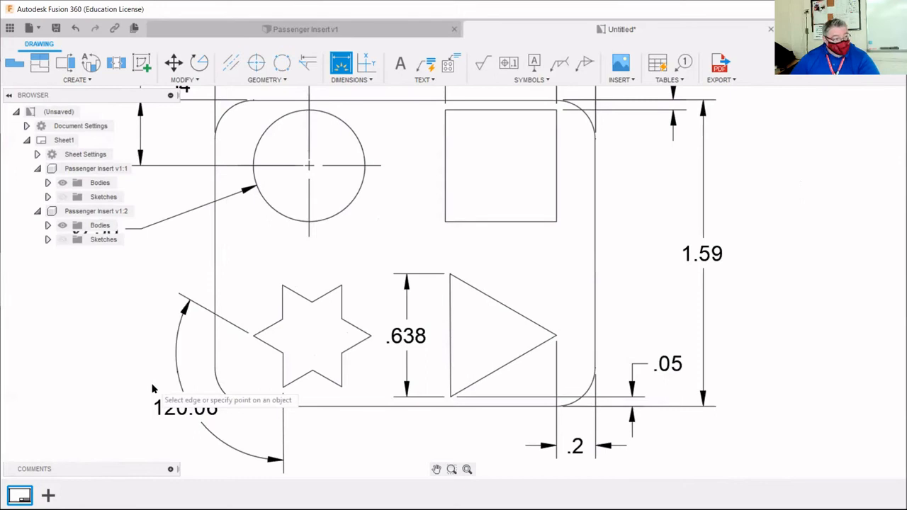
left_click(284, 386)
left_click(313, 370)
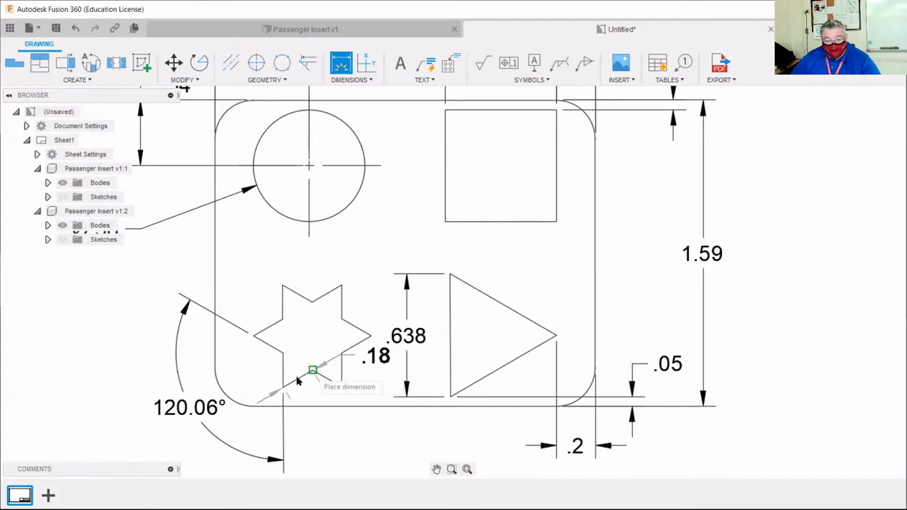
left_click(365, 443)
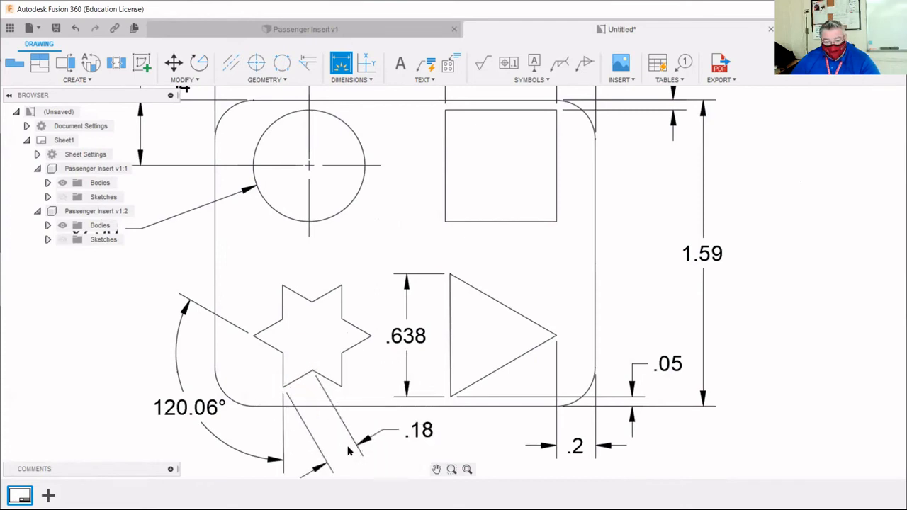
scroll(277, 387, "down", 5)
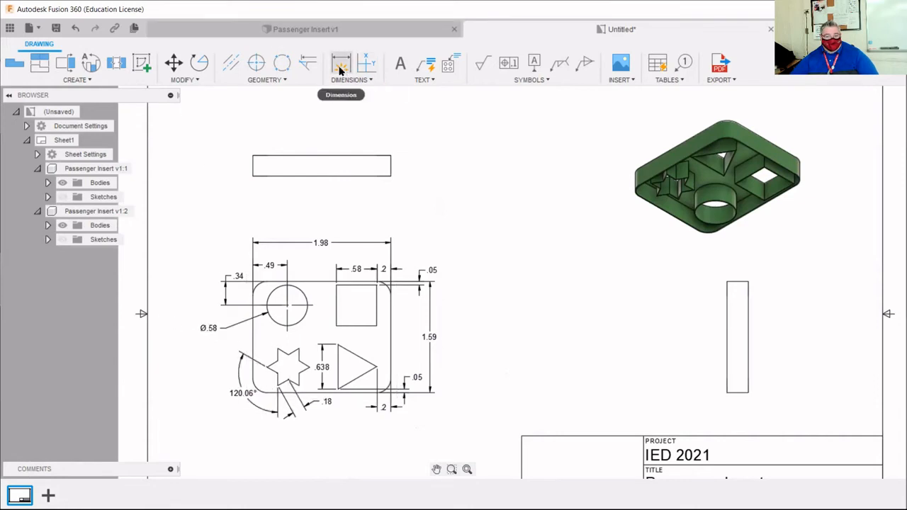
left_click(74, 29)
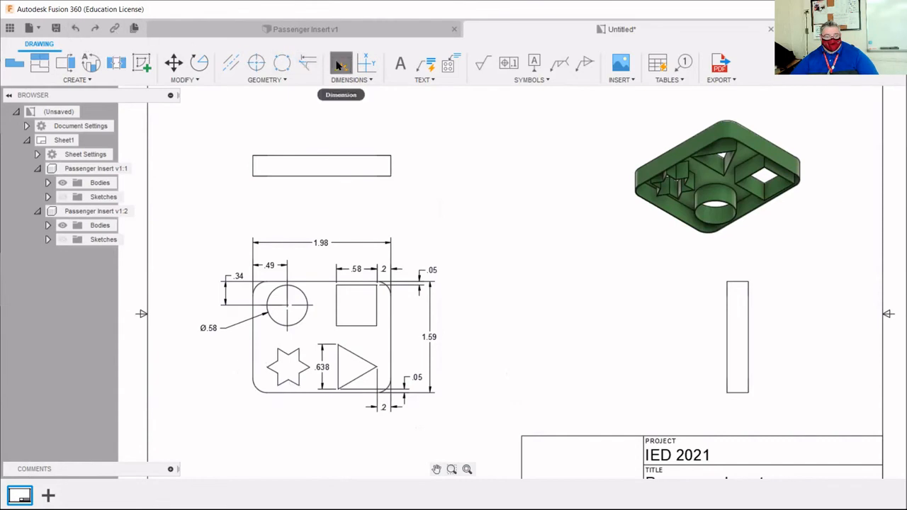
Dimension the angle between the slanted edge under the star's left point and the adjoining vertical edge, placing it outside the view's lower-left corner.
left_click(341, 63)
scroll(264, 338, "up", 1)
scroll(259, 369, "up", 3)
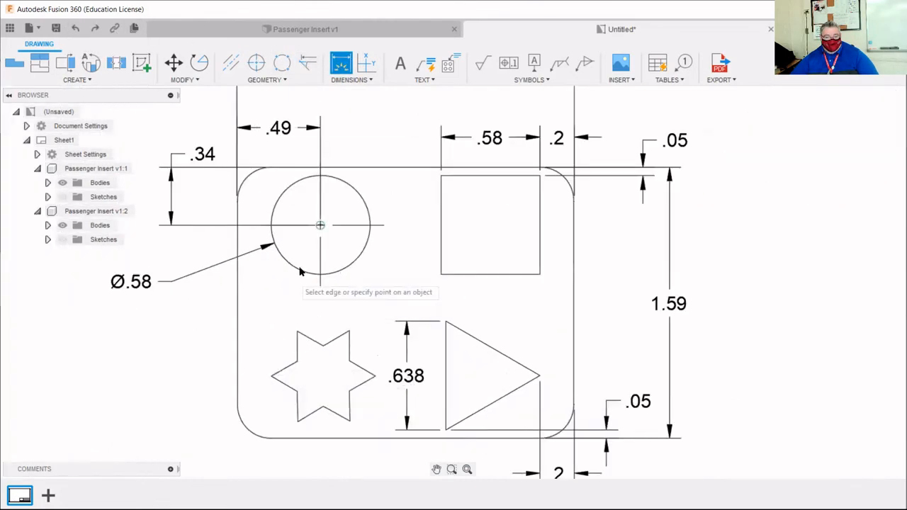
scroll(293, 284, "down", 3)
scroll(301, 401, "up", 5)
scroll(297, 205, "up", 1)
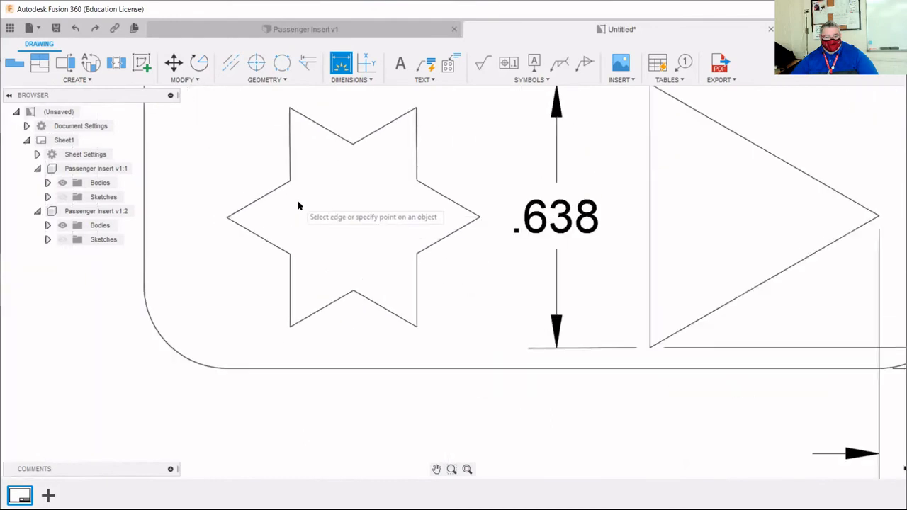
scroll(262, 212, "up", 2)
left_click(247, 230)
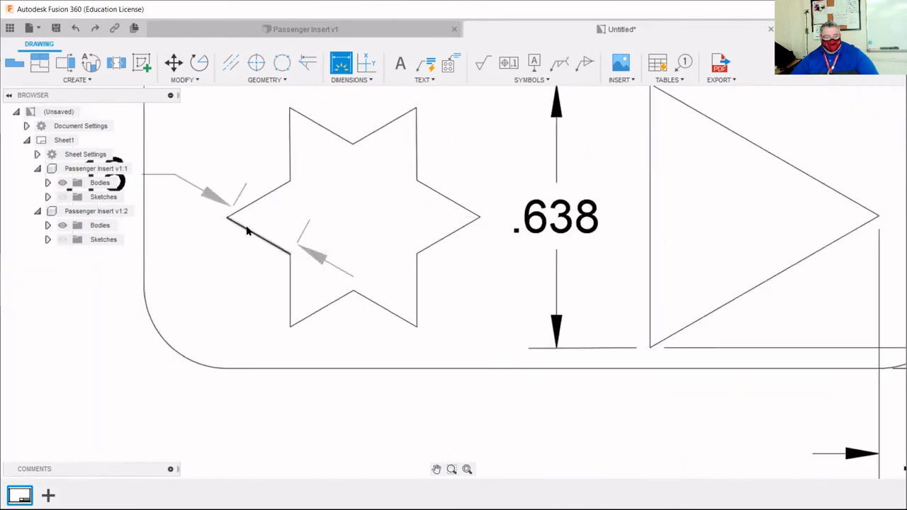
left_click(289, 291)
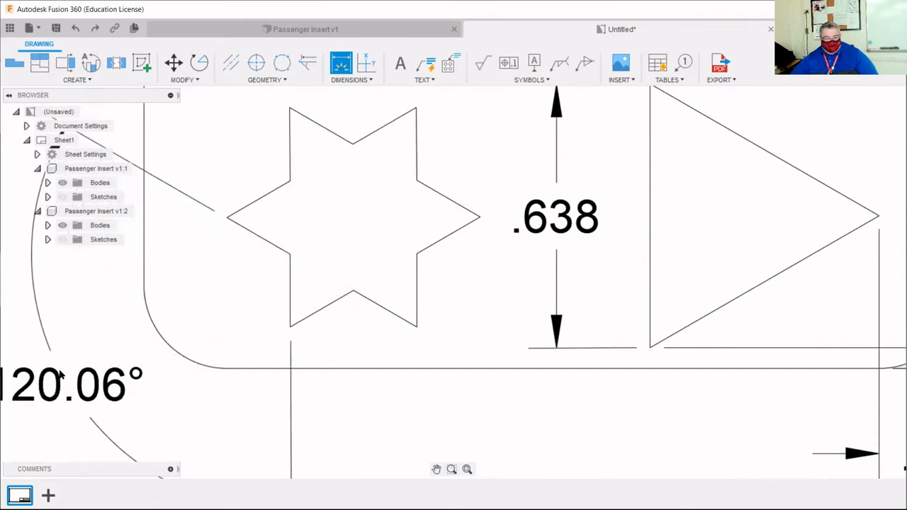
left_click(110, 327)
Dimension the length of the slanted edge at the star's lower-left point, placing the aligned dimension below the view.
scroll(110, 327, "down", 4)
scroll(425, 312, "down", 2)
scroll(405, 306, "down", 4)
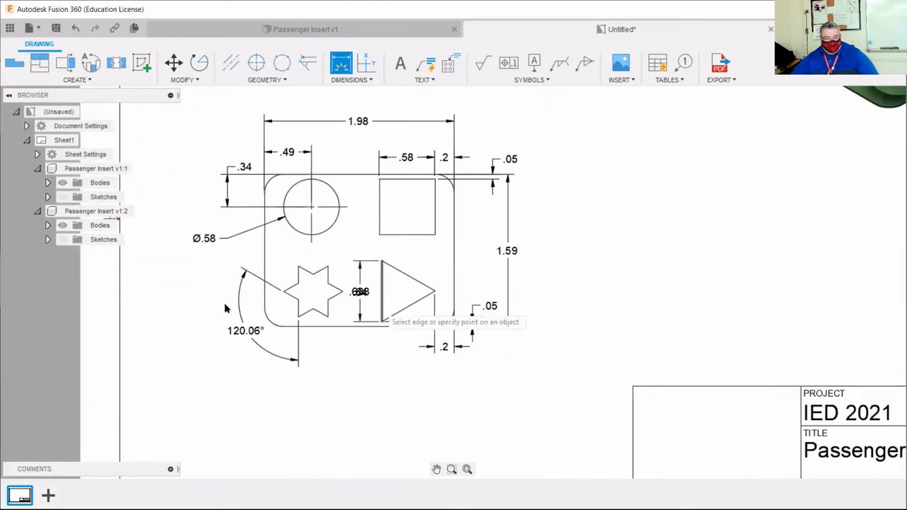
scroll(224, 308, "up", 1)
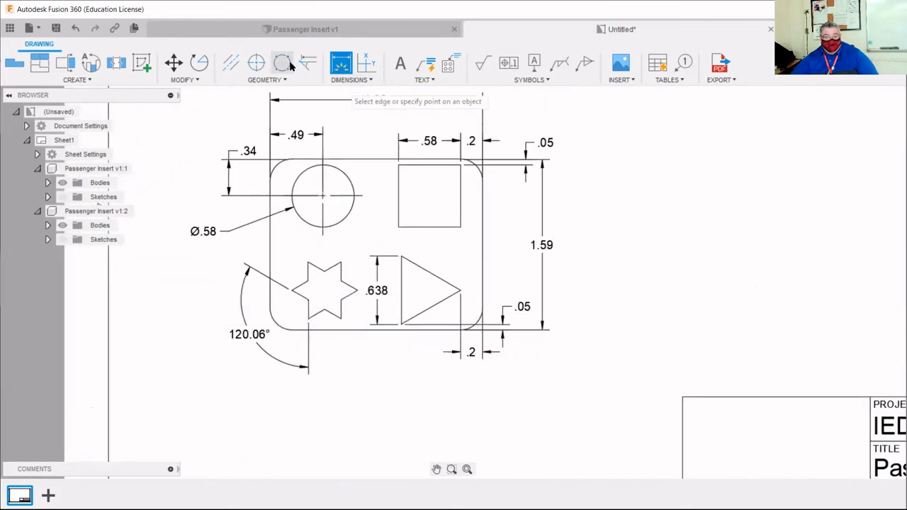
scroll(318, 314, "up", 2)
left_click(321, 312)
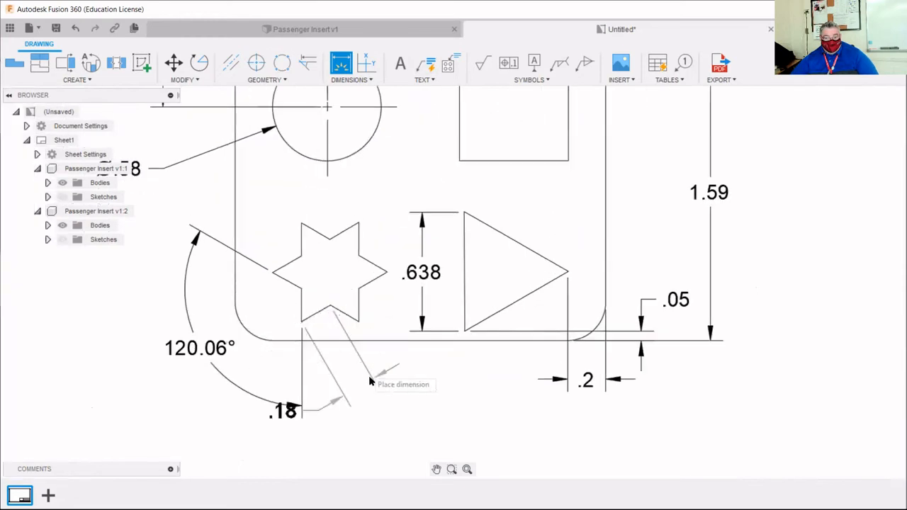
left_click(395, 409)
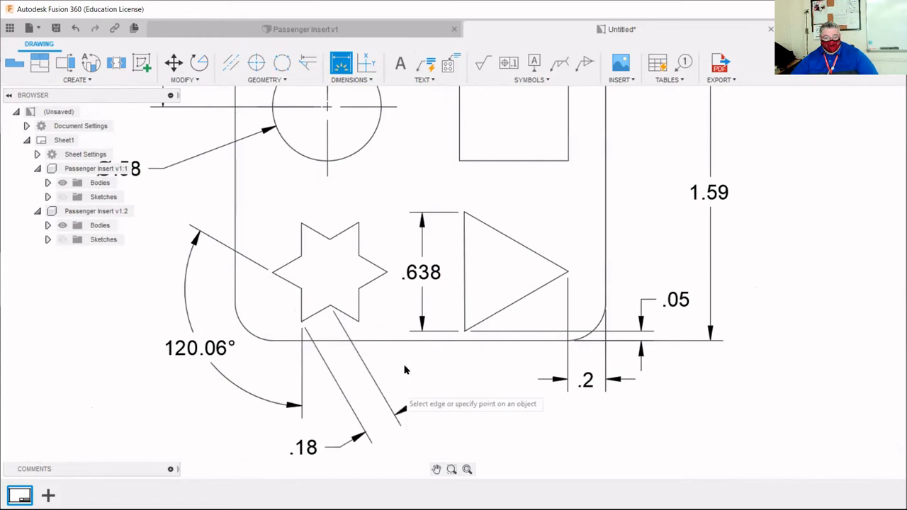
Dimension the horizontal distance from the view's left edge to the star's upper-left point, placing the dimension just above the star.
scroll(407, 345, "down", 3)
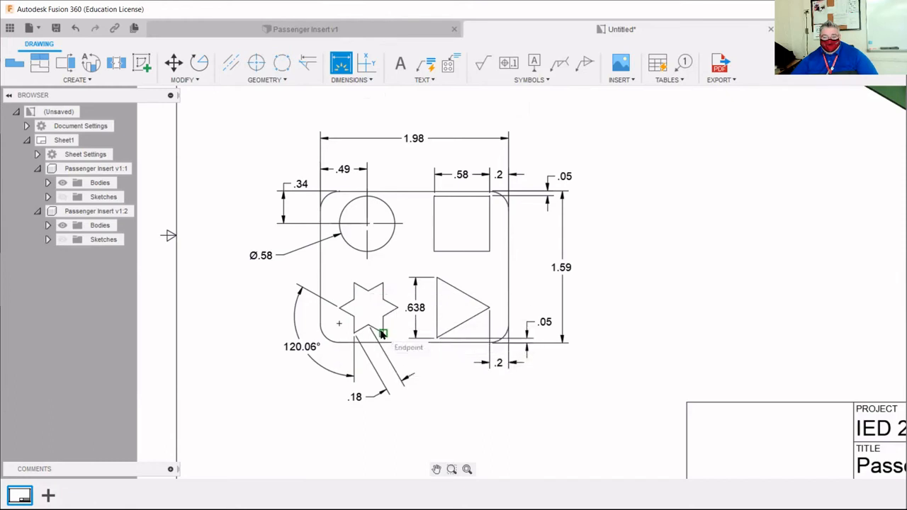
left_click(384, 332)
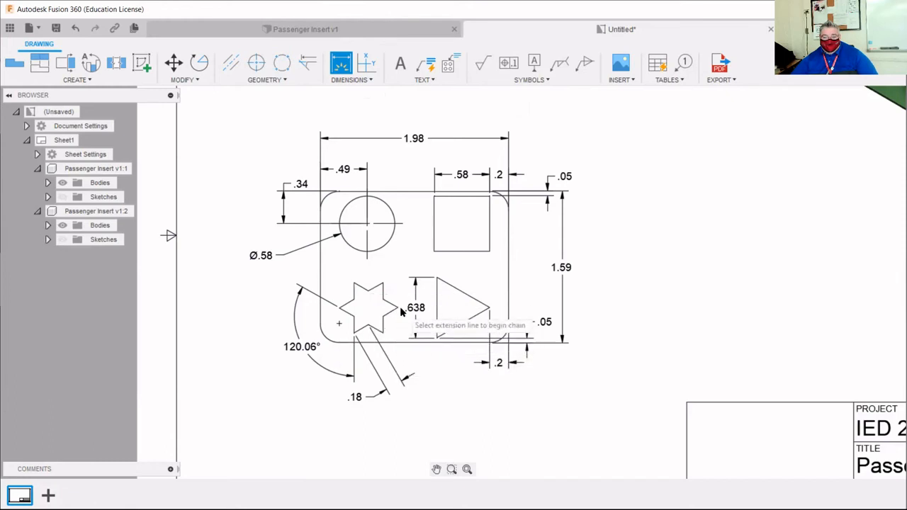
left_click(353, 284)
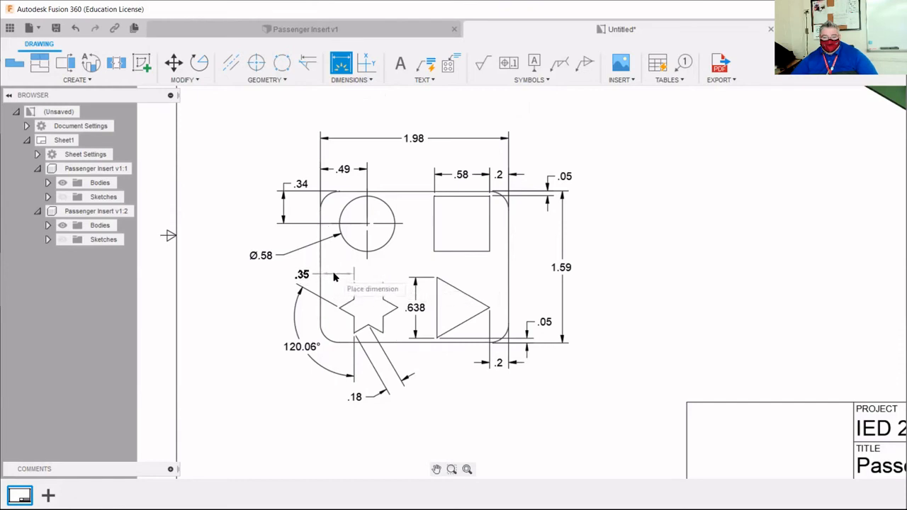
left_click(333, 276)
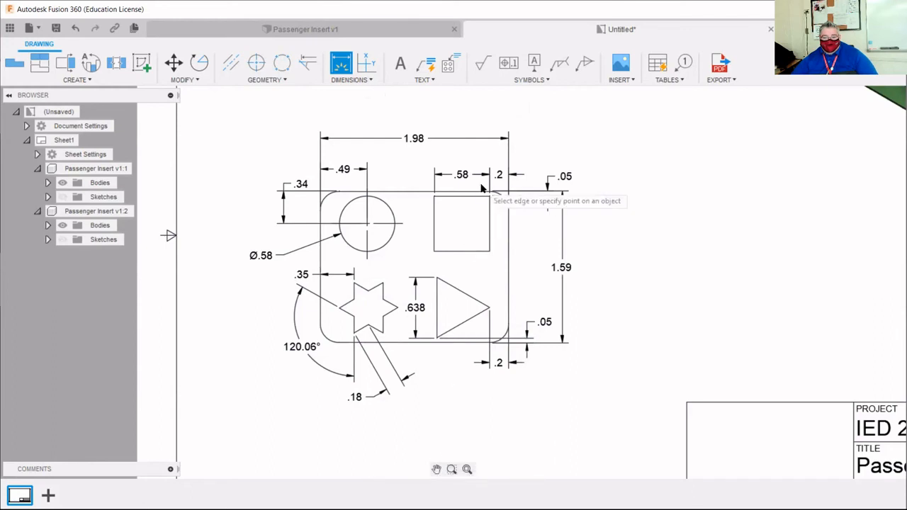
Dimension the vertical gap between the star's lower-right point and the view's lower edge, and undo that dimension.
left_click(384, 334)
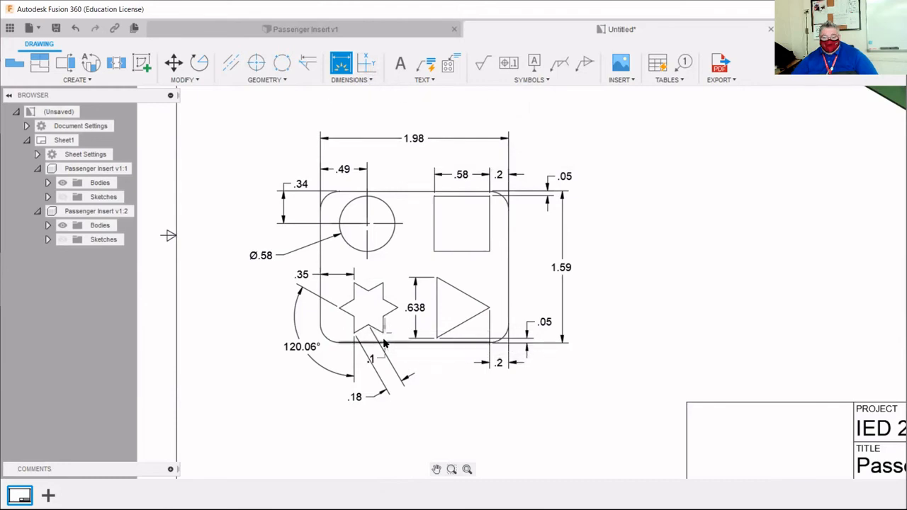
left_click(388, 342)
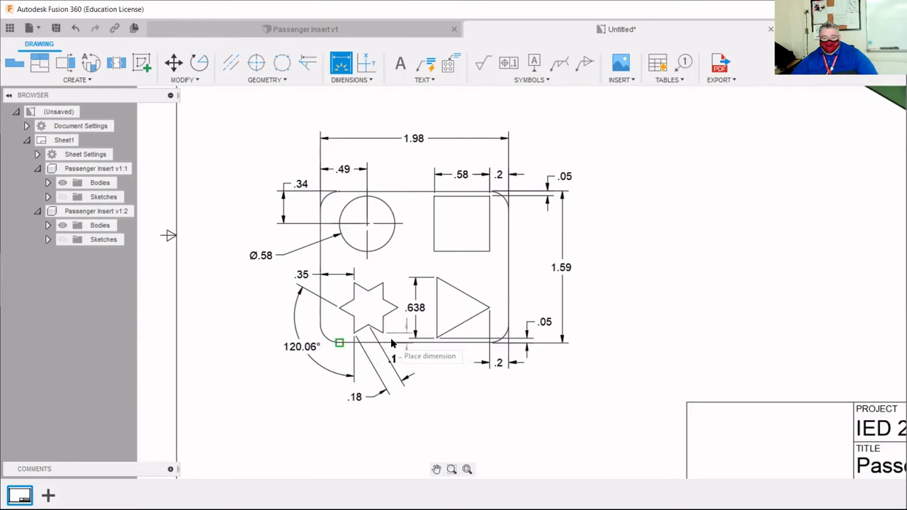
left_click(327, 354)
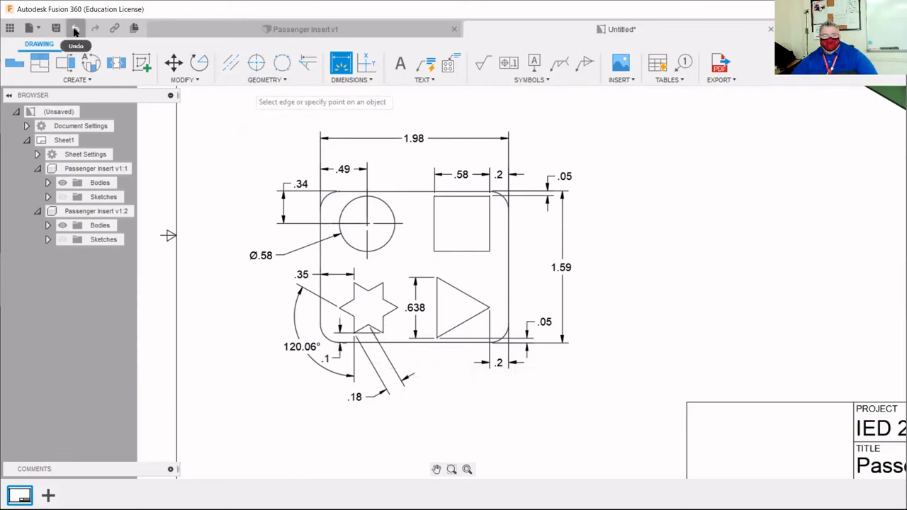
left_click(366, 63)
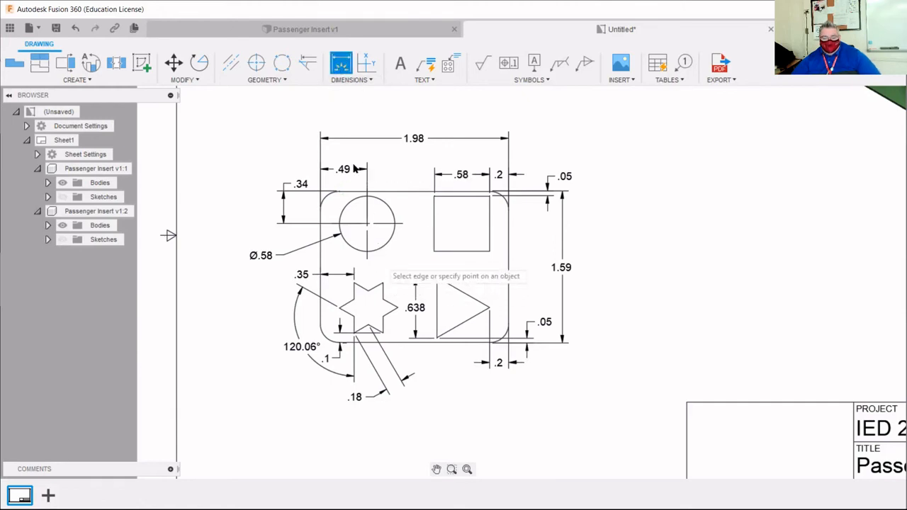
left_click(76, 33)
left_click(76, 32)
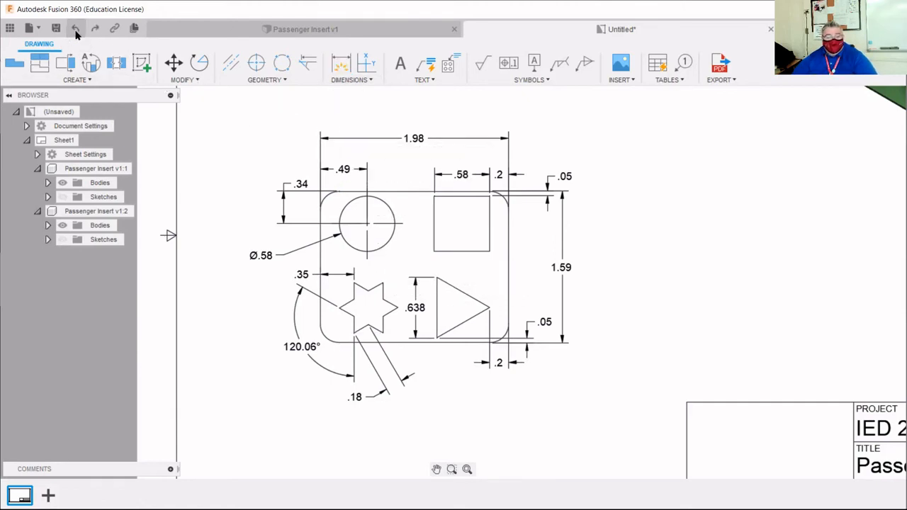
Dimension the vertical gap from the star's lower-right point to the view's lower edge, placing it near the view's lower-left corner.
left_click(341, 65)
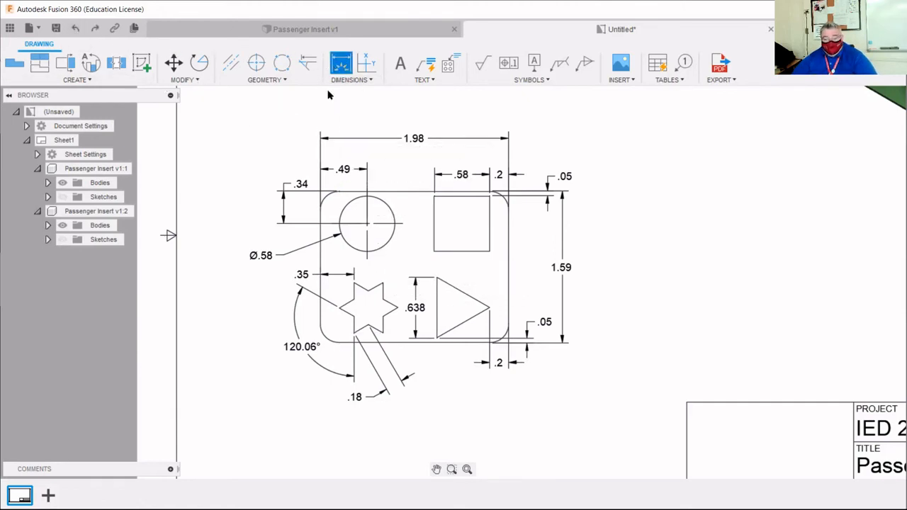
left_click(382, 334)
left_click(392, 343)
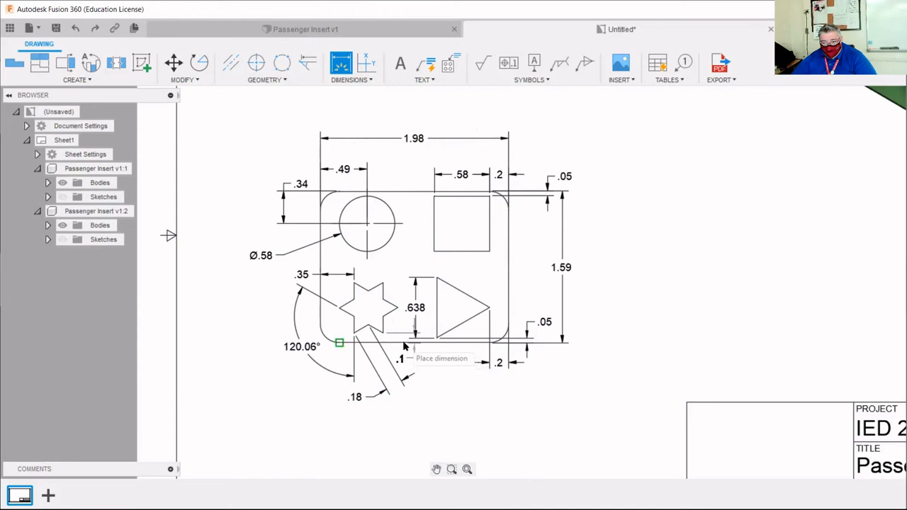
left_click(405, 345)
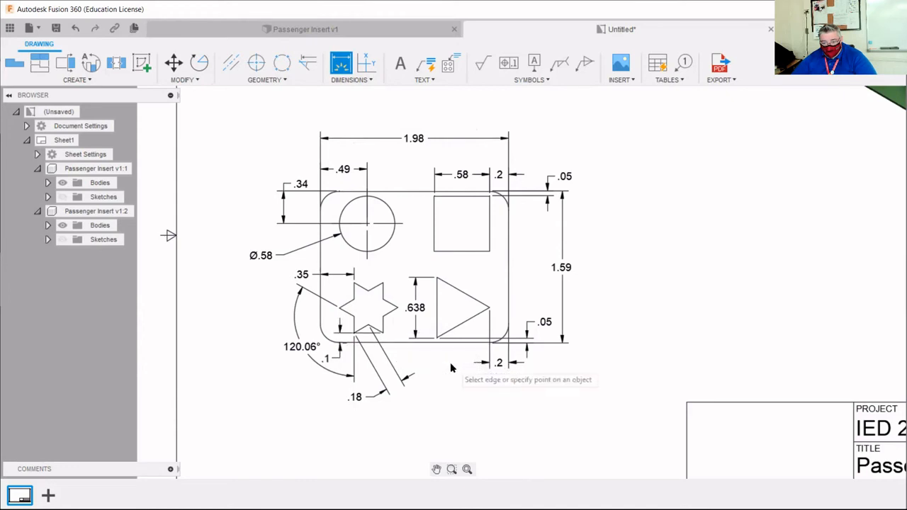
key("Escape")
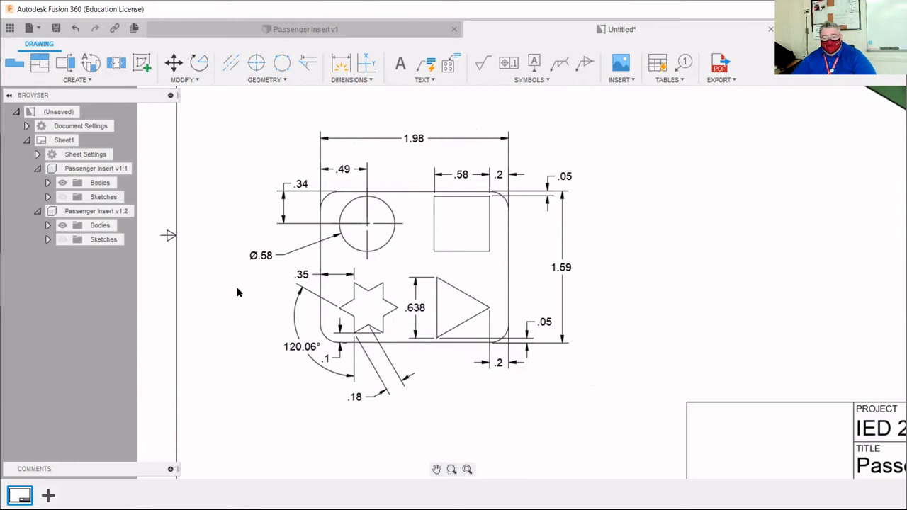
Move the star's angle dimension farther out from the view, and shift the slanted-edge length dimension so its text sits between its extension lines.
left_click(301, 348)
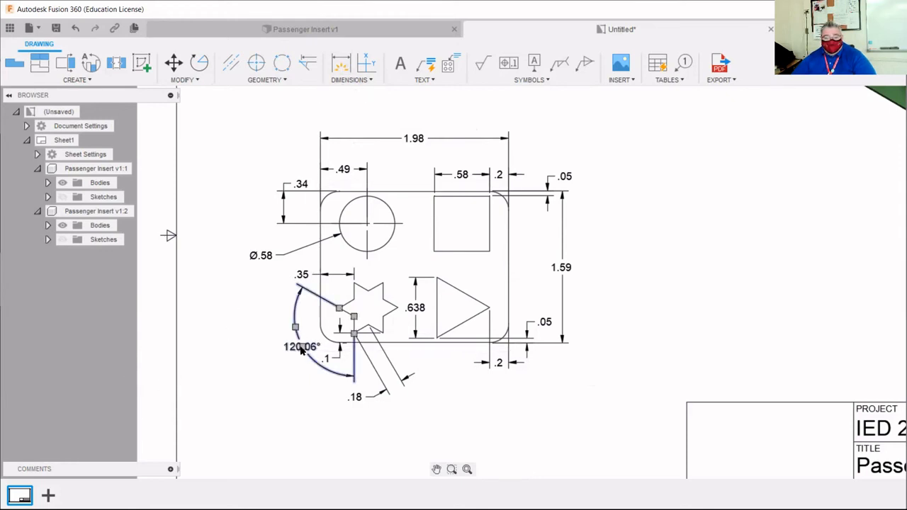
left_click(301, 347)
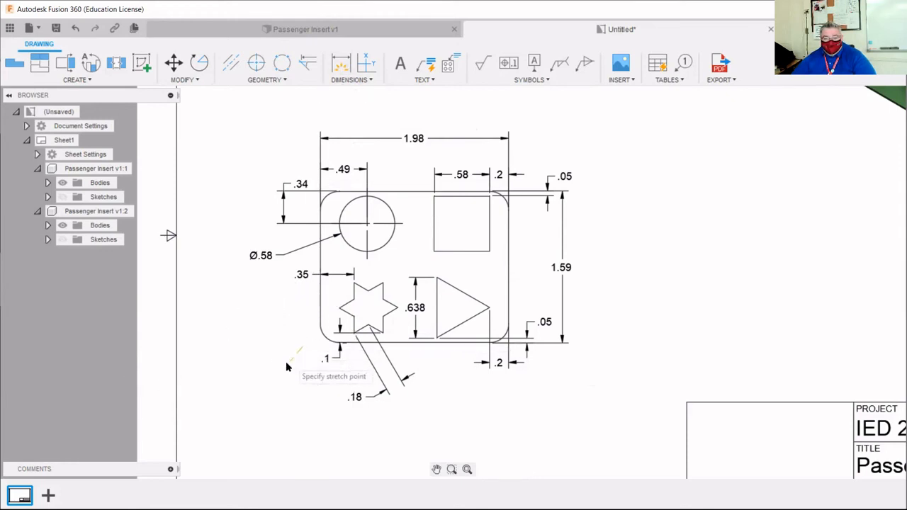
left_click(287, 366)
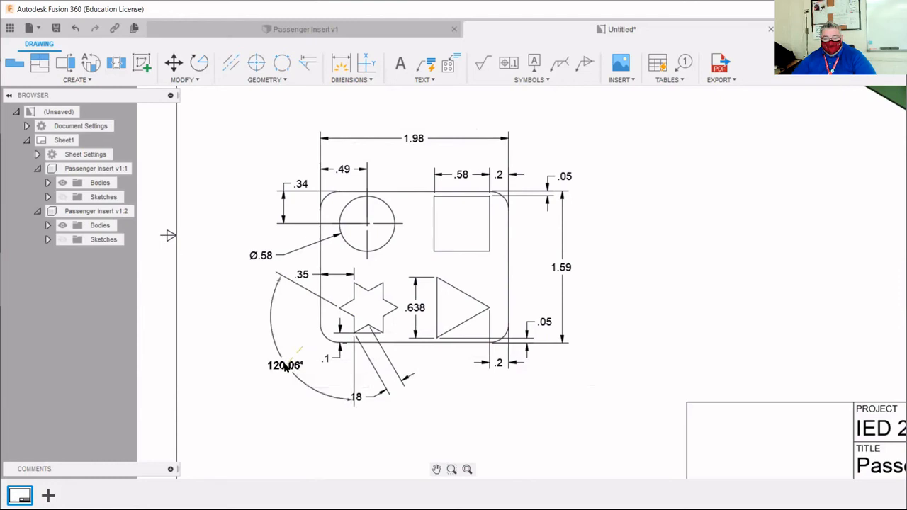
left_click(354, 397)
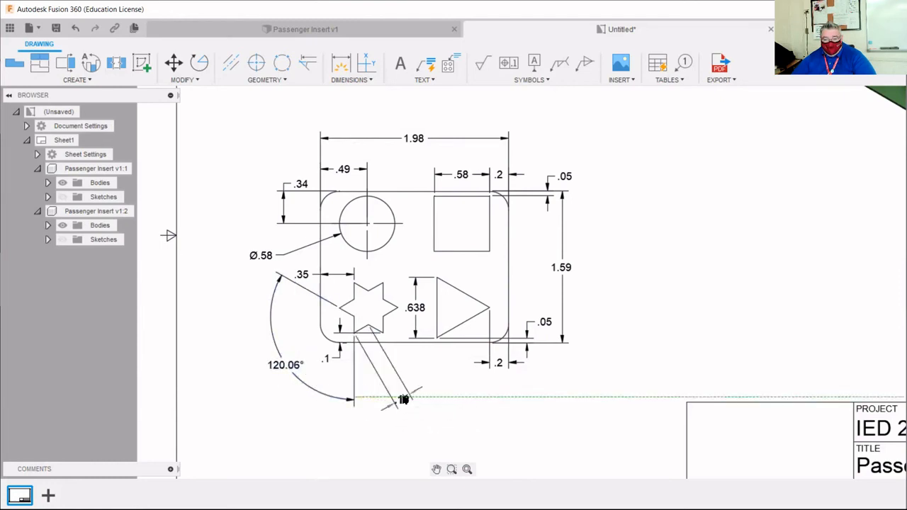
left_click(404, 400)
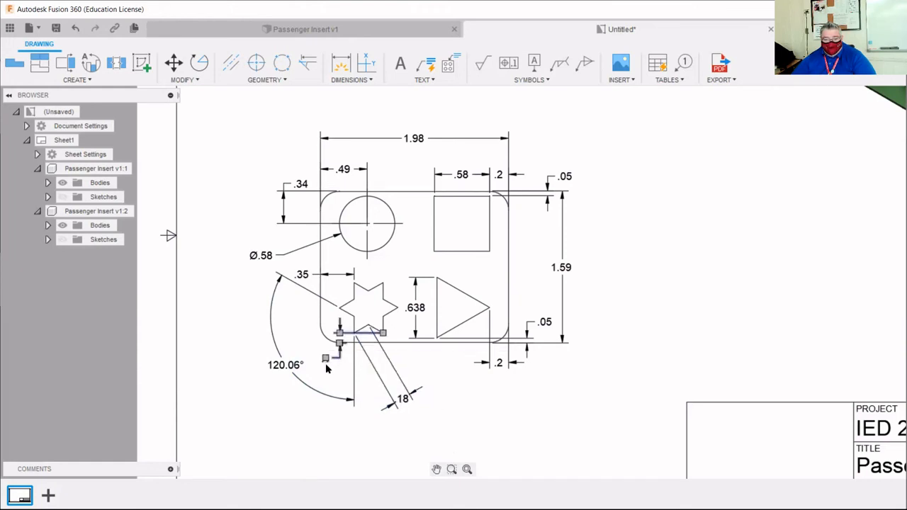
Delete the vertical gap dimension between the star's lower-right point and the view's lower edge.
left_click(325, 359)
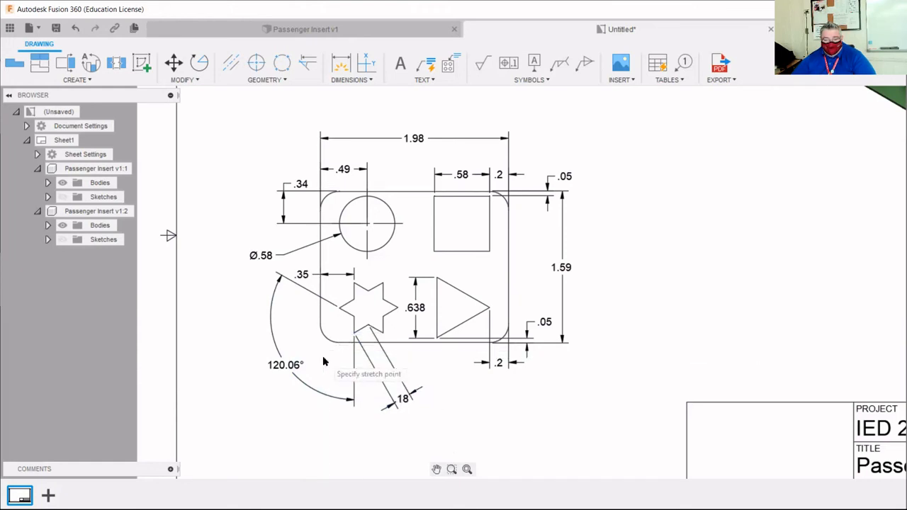
left_click(325, 359)
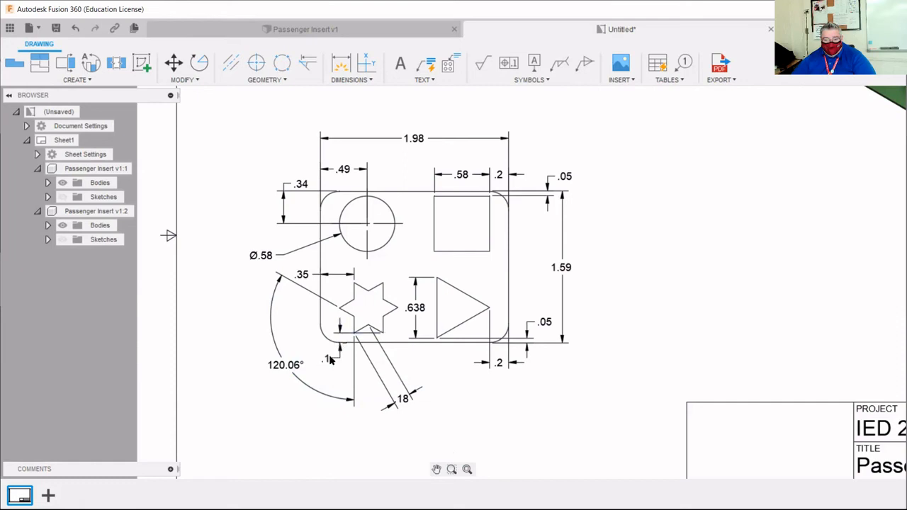
left_click(339, 358)
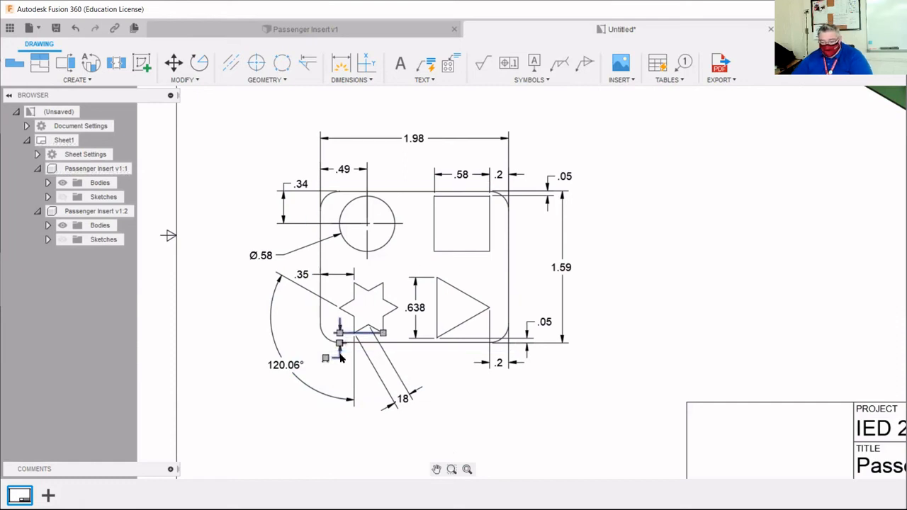
key("Delete")
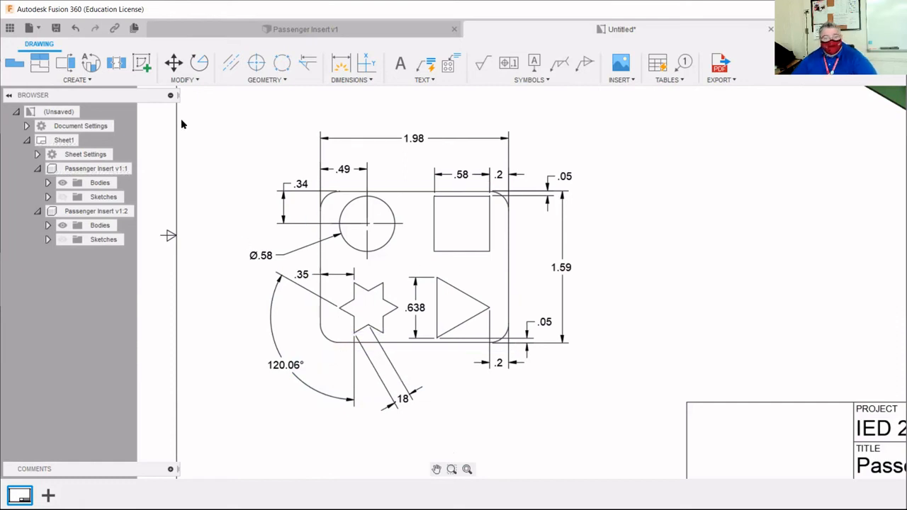
Dimension the vertical gap from the star's lower-left point to the view's lower edge, and move its text outside the view, above the angle value.
left_click(341, 63)
left_click(355, 333)
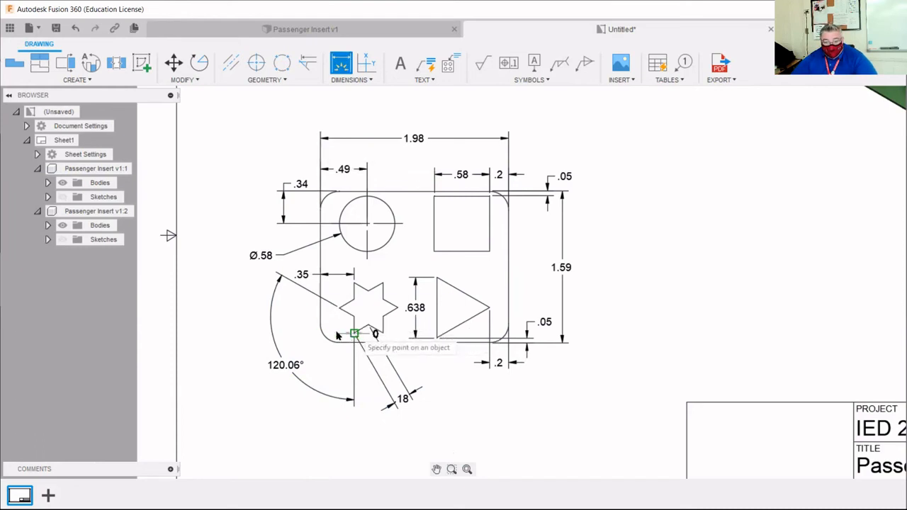
left_click(345, 343)
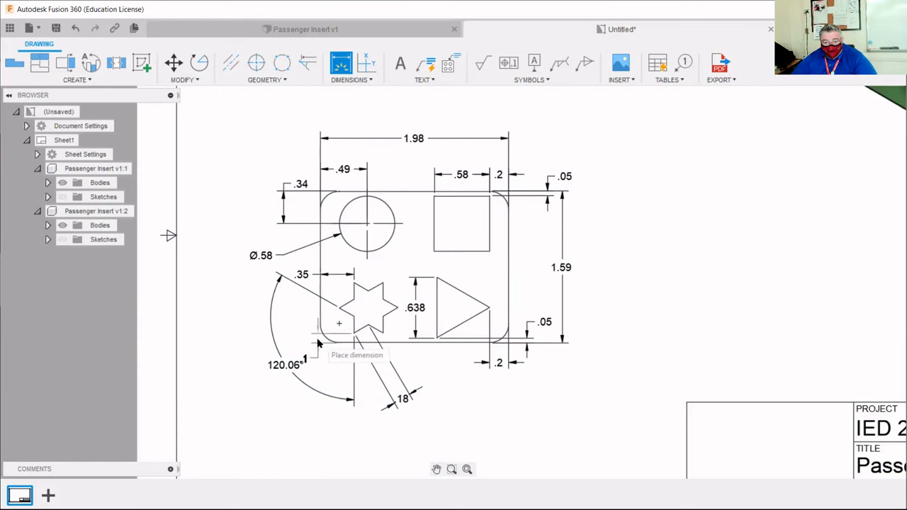
left_click(317, 348)
key("Escape")
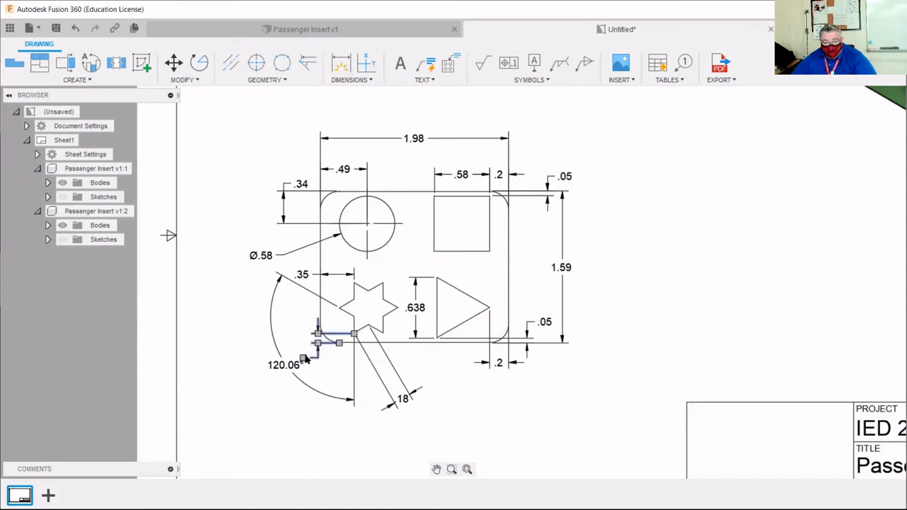
left_click(304, 358)
left_click(303, 321)
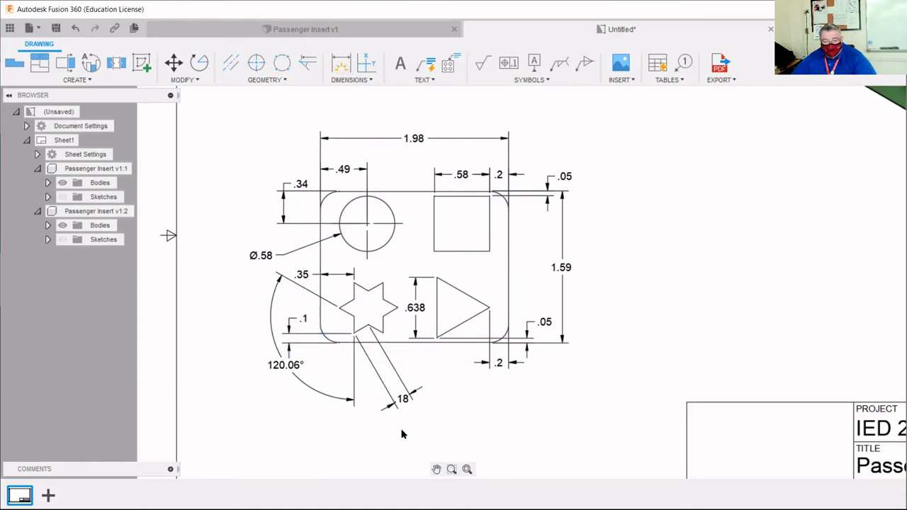
left_click(238, 447)
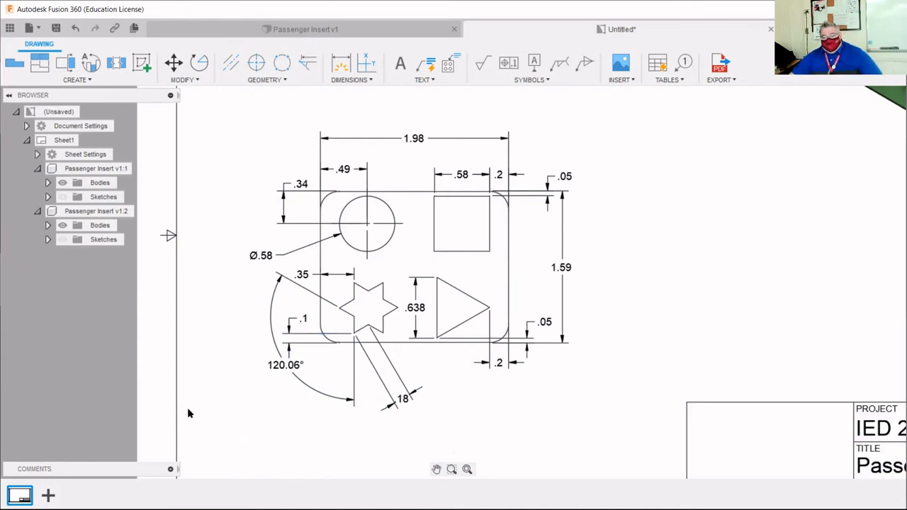
Dimension the height of the narrow rectangular view above the top view, placing the dimension beside its right edge.
scroll(265, 397, "down", 4)
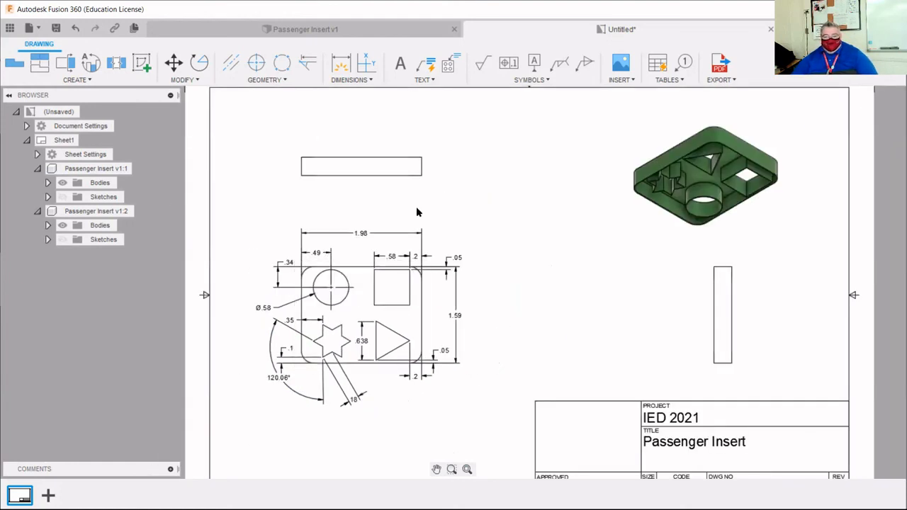
scroll(354, 182, "up", 2)
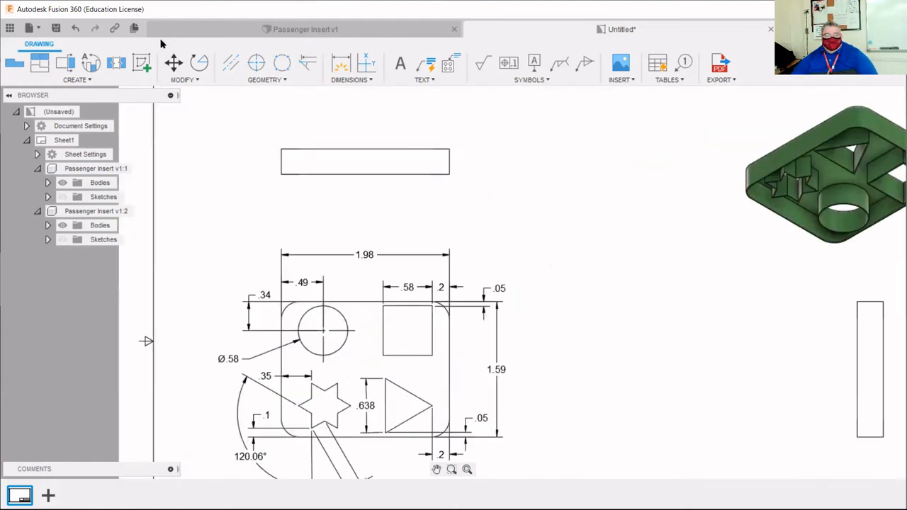
left_click(341, 68)
left_click(450, 159)
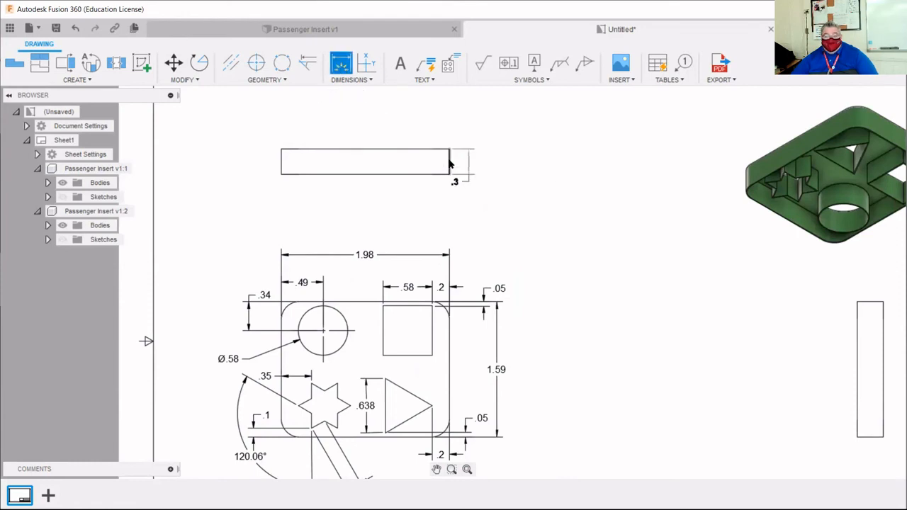
left_click(488, 173)
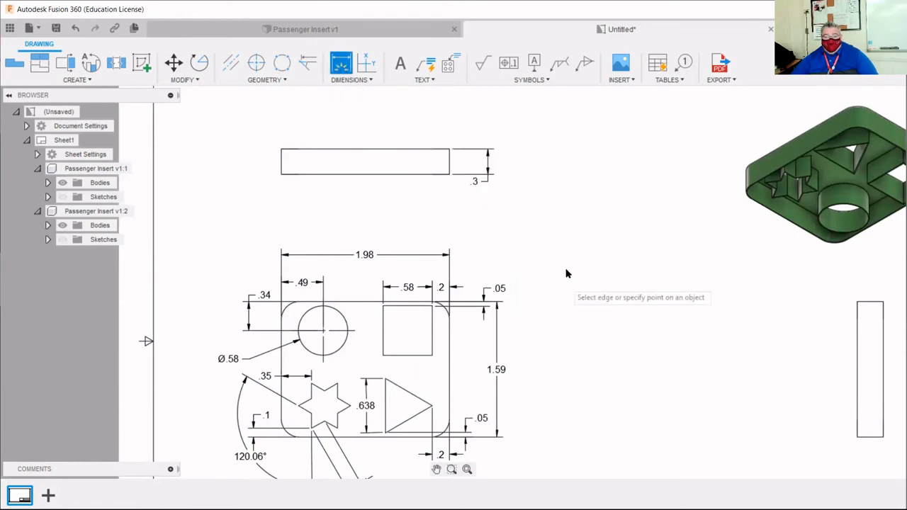
Examine the sheet and its views for features that still lack dimensions.
scroll(565, 270, "down", 5)
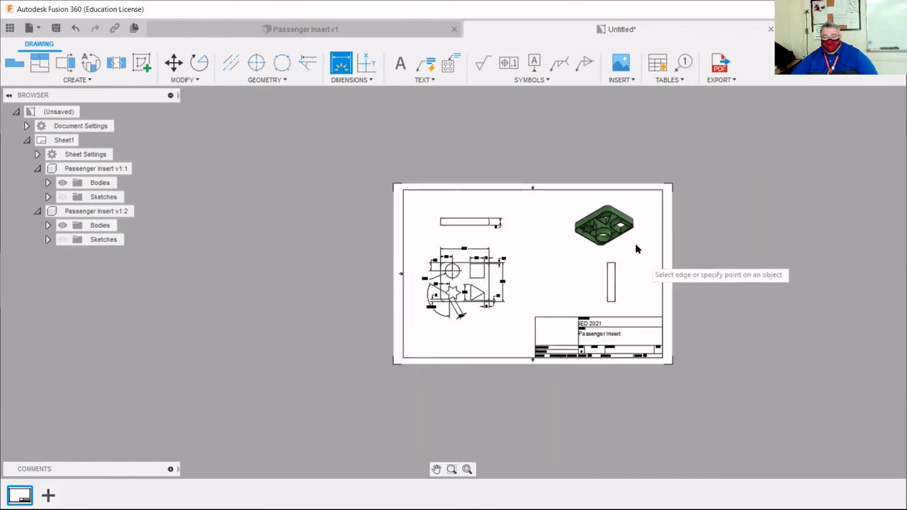
scroll(569, 144, "up", 2)
scroll(569, 144, "up", 3)
scroll(468, 319, "down", 2)
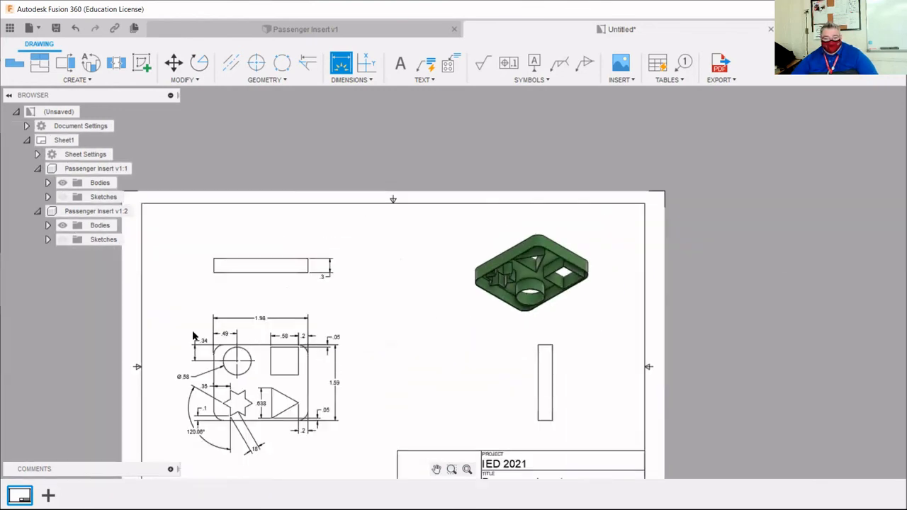
scroll(174, 331, "up", 3)
scroll(174, 332, "up", 2)
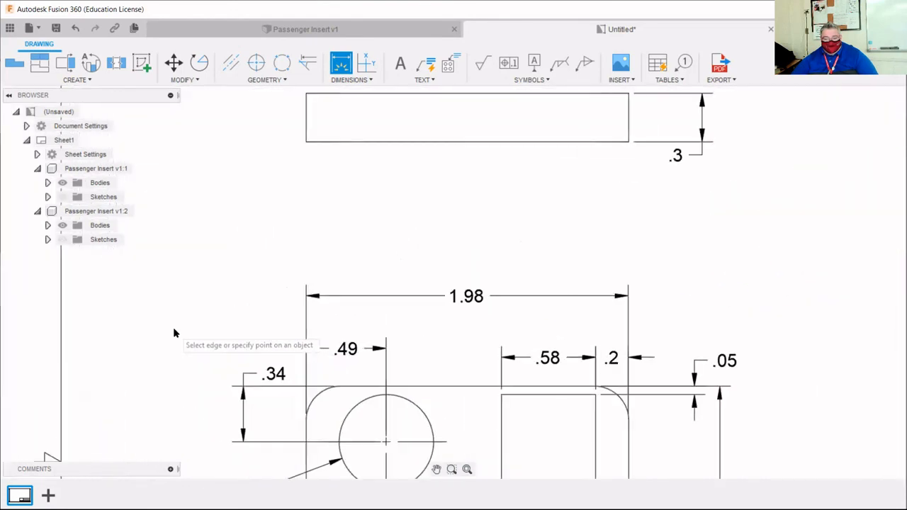
scroll(174, 332, "down", 3)
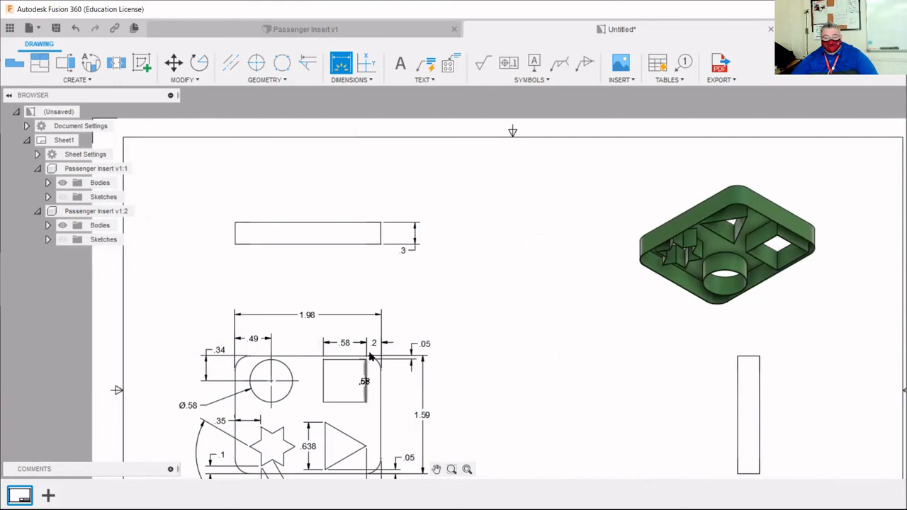
scroll(516, 273, "down", 4)
scroll(439, 376, "up", 2)
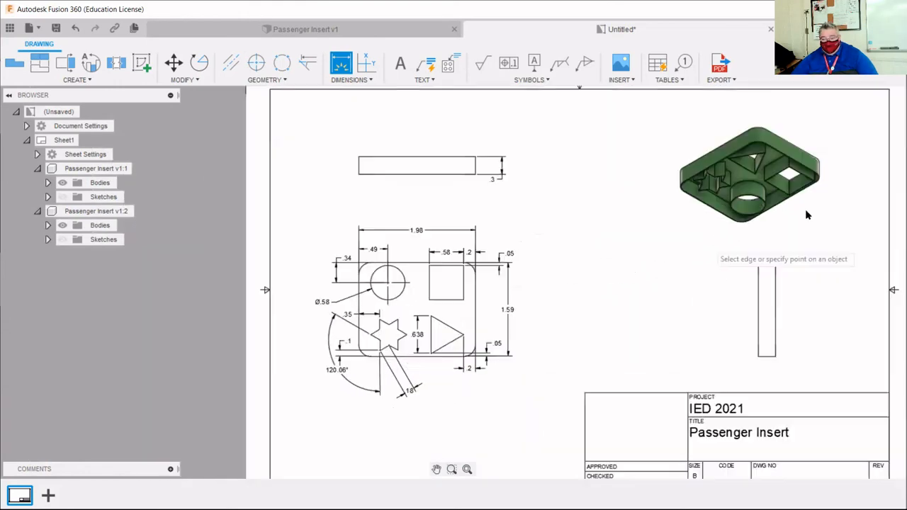
scroll(539, 351, "up", 1)
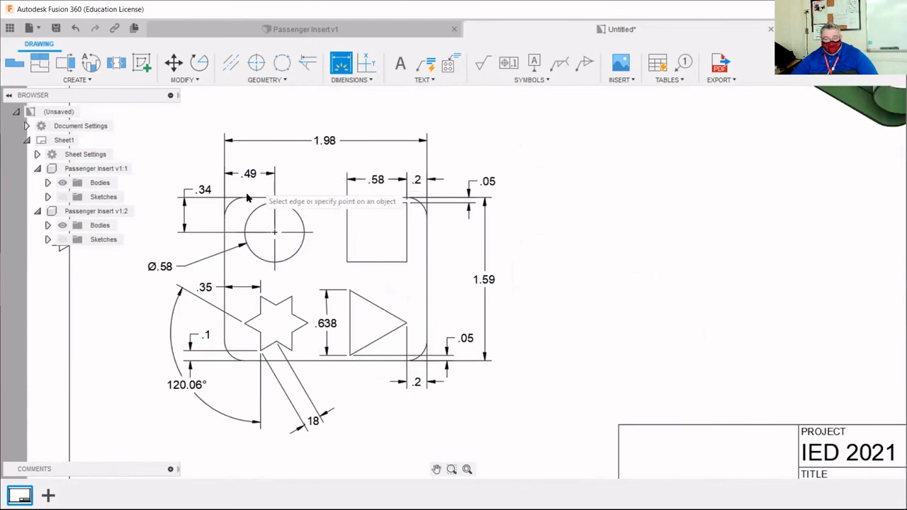
Dimension the radius of the top view's upper-left rounded corner, placing the value outside the corner, above and to its left.
left_click(232, 204)
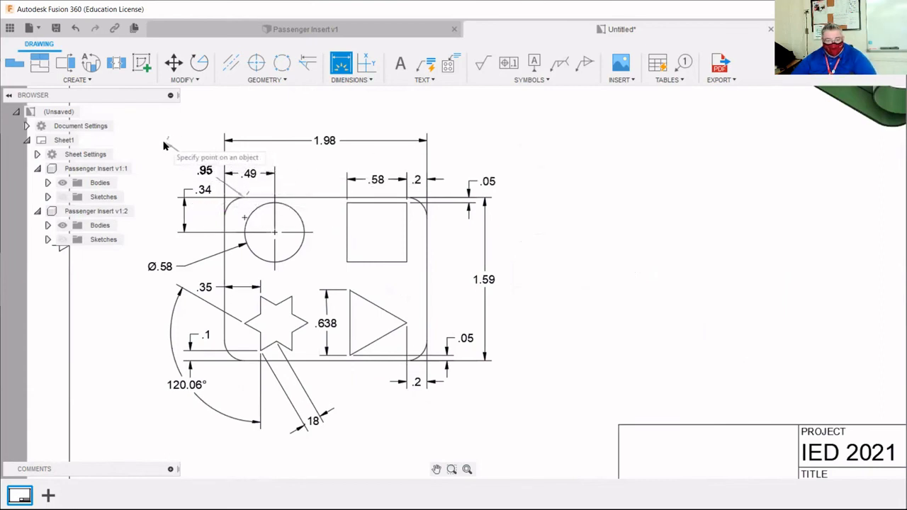
key("Escape")
left_click(342, 64)
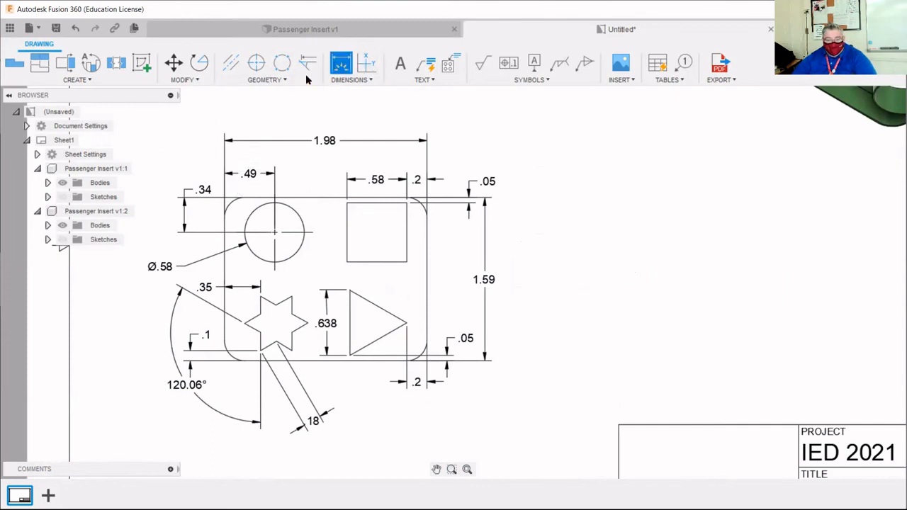
left_click(228, 204)
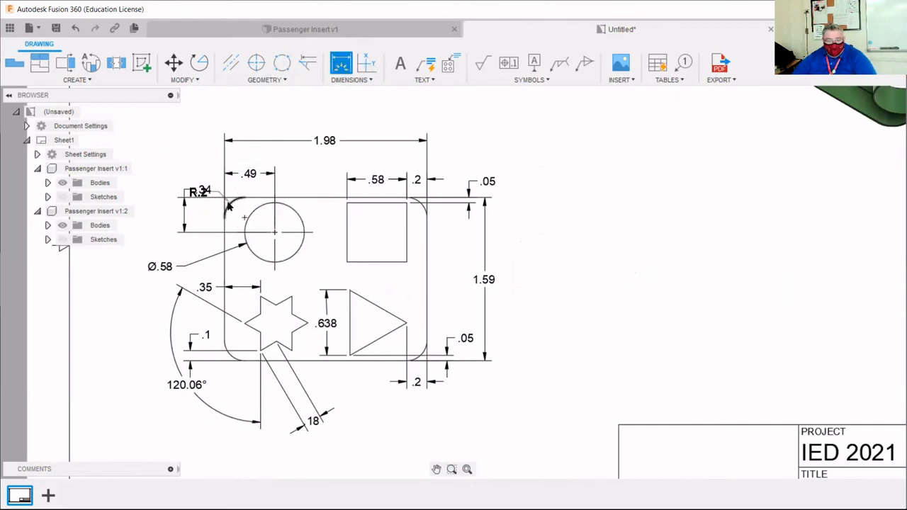
left_click(198, 162)
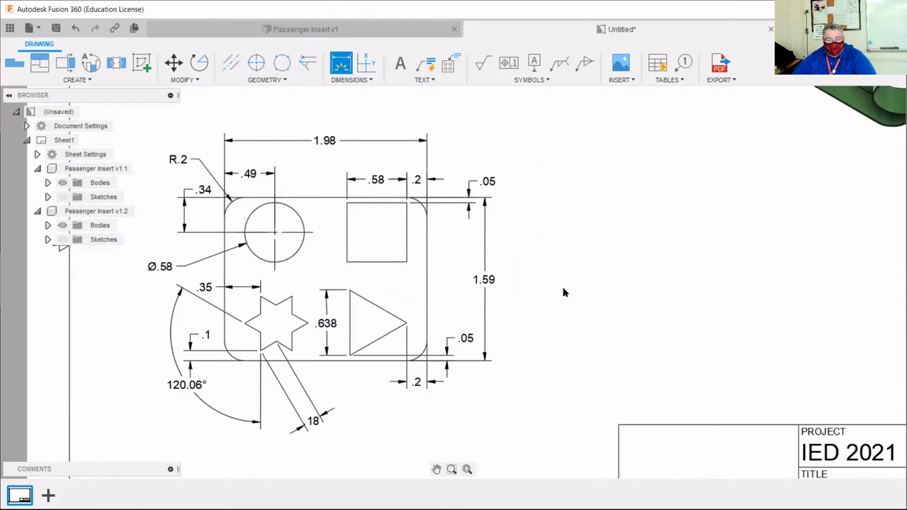
key("Escape")
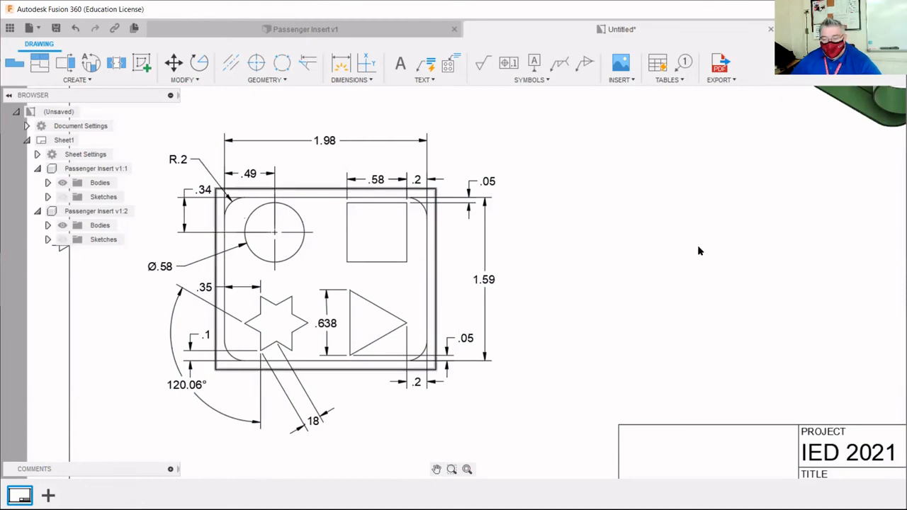
Add the text note "SHELL = 0.01" just below the isometric view.
scroll(727, 234, "down", 5)
scroll(653, 165, "up", 5)
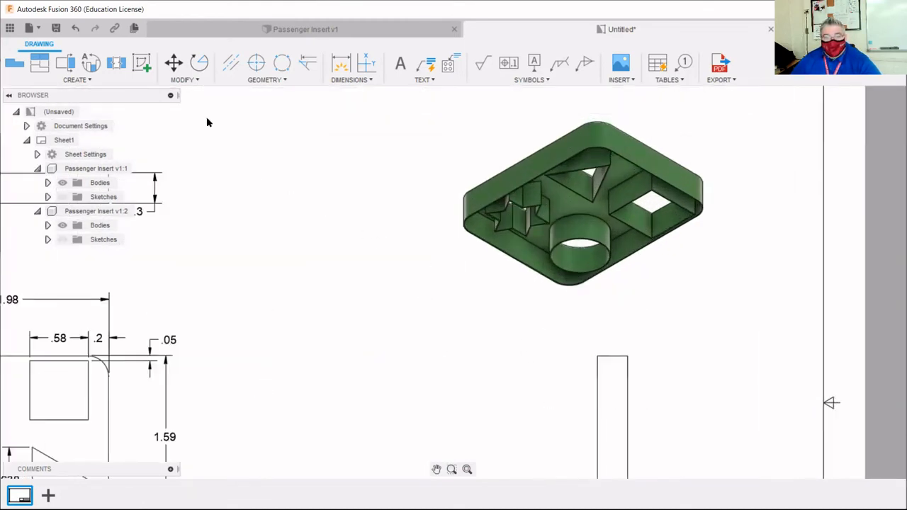
left_click(400, 62)
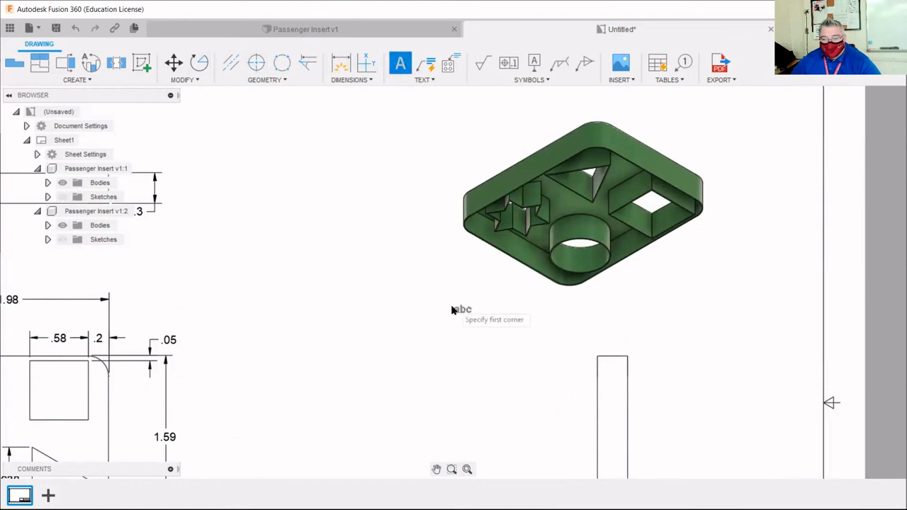
left_click(453, 307)
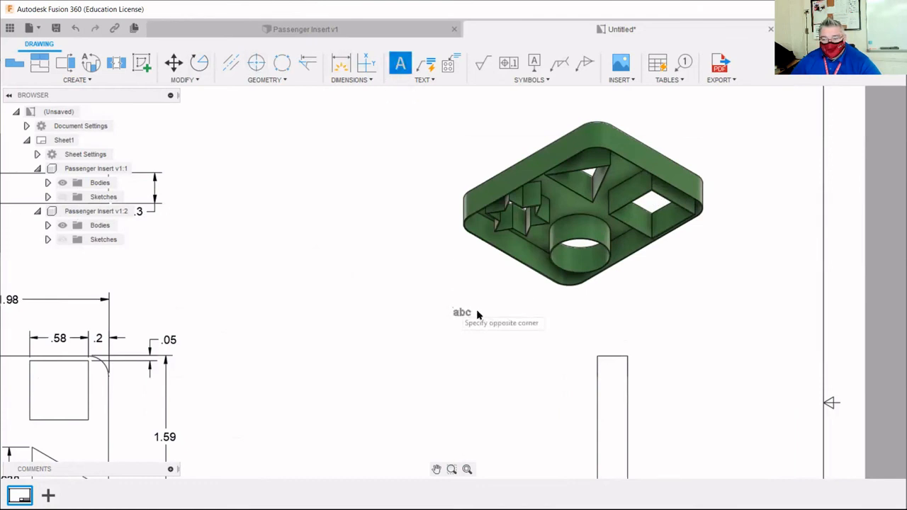
left_click(574, 335)
type("She")
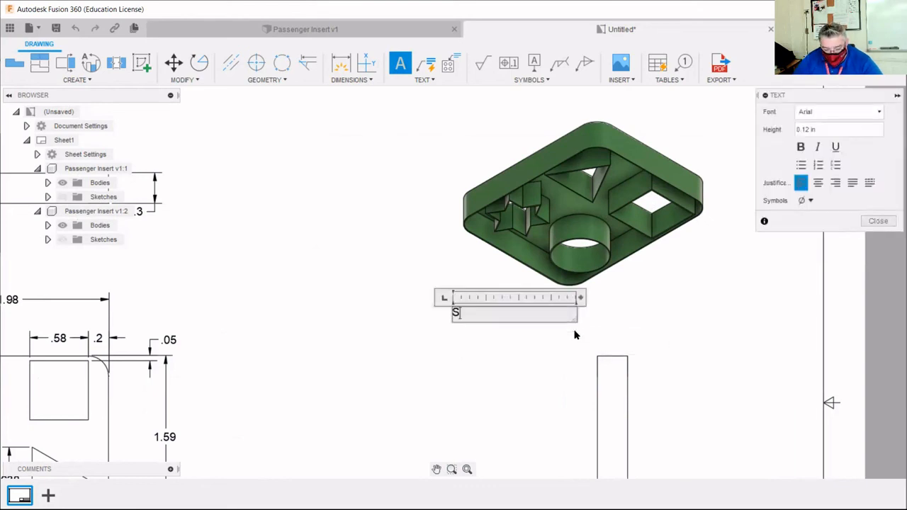
key("BackSpace")
key("BackSpace")
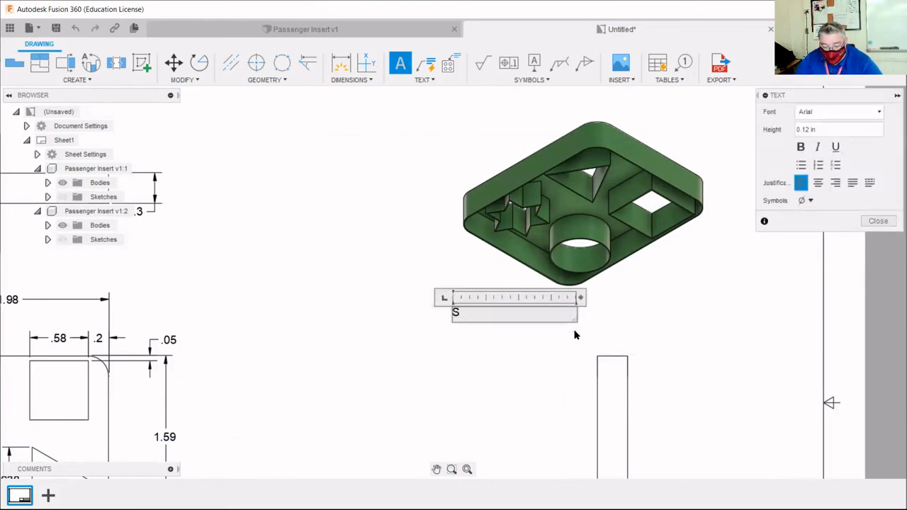
type("HELL ")
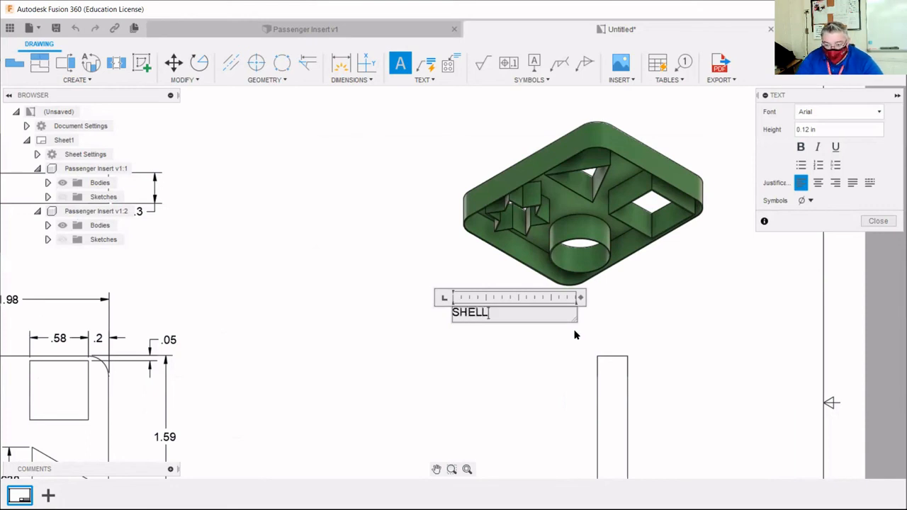
type("=")
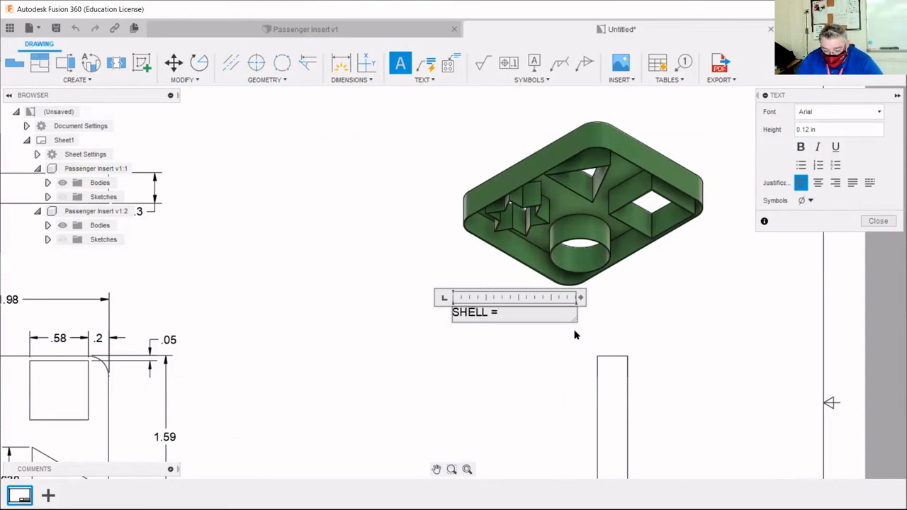
type(" 0.01")
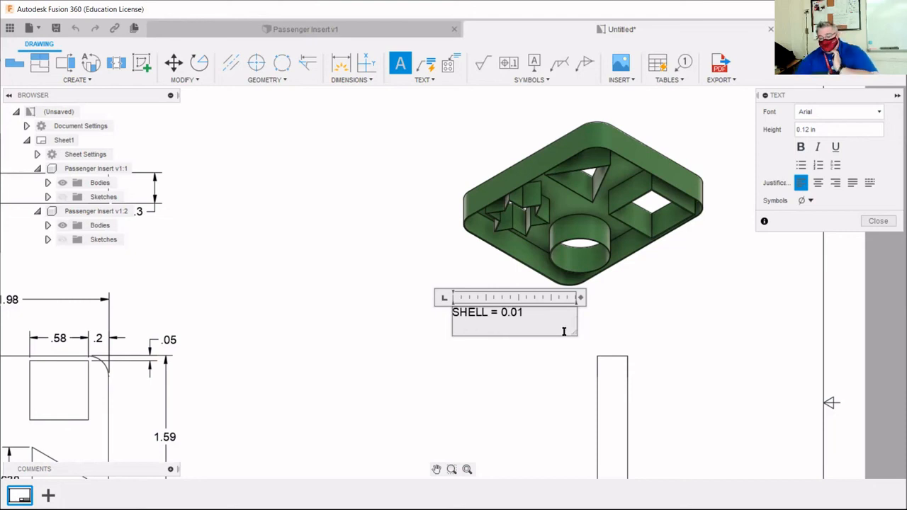
left_click(878, 221)
scroll(543, 367, "down", 6)
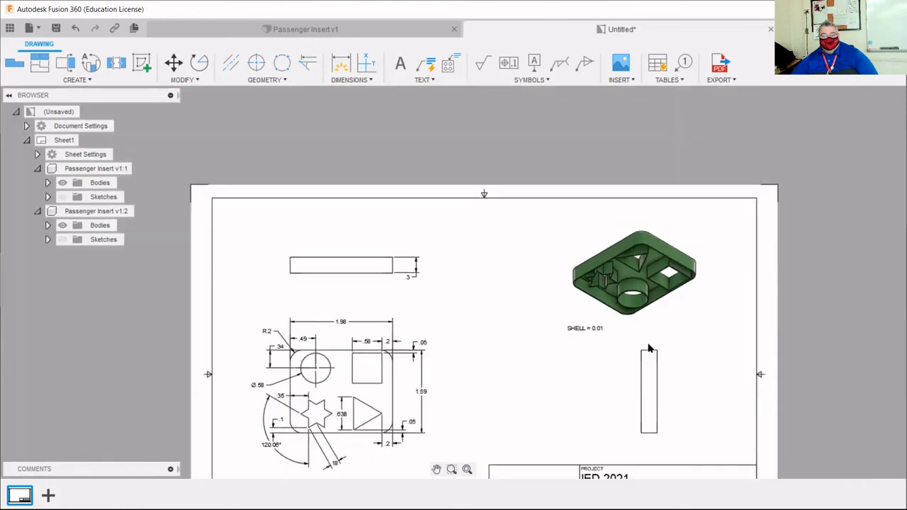
scroll(529, 206, "down", 4)
scroll(506, 381, "up", 4)
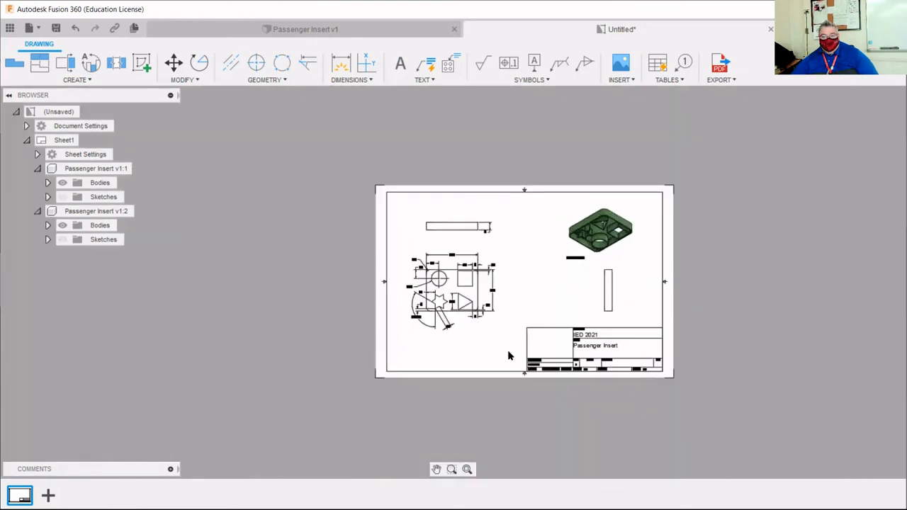
scroll(775, 143, "up", 1)
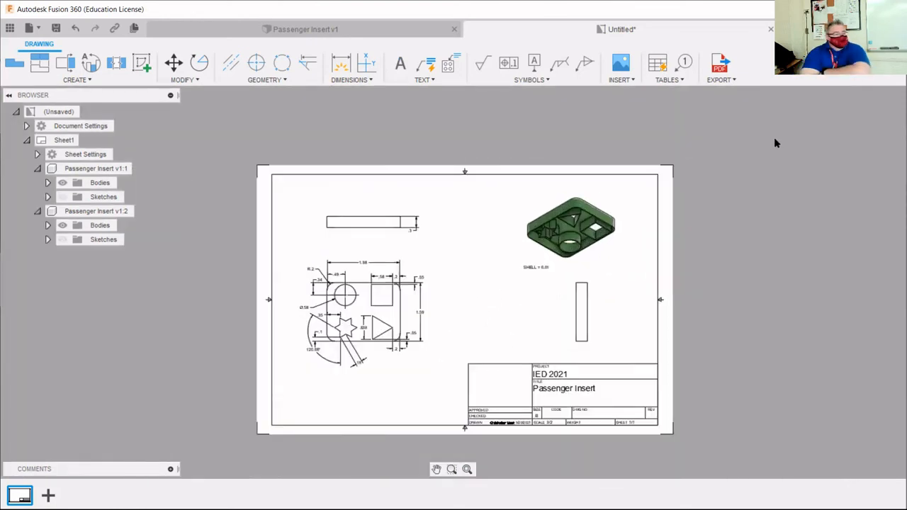